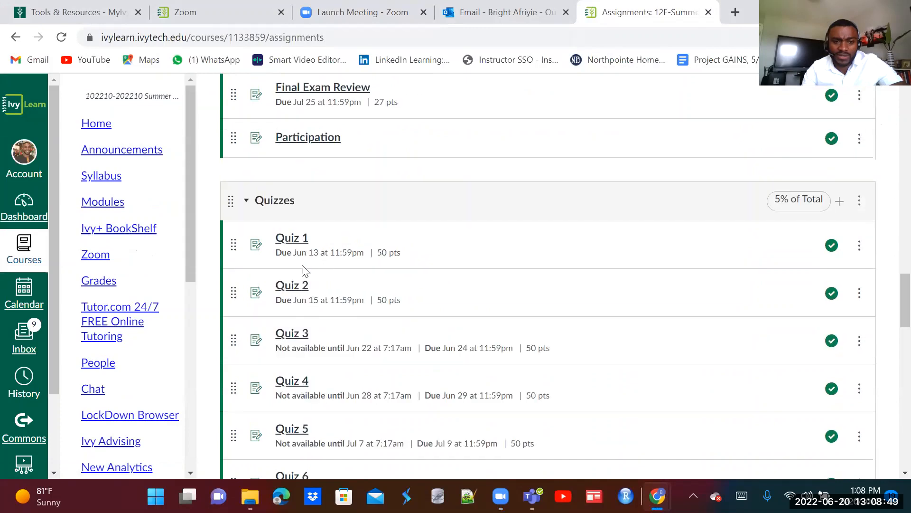
# Step: Open Project 1 from the Projects assignment group and preview the published quiz
pyautogui.scroll(3, 301, 174)
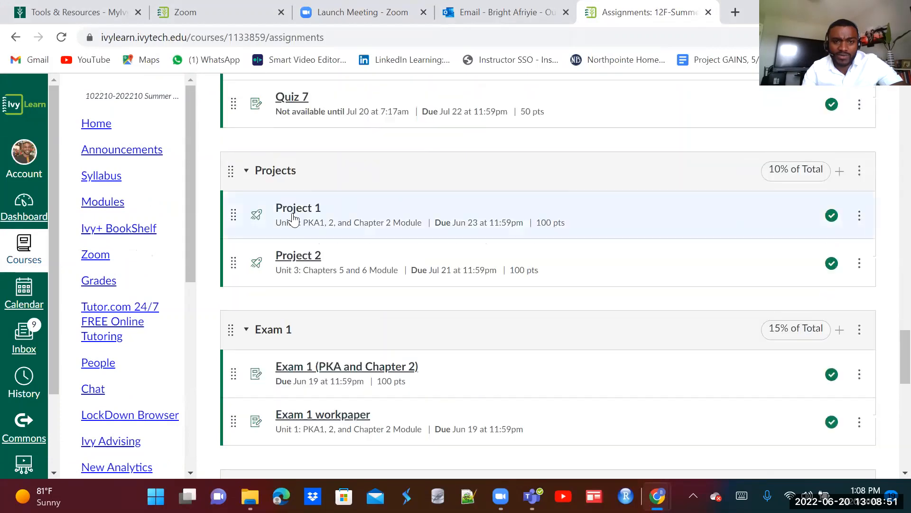
pyautogui.click(298, 209)
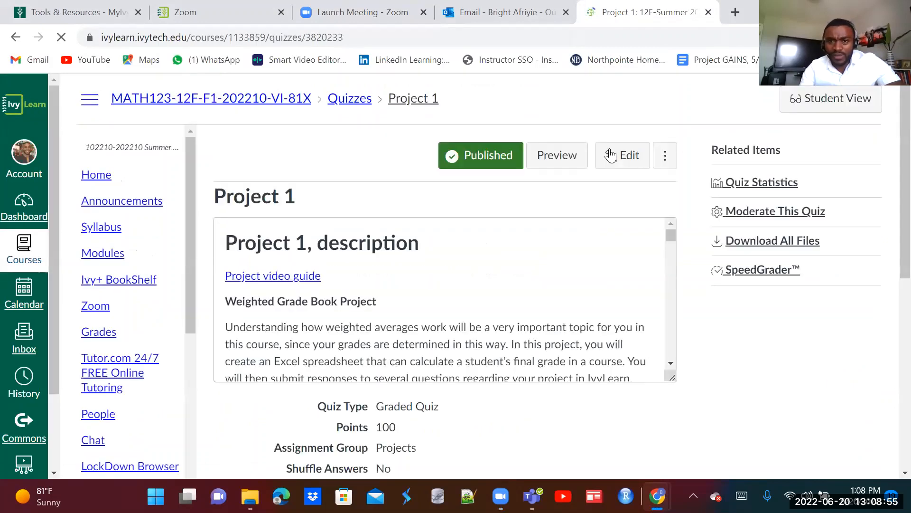
pyautogui.click(567, 158)
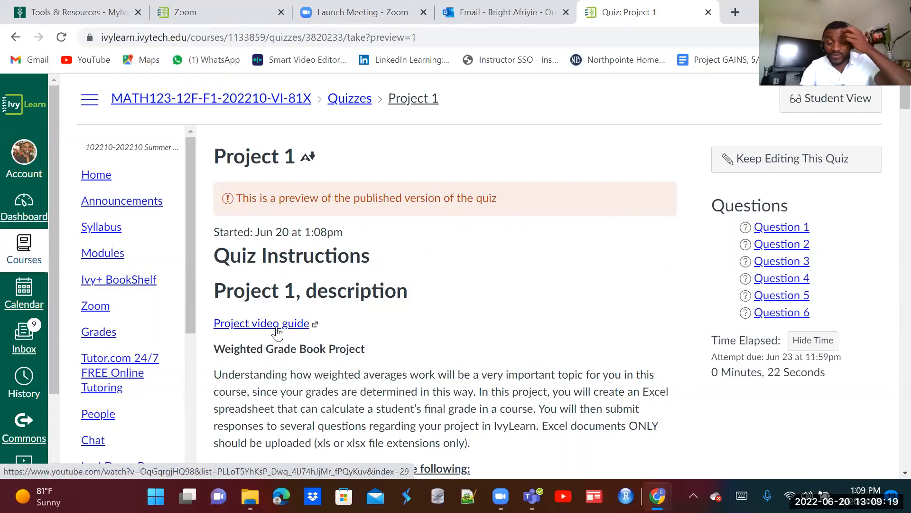
# Step: Review the Project 1 instructions, covering the Excel spreadsheet requirements and the short-answer questions
pyautogui.scroll(-3, 533, 285)
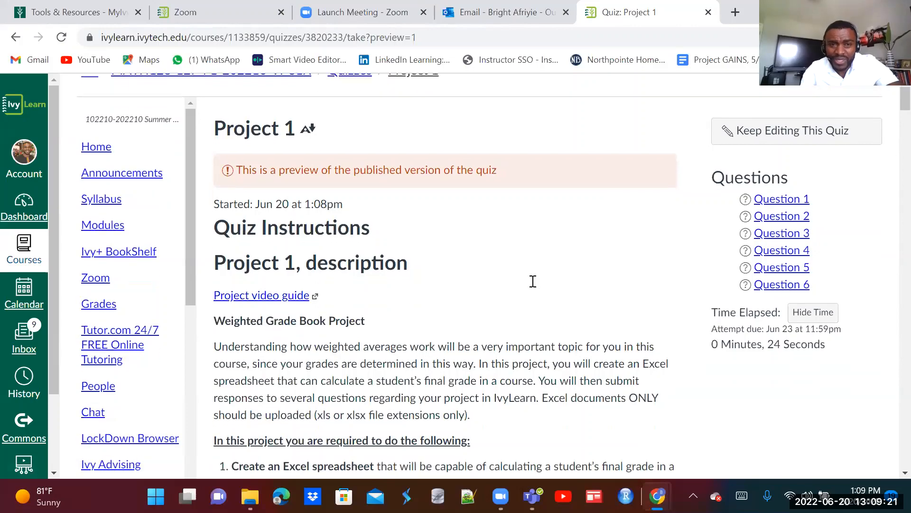
pyautogui.scroll(-13, 533, 284)
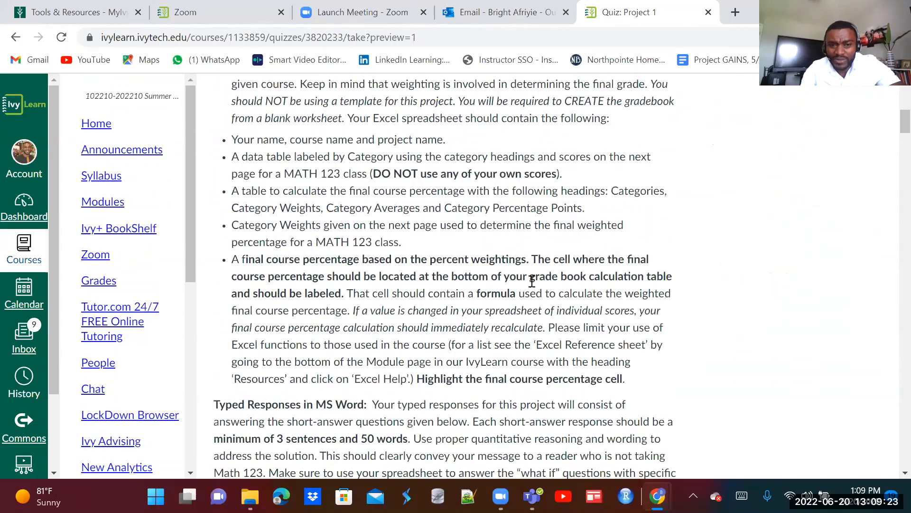
pyautogui.scroll(-15, 533, 285)
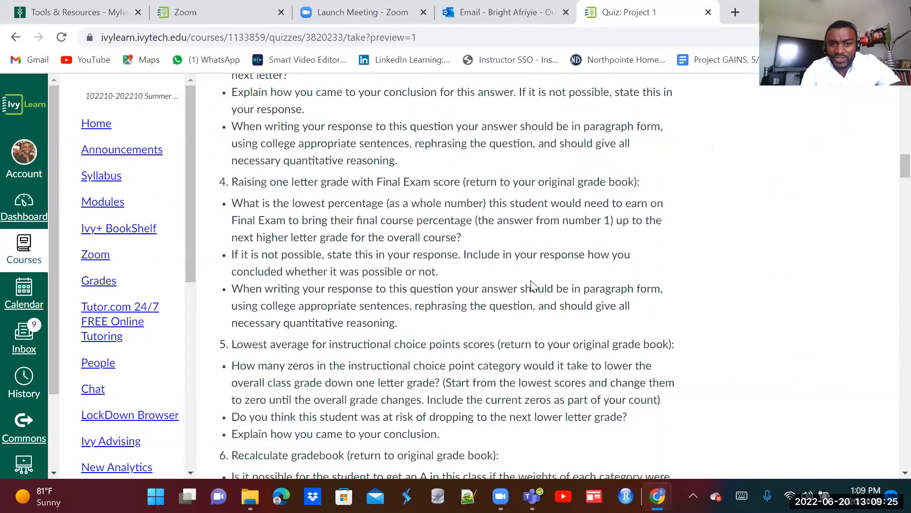
pyautogui.scroll(15, 534, 287)
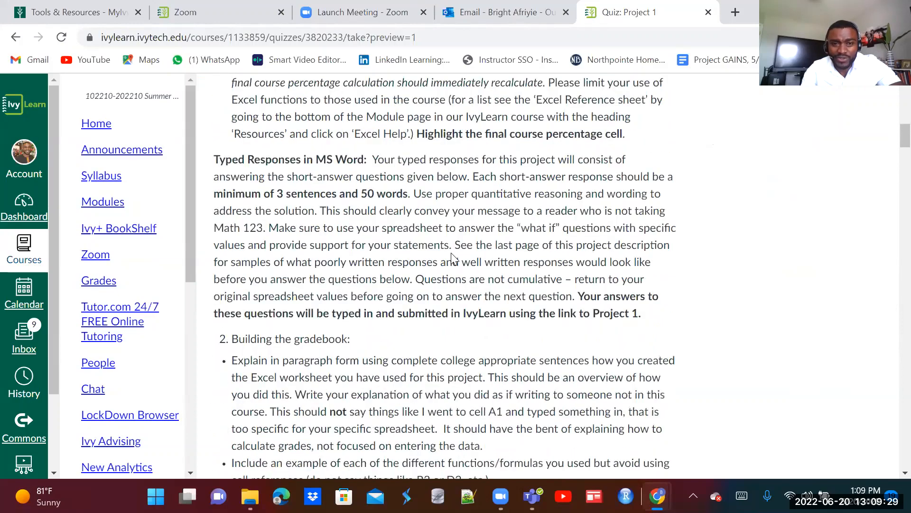
pyautogui.scroll(6, 451, 256)
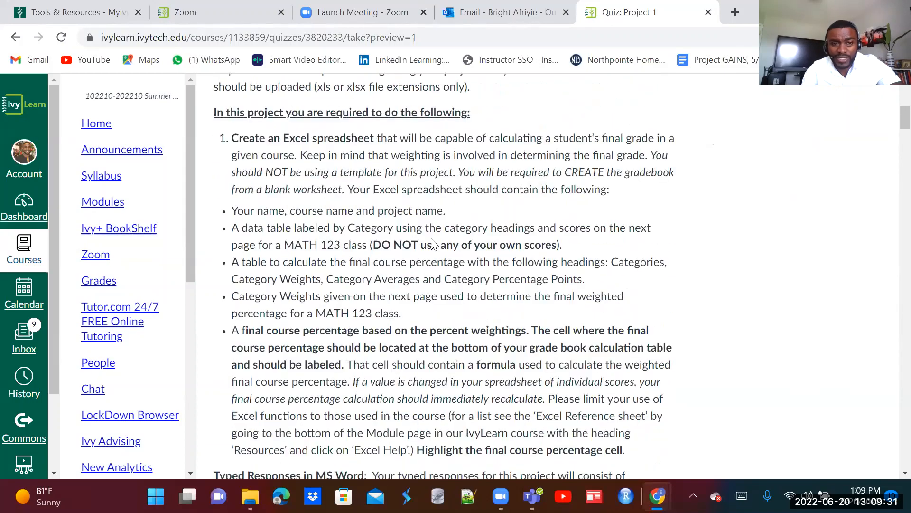
pyautogui.scroll(5, 432, 242)
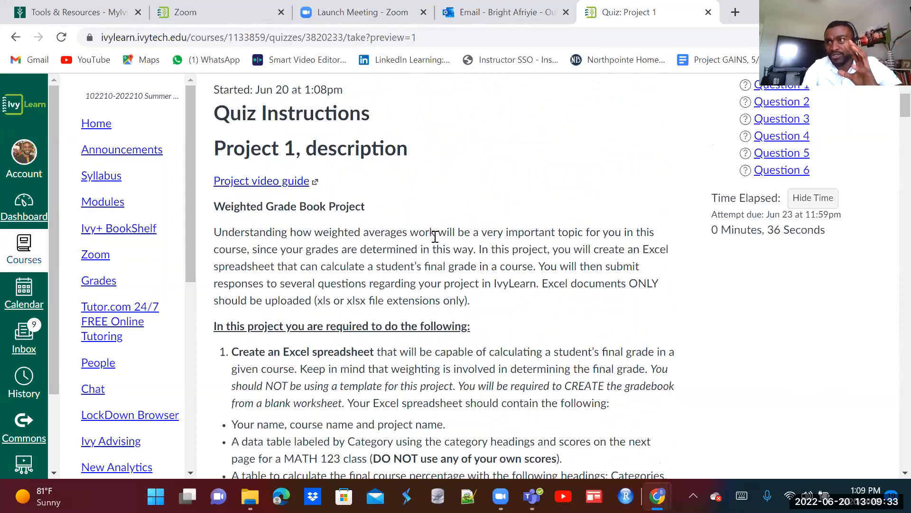
pyautogui.scroll(-1, 436, 240)
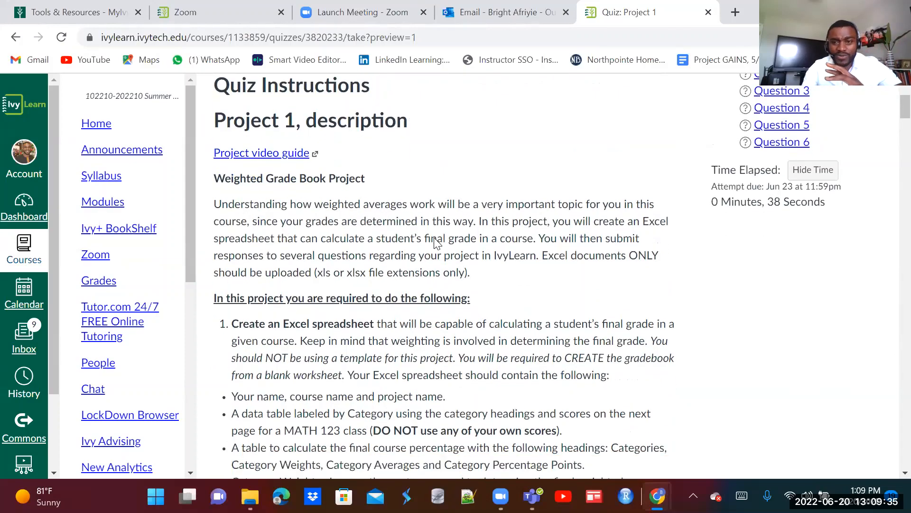
pyautogui.scroll(-12, 435, 242)
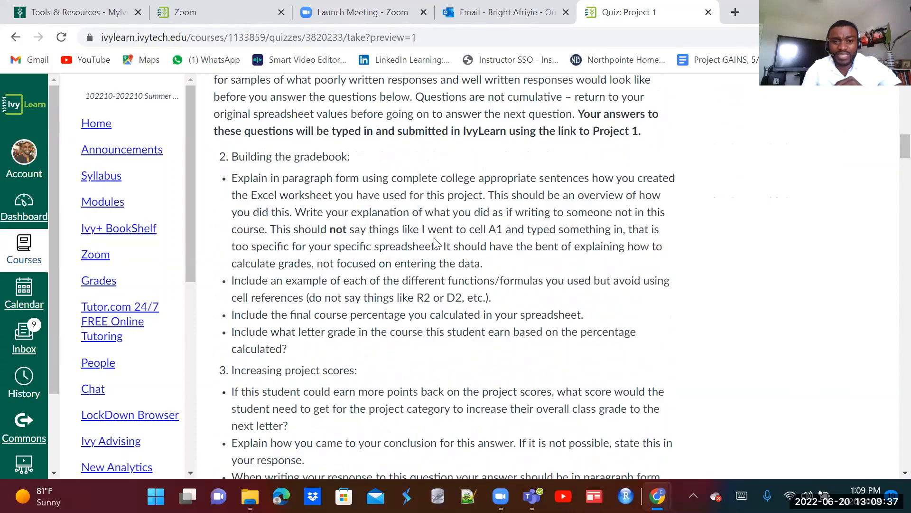
# Step: Examine the grading scale, the category weights and the sample student's table of grades for each category
pyautogui.scroll(-10, 434, 237)
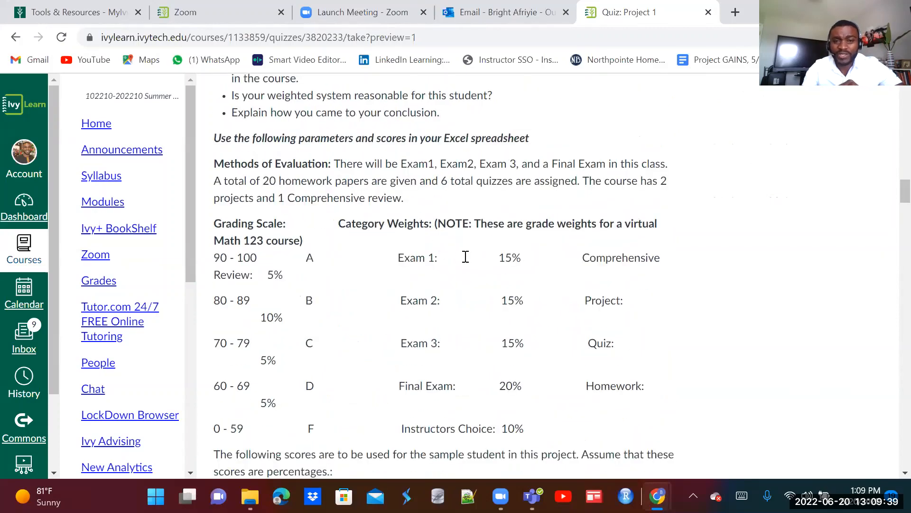
pyautogui.scroll(-3, 390, 221)
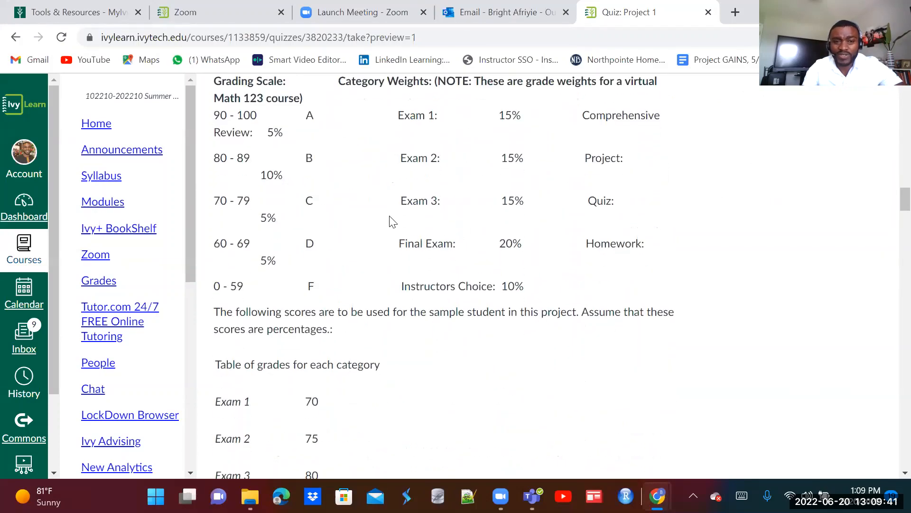
pyautogui.scroll(-6, 424, 226)
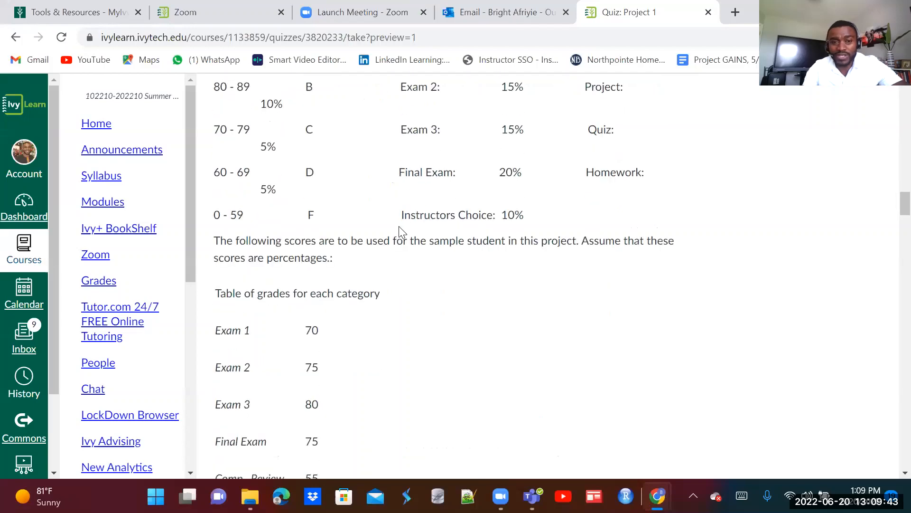
pyautogui.scroll(-2, 375, 235)
pyautogui.scroll(3, 366, 229)
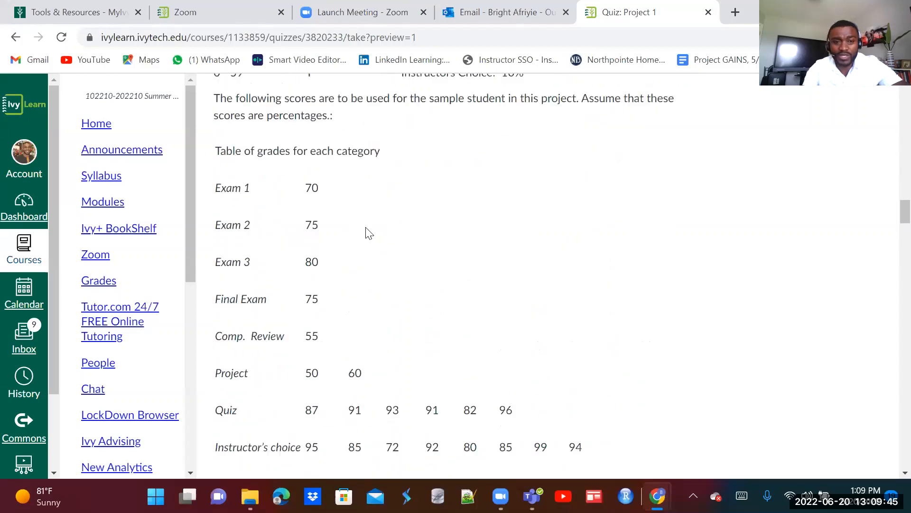
pyautogui.scroll(-1, 366, 229)
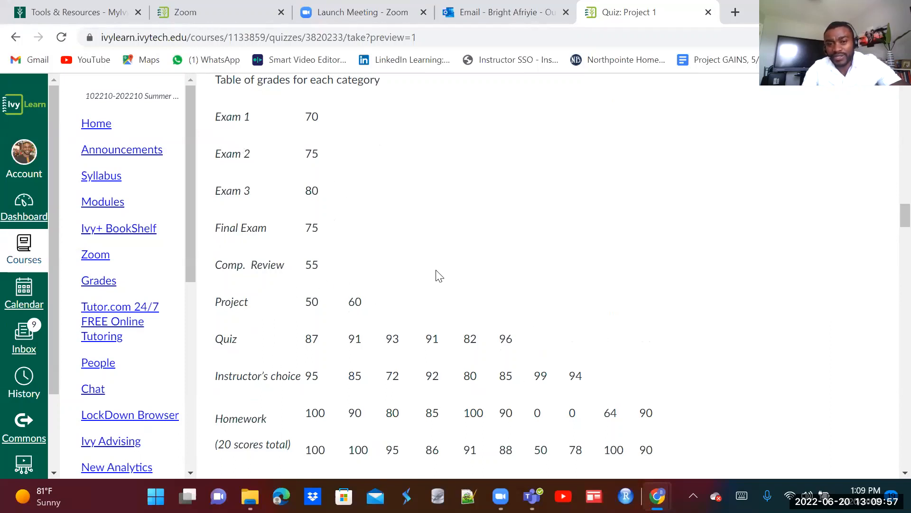
pyautogui.scroll(-3, 475, 350)
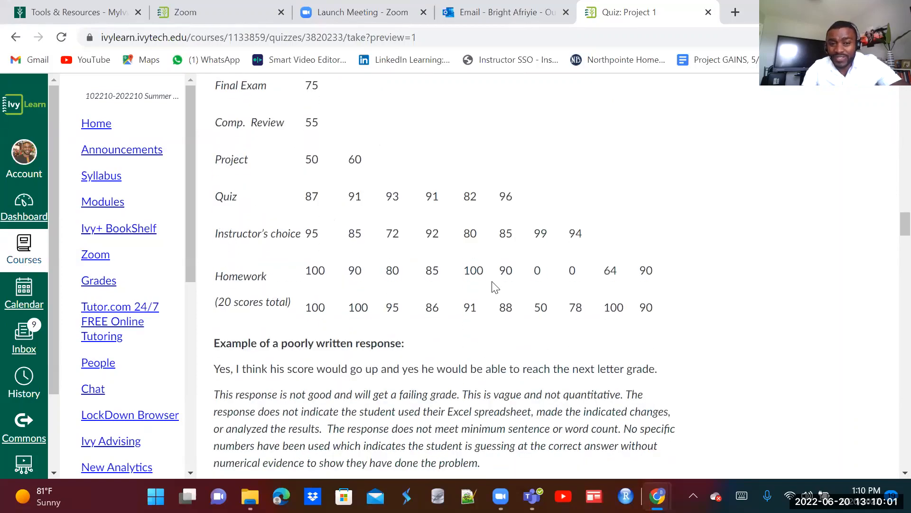
# Step: Read the poorly and well written response examples and go through Questions 1 to 3 of the quiz
pyautogui.scroll(-8, 494, 285)
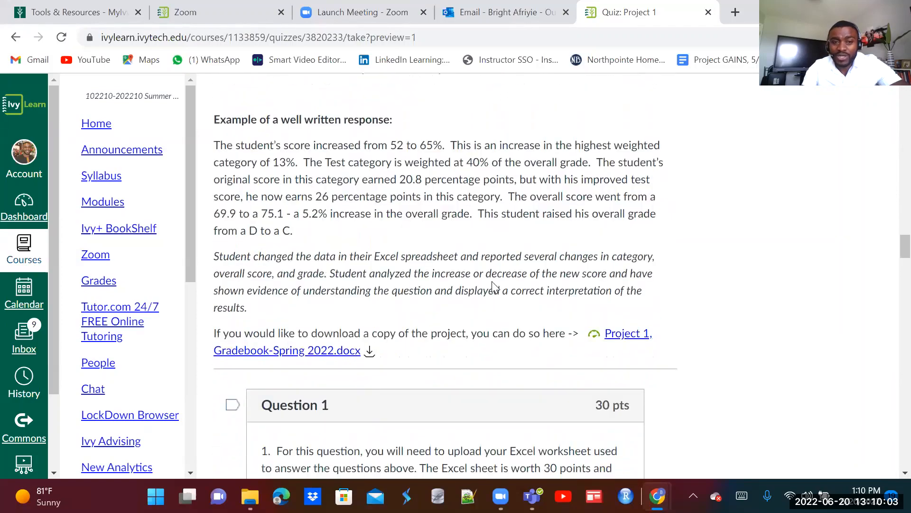
pyautogui.scroll(-5, 492, 281)
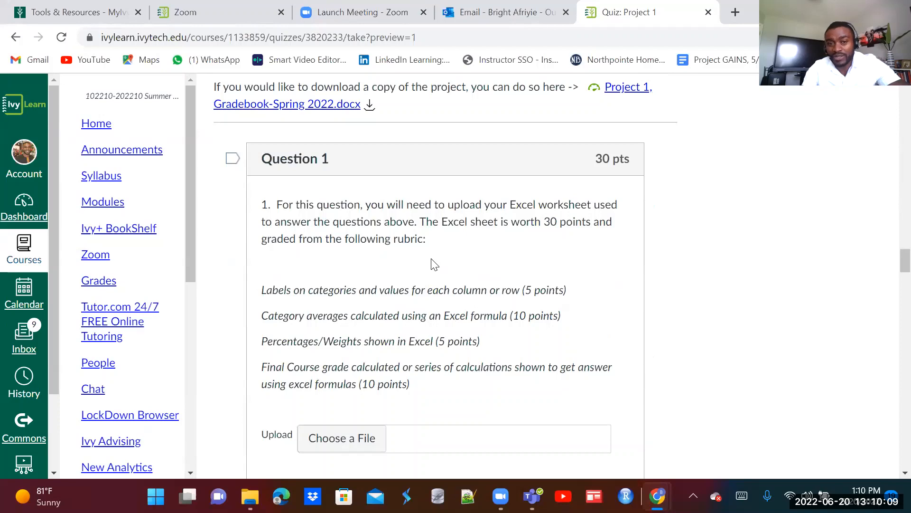
pyautogui.scroll(-9, 434, 262)
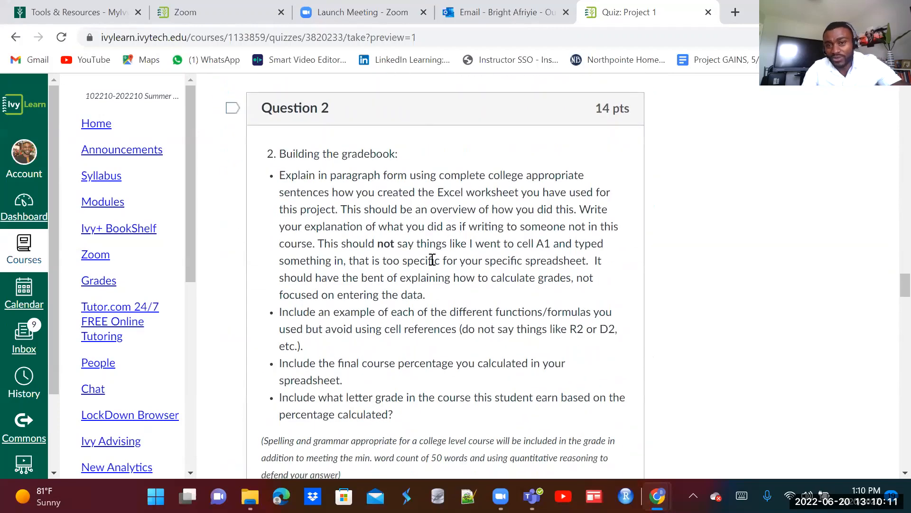
pyautogui.scroll(-4, 432, 260)
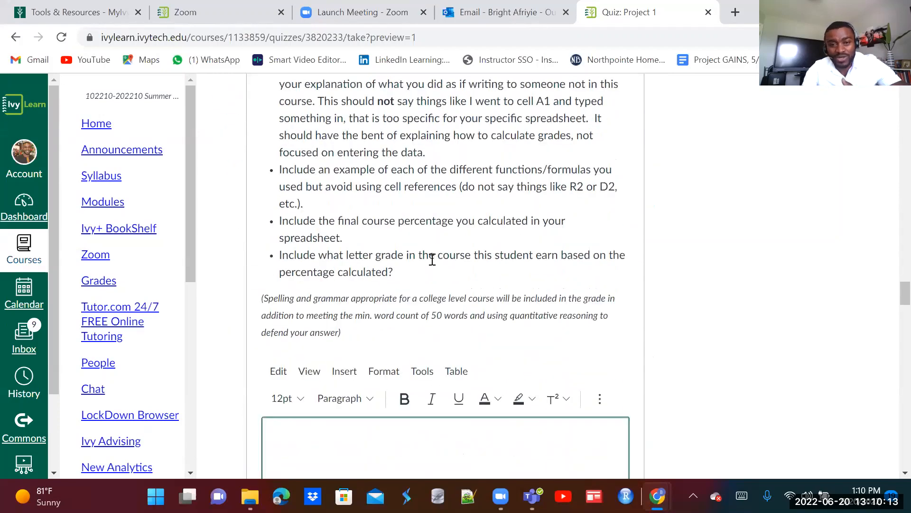
pyautogui.scroll(-6, 432, 260)
pyautogui.scroll(-12, 432, 262)
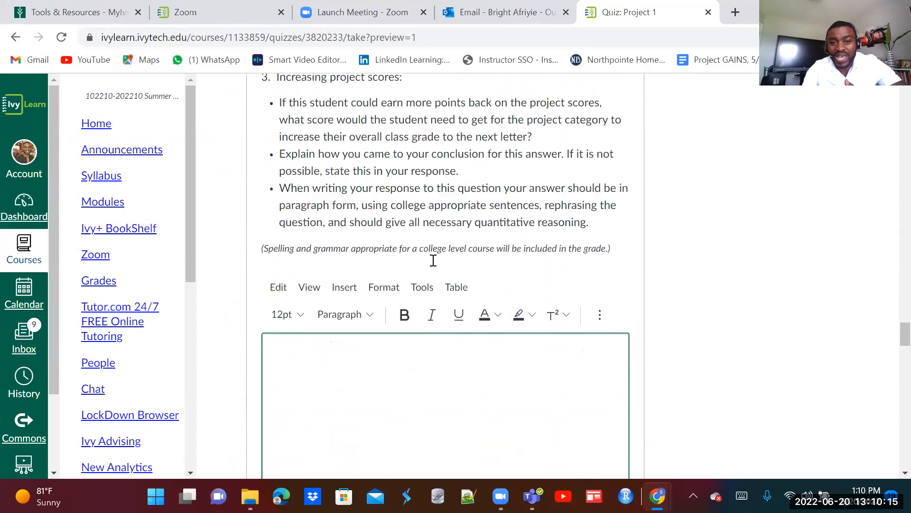
# Step: Place the cursor in Question 3's answer box and look through Questions 4 to 6
pyautogui.scroll(-7, 433, 260)
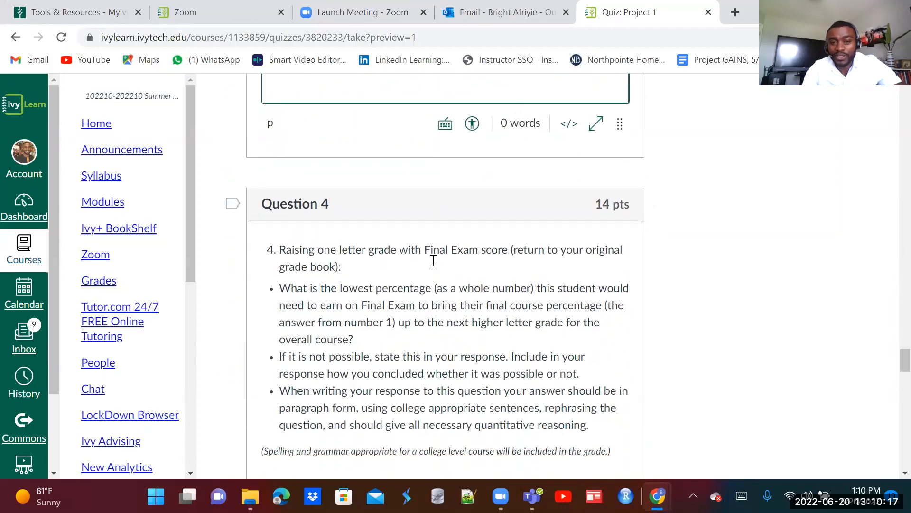
pyautogui.scroll(6, 362, 225)
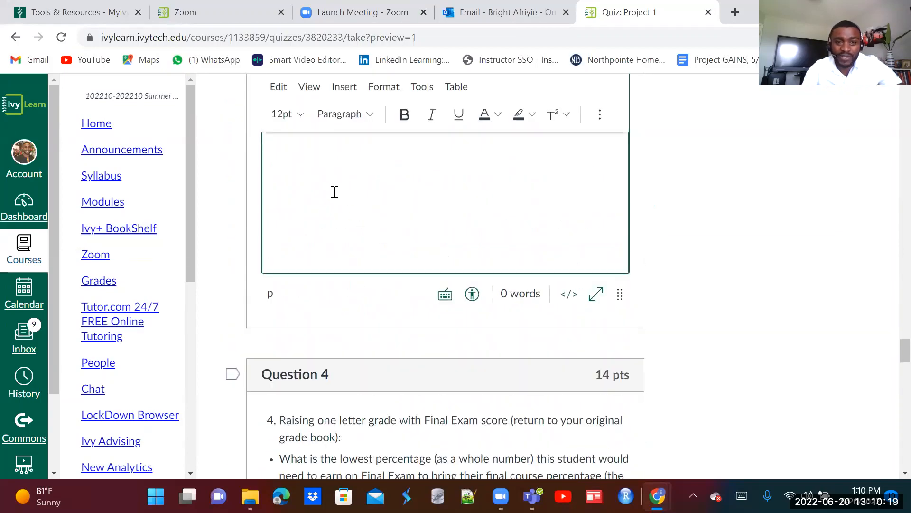
pyautogui.click(334, 193)
pyautogui.scroll(3, 323, 266)
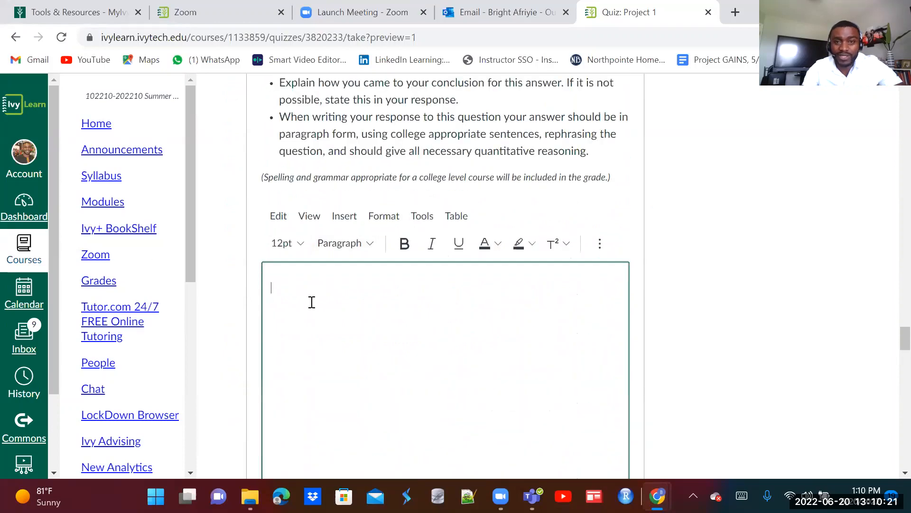
pyautogui.scroll(-2, 312, 302)
pyautogui.scroll(-3, 462, 315)
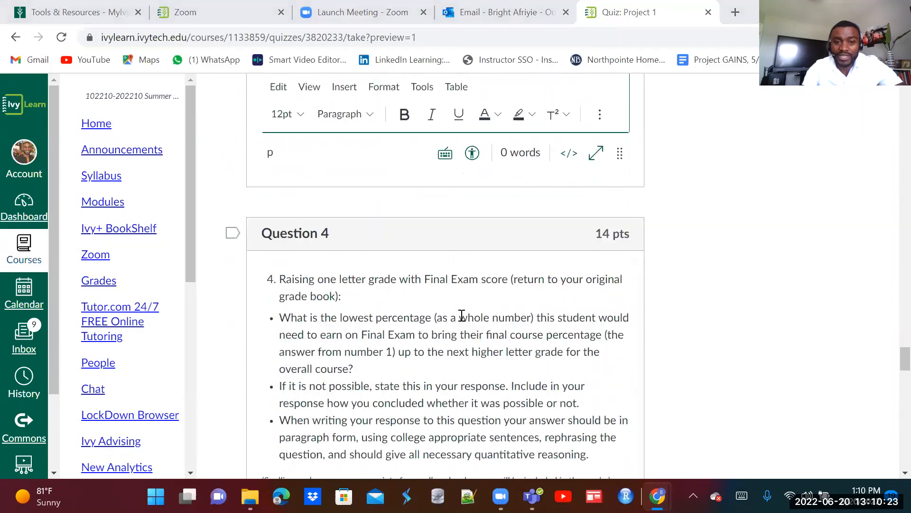
pyautogui.scroll(-12, 462, 315)
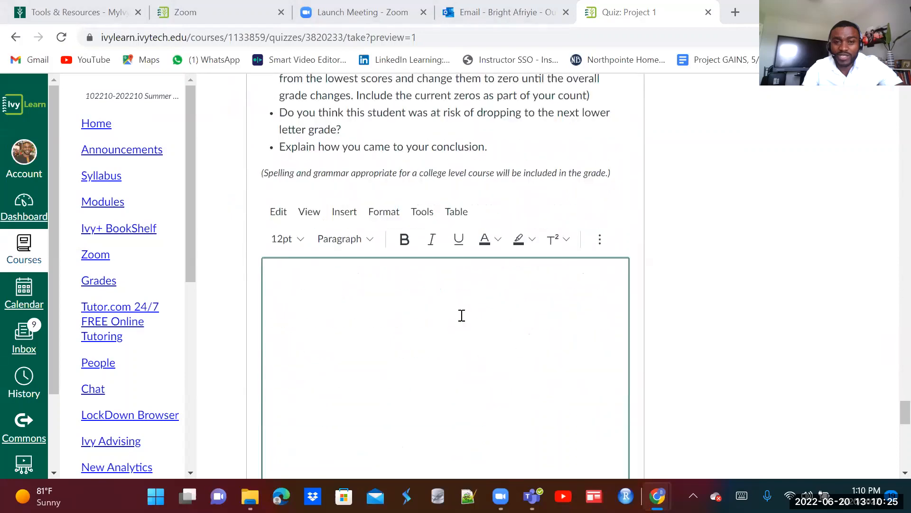
pyautogui.scroll(-10, 462, 315)
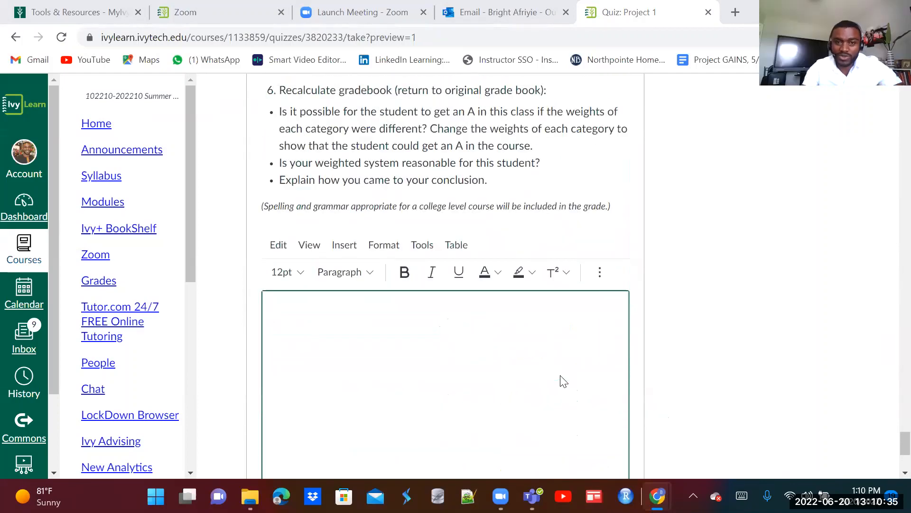
# Step: Return to the table of grades for each category and copy all its rows from Exam 1 through Homework
pyautogui.scroll(15, 564, 381)
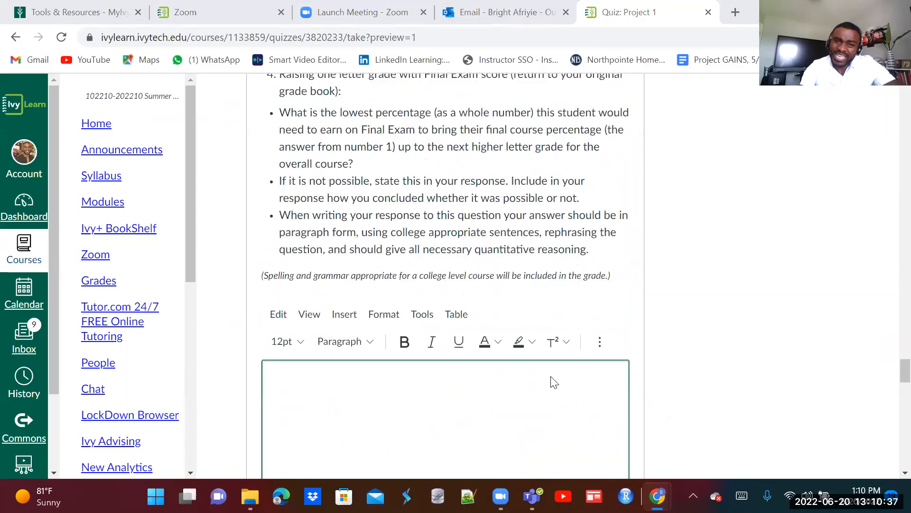
pyautogui.scroll(15, 550, 378)
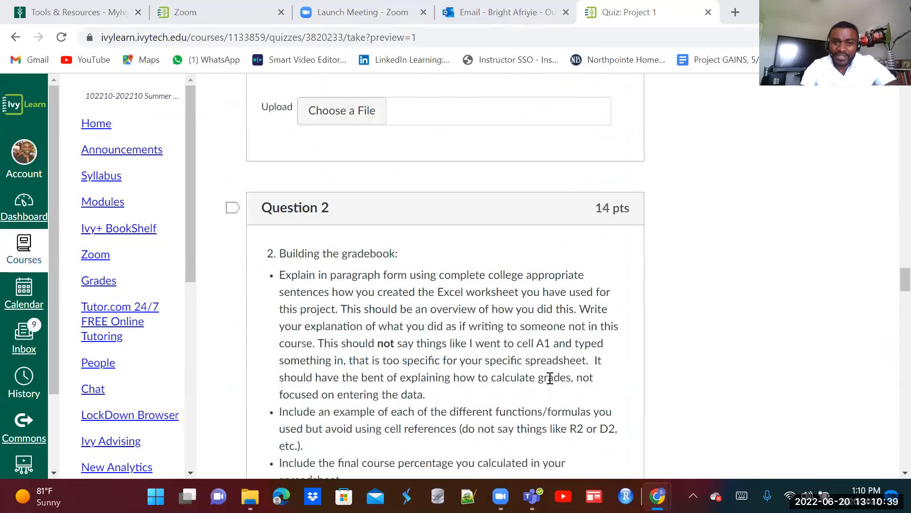
pyautogui.scroll(12, 550, 378)
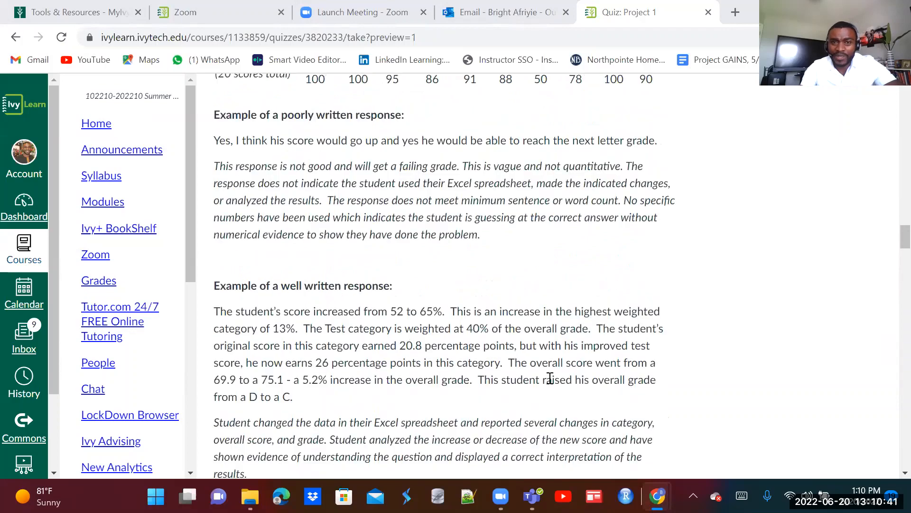
pyautogui.scroll(7, 550, 379)
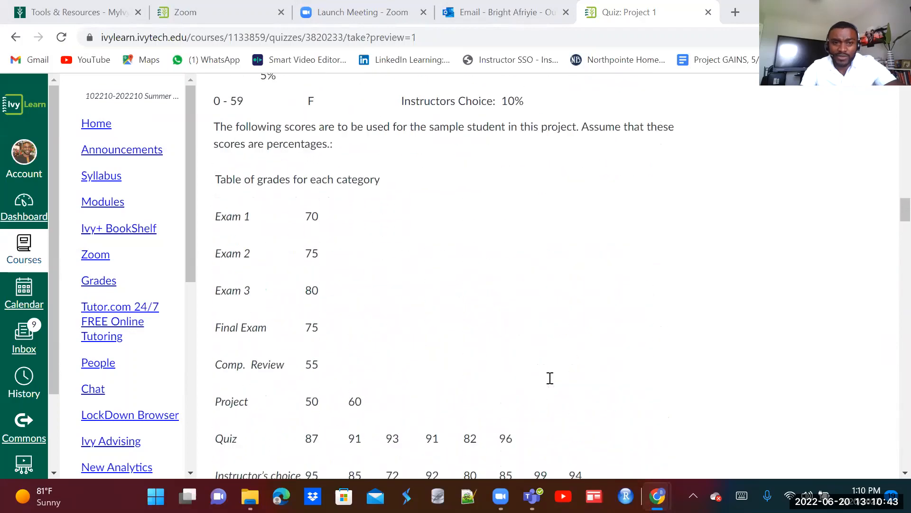
pyautogui.scroll(-2, 555, 370)
pyautogui.scroll(-2, 560, 340)
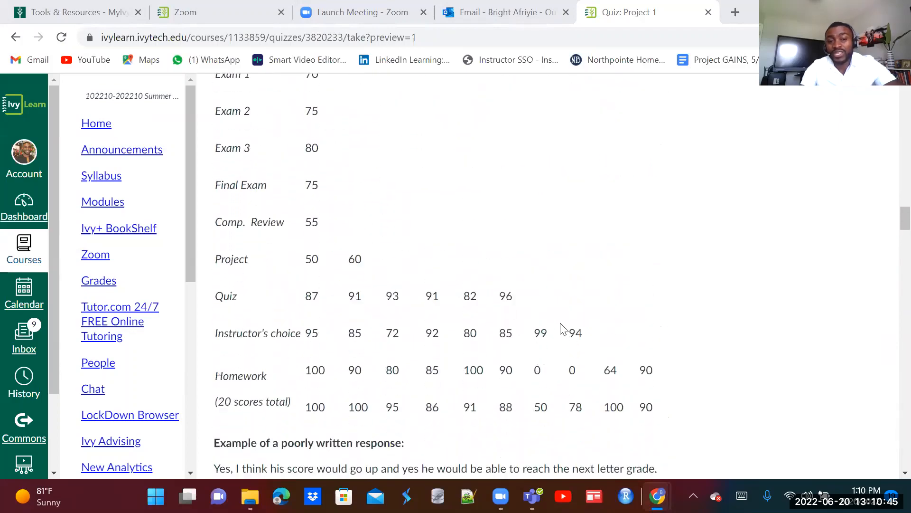
pyautogui.scroll(2, 437, 241)
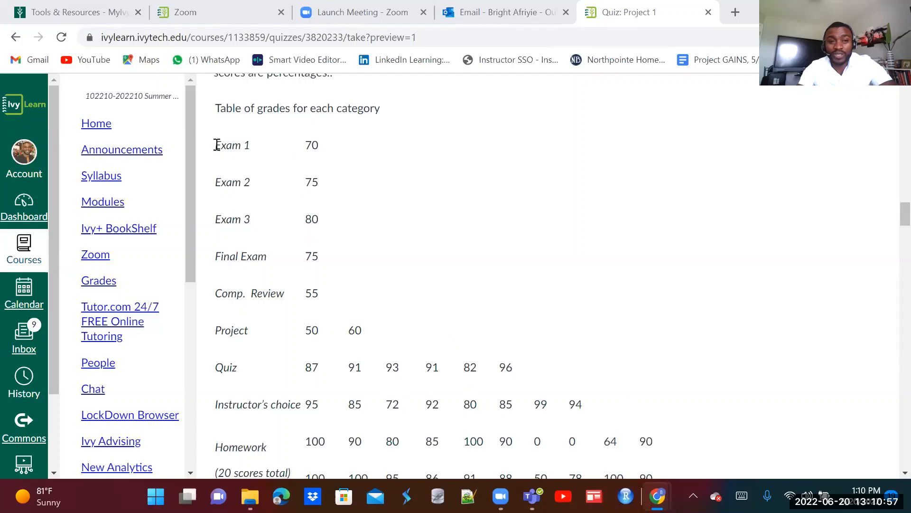
pyautogui.moveTo(216, 145); pyautogui.dragTo(655, 433)
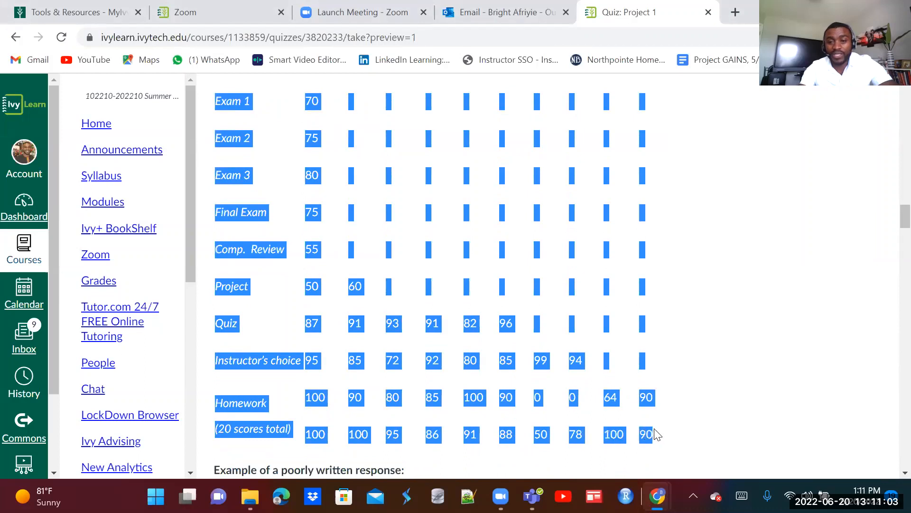
pyautogui.rightClick(375, 162)
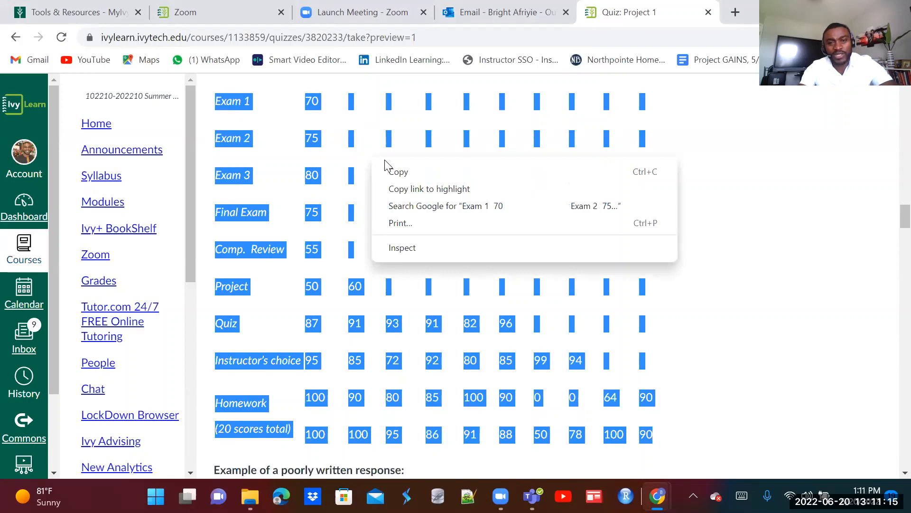
pyautogui.click(399, 173)
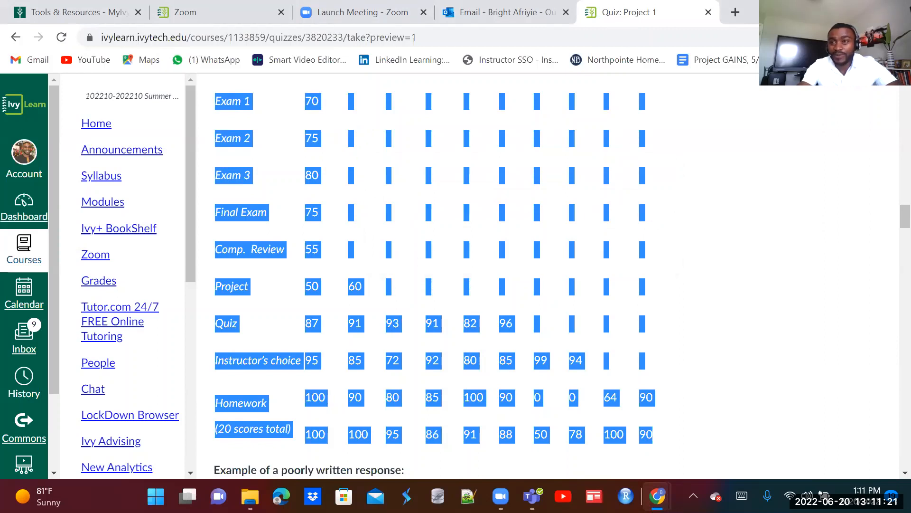
# Step: Arrange the quiz page side by side with the Excel workbook data-6_15_2022-1_55 PM
pyautogui.moveTo(862, 10)
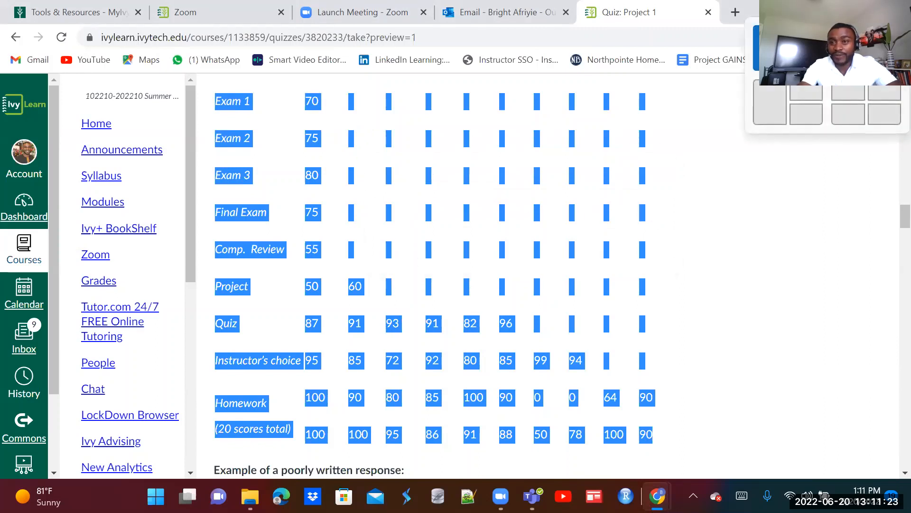
pyautogui.click(769, 48)
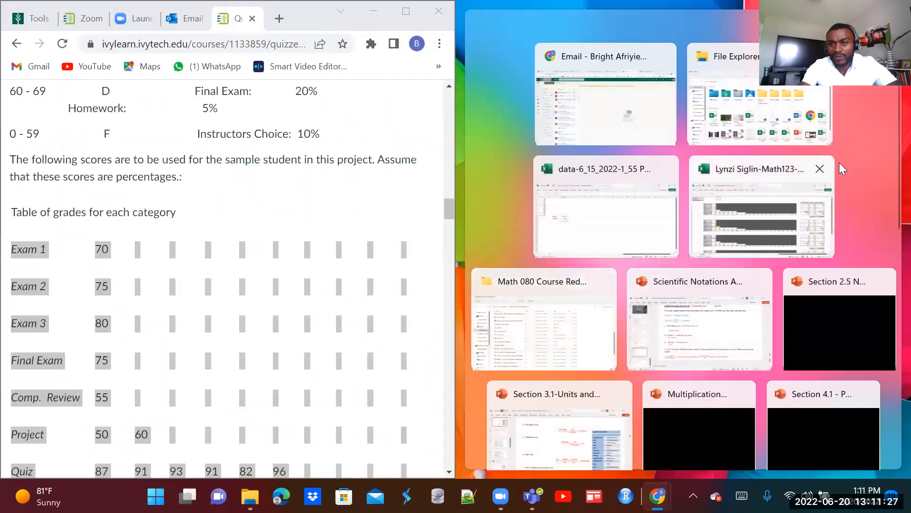
pyautogui.scroll(-2, 711, 142)
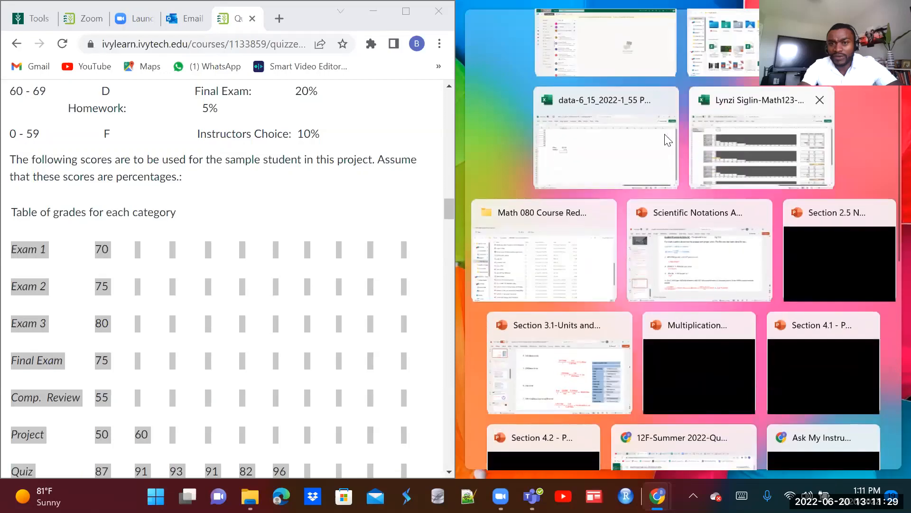
pyautogui.click(609, 148)
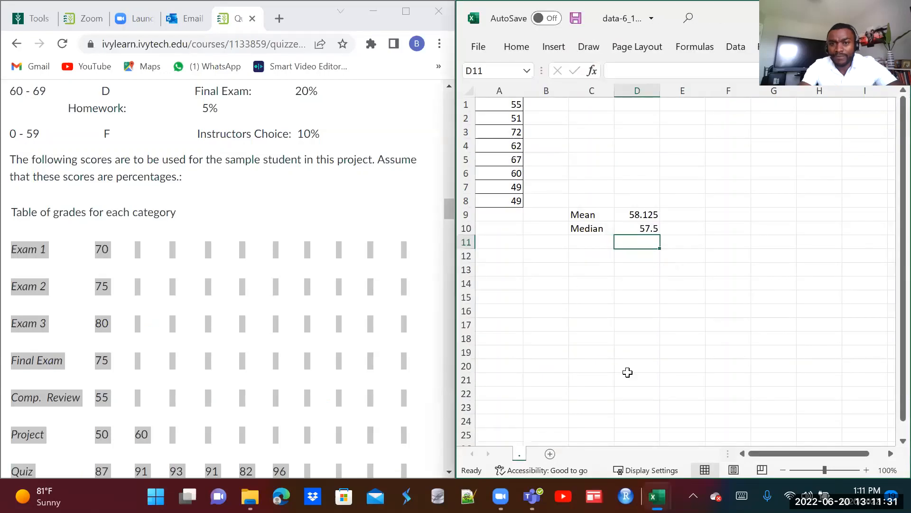
# Step: Add a new worksheet to the workbook and paste the copied table of grades starting at cell A3
pyautogui.click(550, 454)
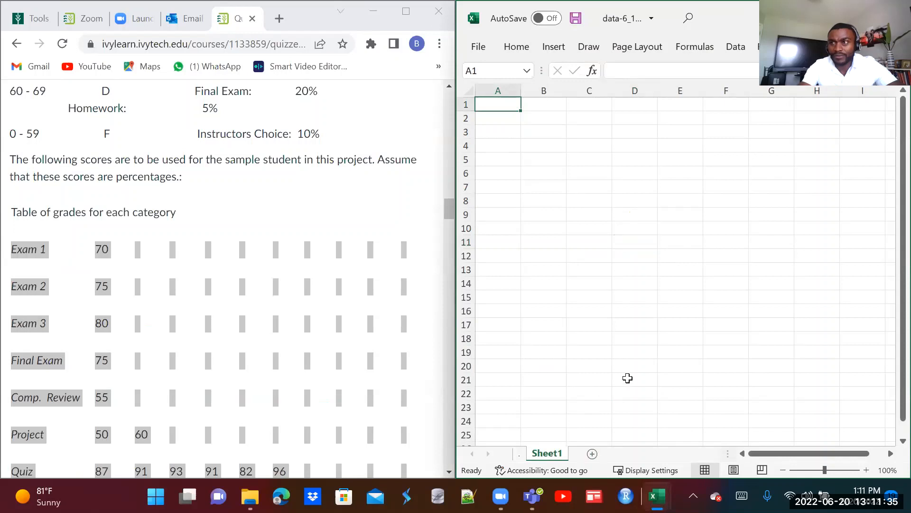
pyautogui.click(502, 129)
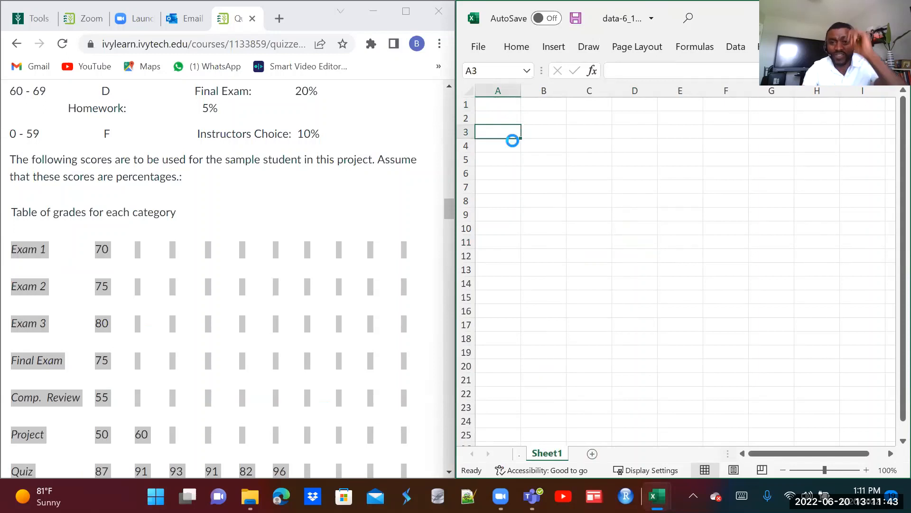
pyautogui.hotkey('ctrl', 'v')
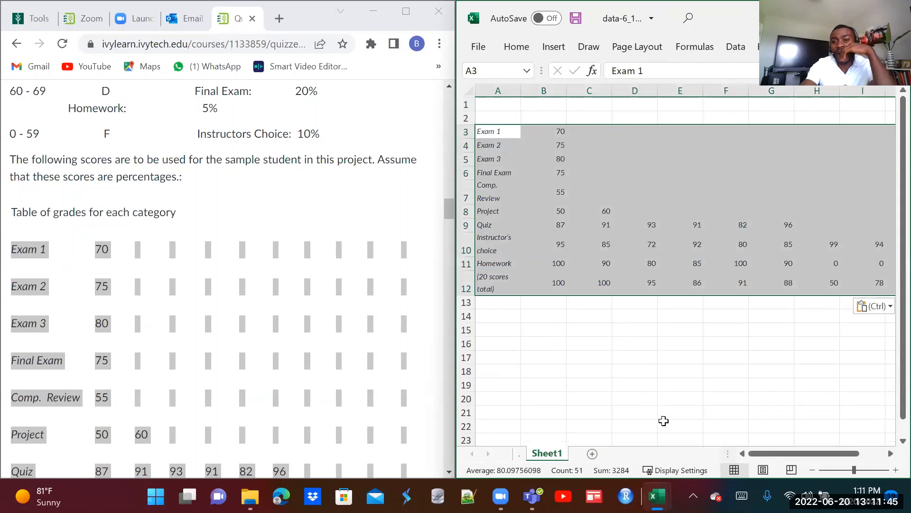
pyautogui.moveTo(768, 454); pyautogui.dragTo(820, 437)
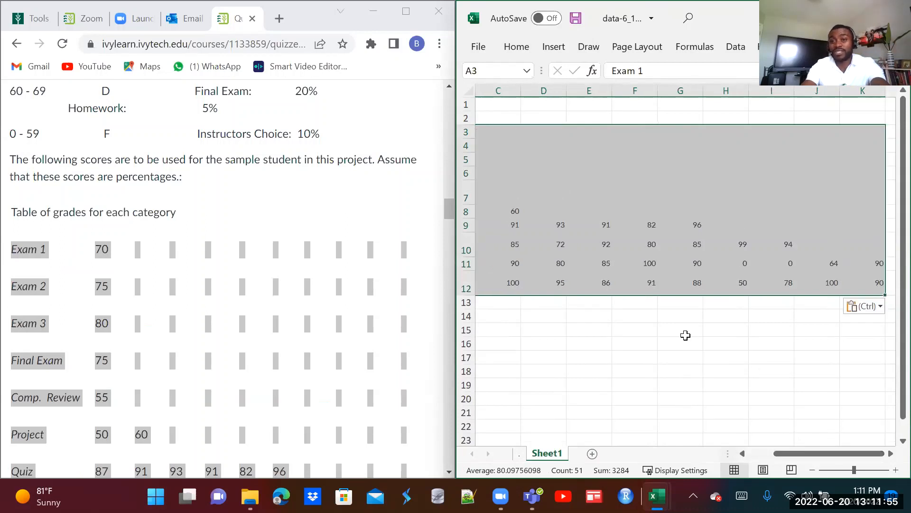
# Step: Check the category weights on the quiz page, highlighting the 15% weight of Exam 1
pyautogui.click(387, 205)
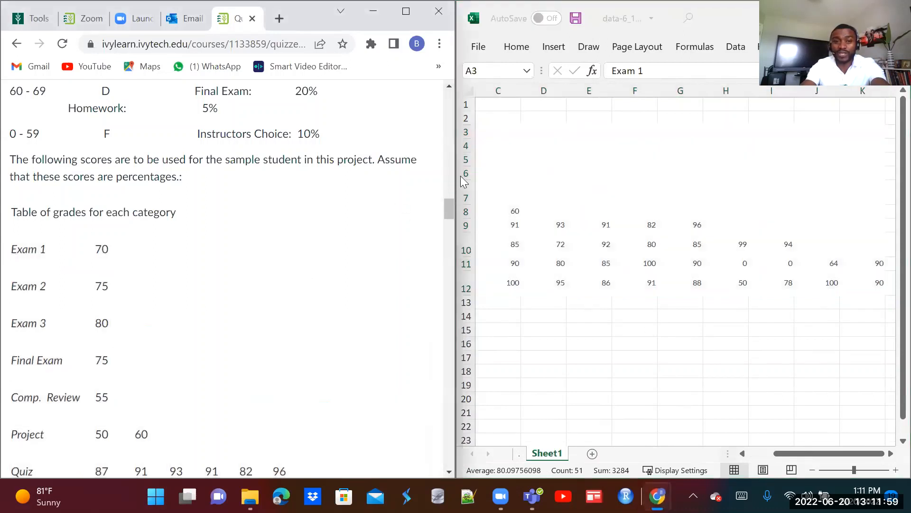
pyautogui.moveTo(457, 181); pyautogui.dragTo(456, 177)
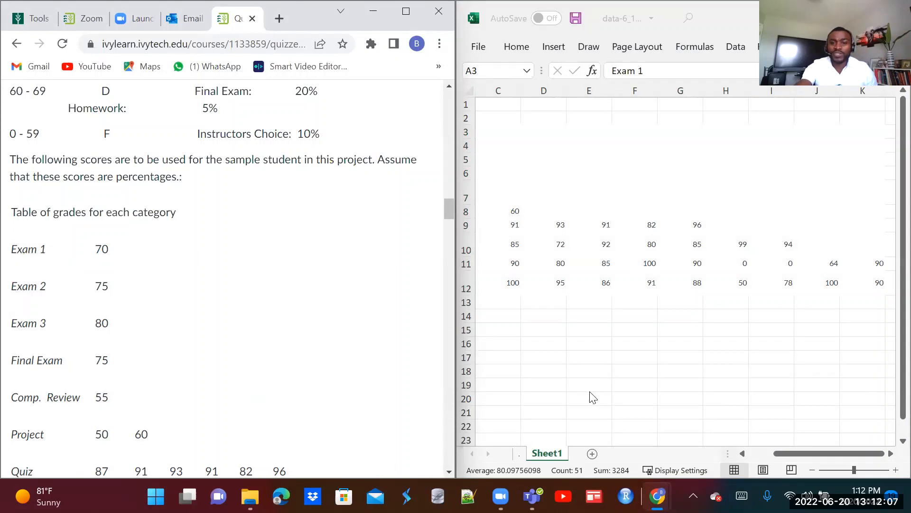
pyautogui.moveTo(786, 455); pyautogui.dragTo(714, 451)
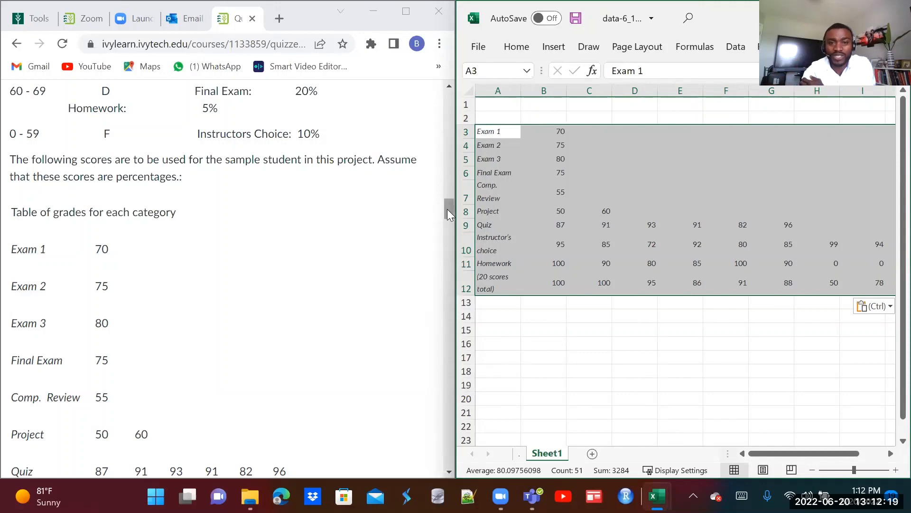
pyautogui.moveTo(447, 209); pyautogui.dragTo(448, 197)
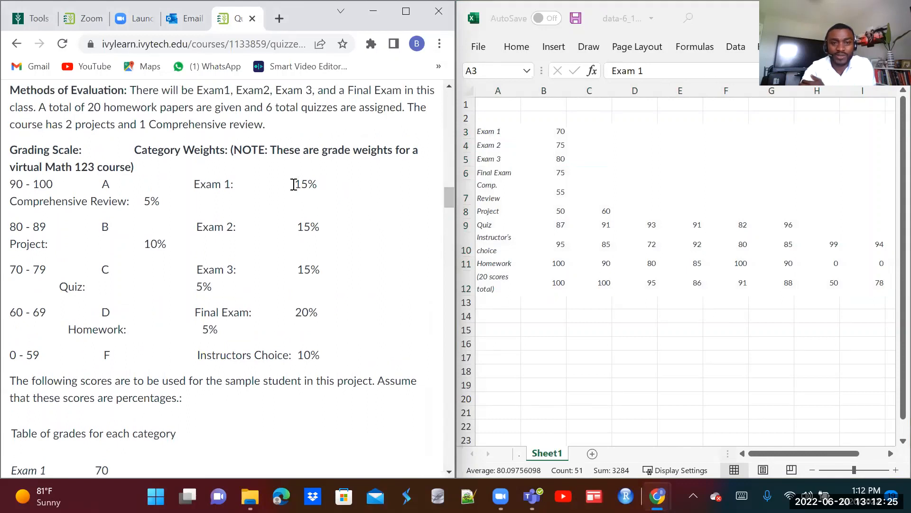
pyautogui.moveTo(289, 184); pyautogui.dragTo(324, 184)
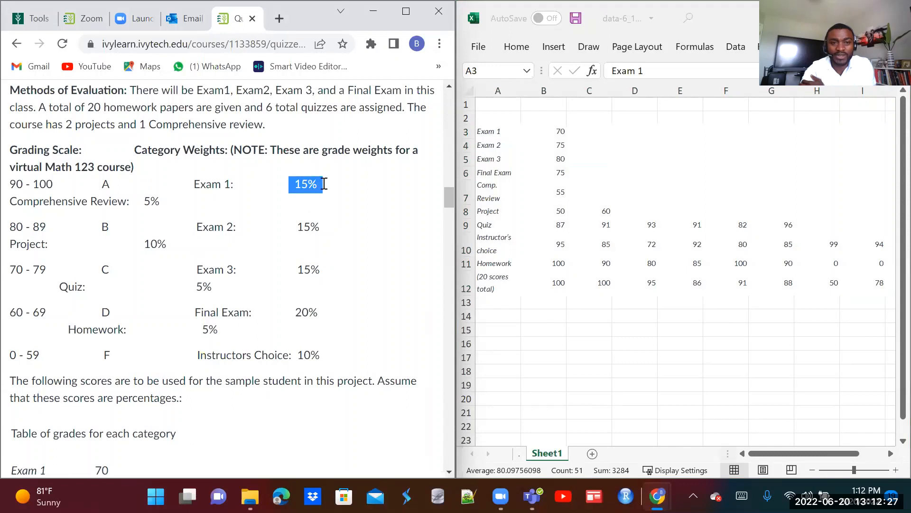
# Step: Switch to the Excel workbook, select cell H19 below the pasted scores and maximize the window
pyautogui.click(784, 453)
pyautogui.moveTo(808, 455); pyautogui.dragTo(855, 455)
pyautogui.click(728, 384)
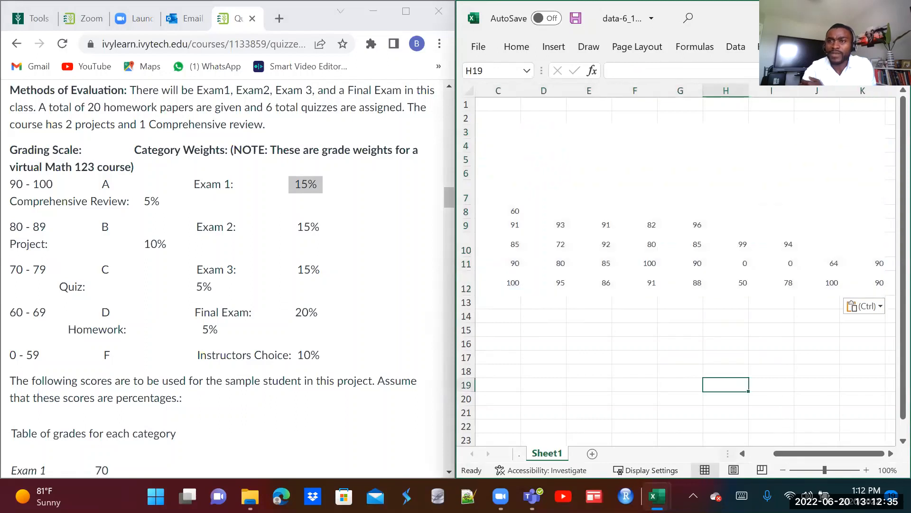
pyautogui.moveTo(878, 7)
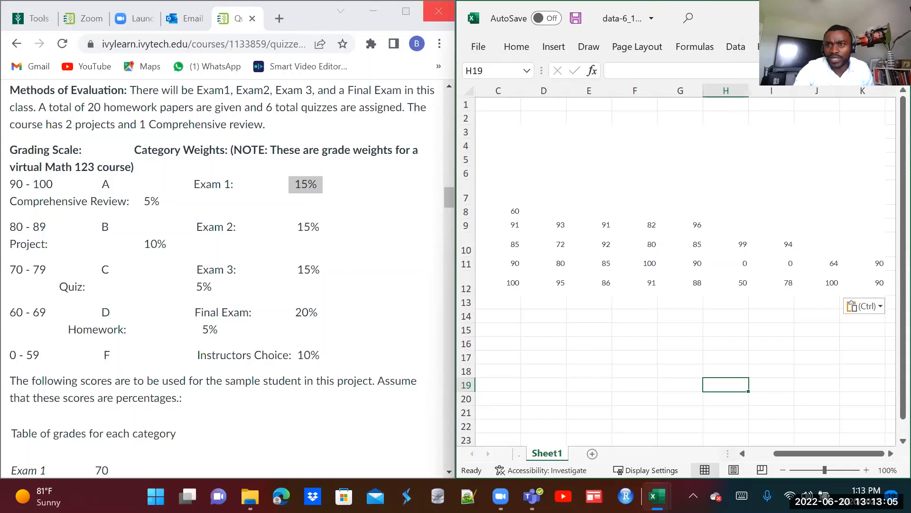
pyautogui.click(862, 17)
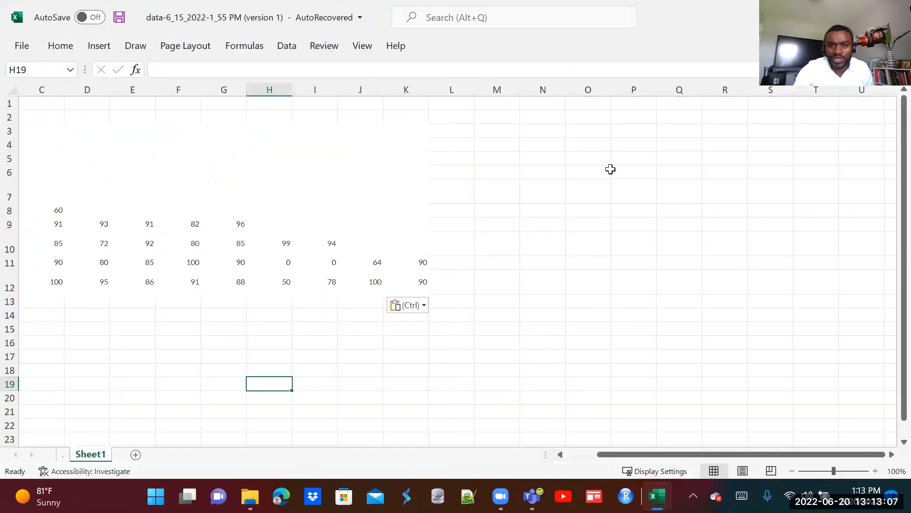
# Step: Enter a weight of 15 for each of Exam 1, Exam 2 and Exam 3 in cells L3 to L5
pyautogui.moveTo(634, 454); pyautogui.dragTo(604, 456)
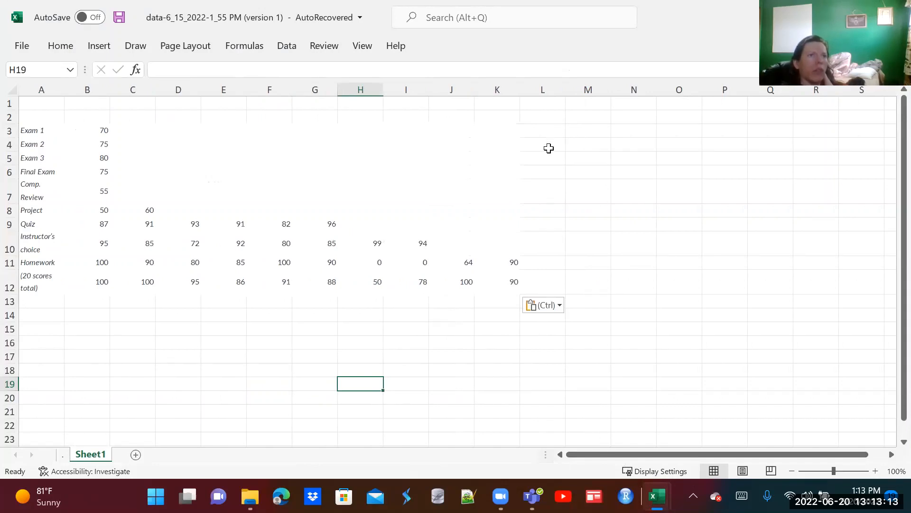
pyautogui.click(553, 133)
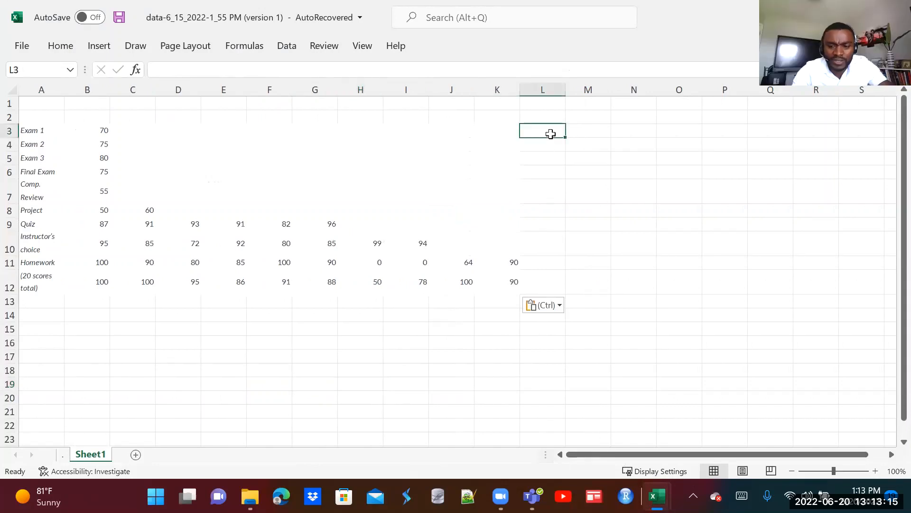
pyautogui.write('15')
pyautogui.press('Return')
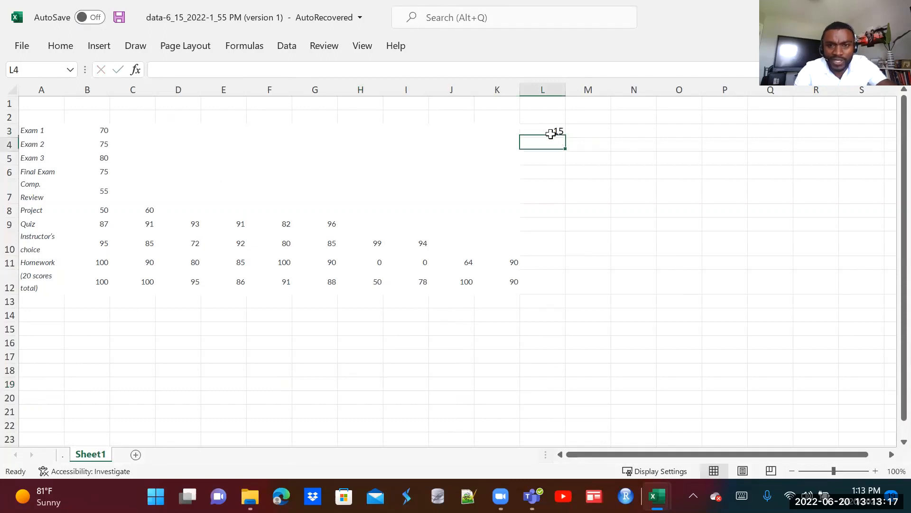
pyautogui.write('15')
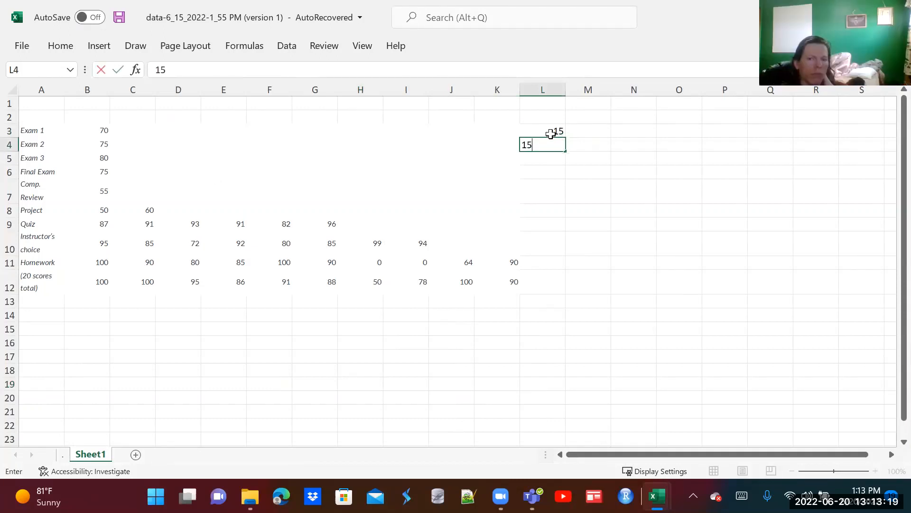
pyautogui.press('Return')
pyautogui.write('15')
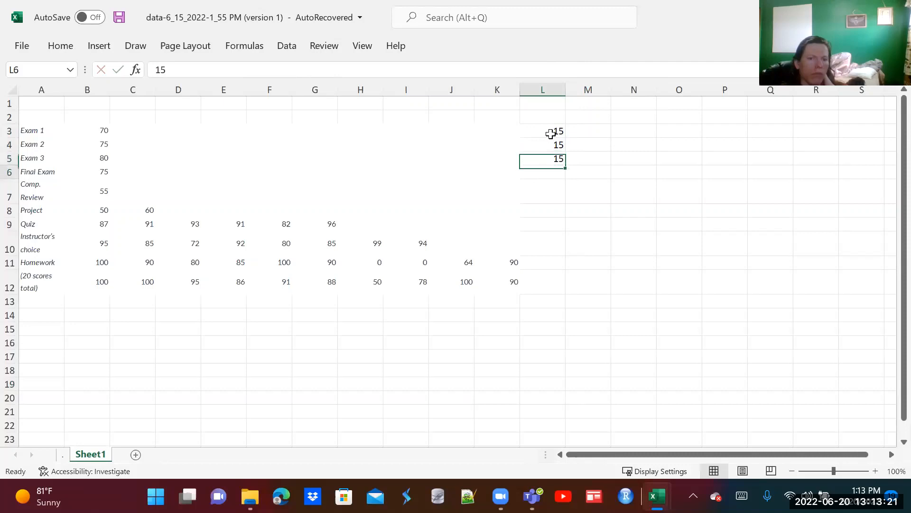
pyautogui.press('Return')
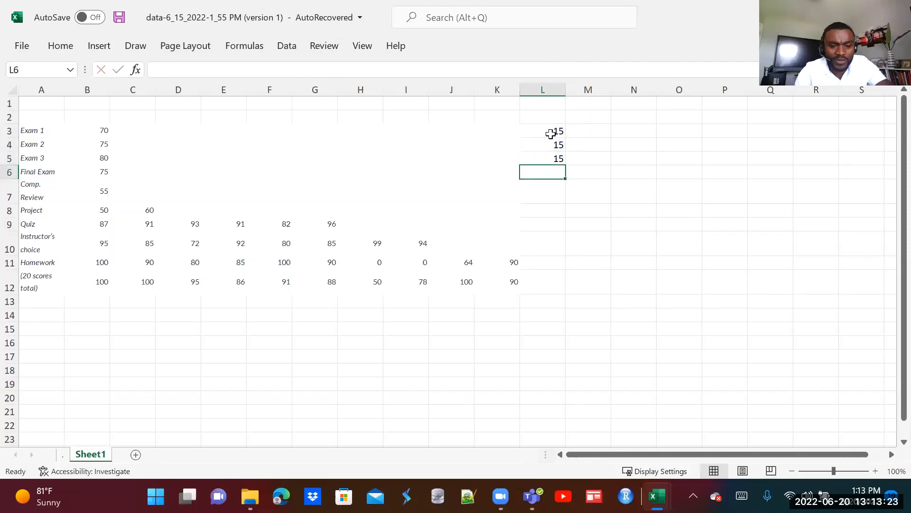
# Step: Enter weights of 20 for Final Exam, 5 for Comp. Review and 10 for Project in cells L6 to L8
pyautogui.write('20')
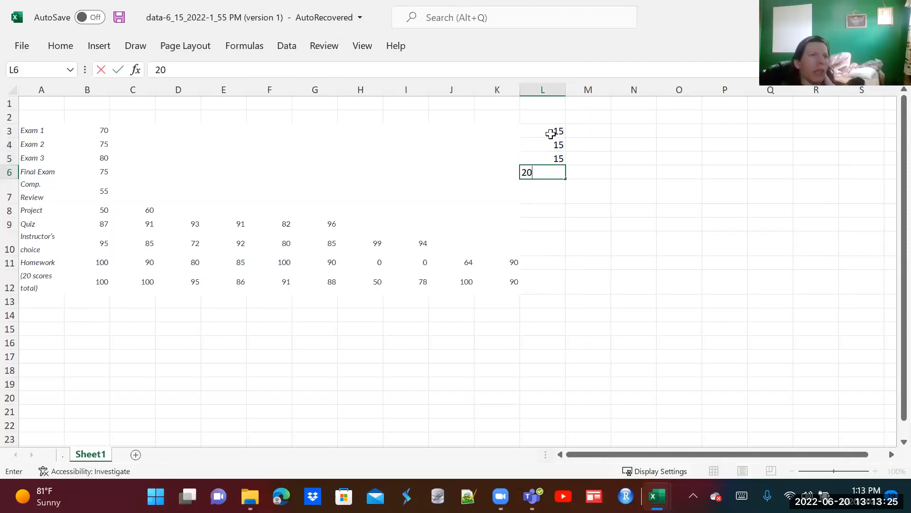
pyautogui.press('Return')
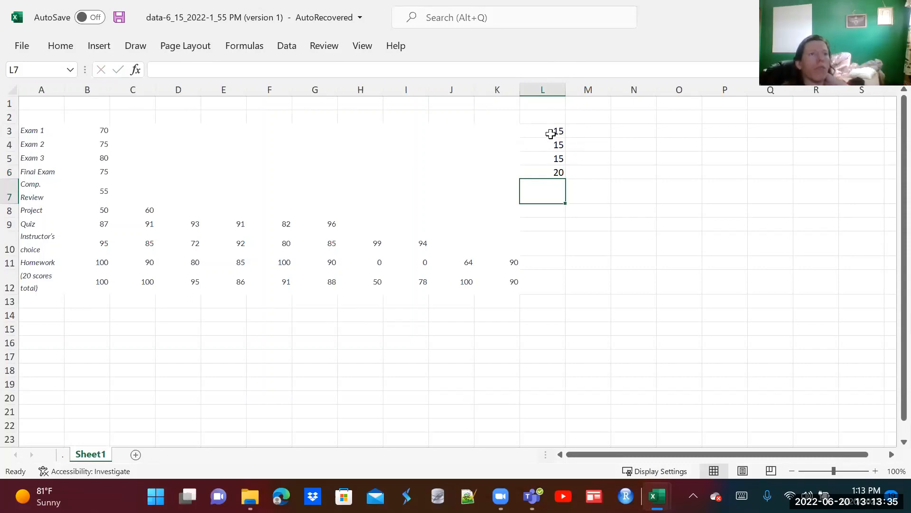
pyautogui.write('5')
pyautogui.press('Return')
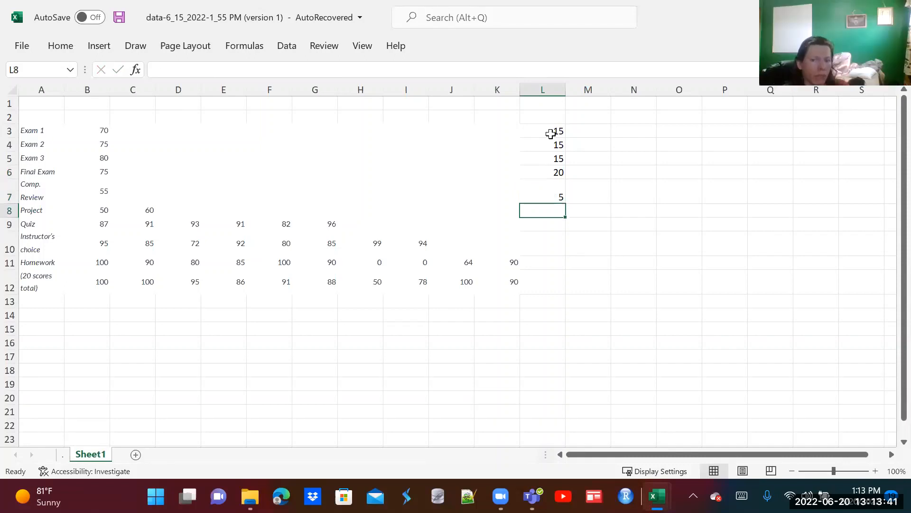
pyautogui.write('10')
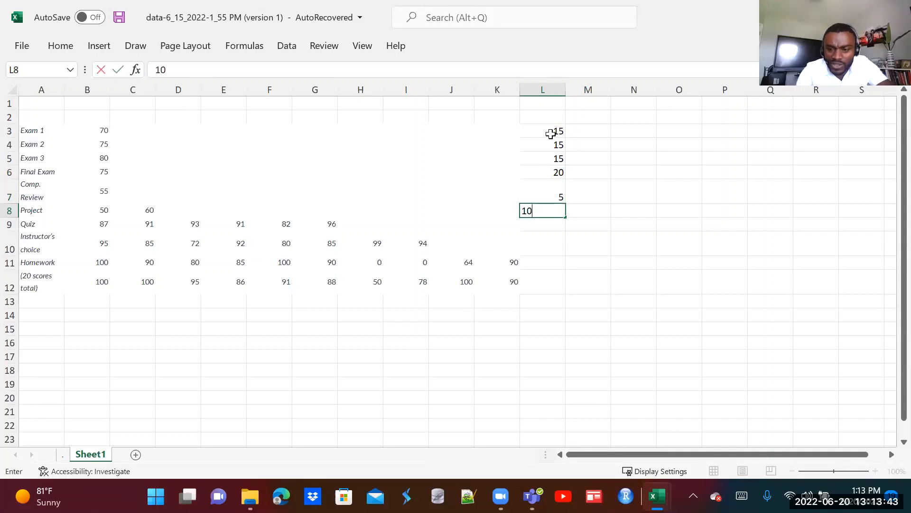
pyautogui.press('Return')
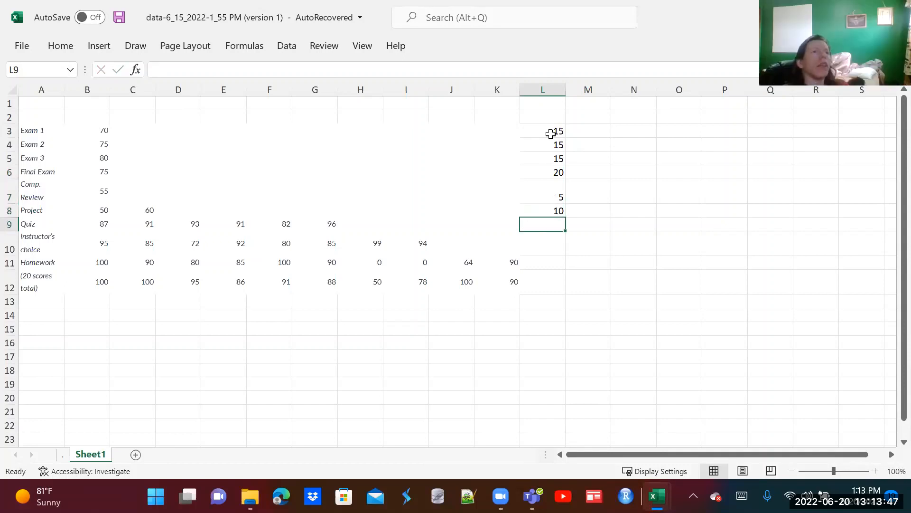
# Step: Enter weights of 5 for Quiz, 10 for Instructor's choice and 5 for Homework in cells L9 to L11
pyautogui.write('5')
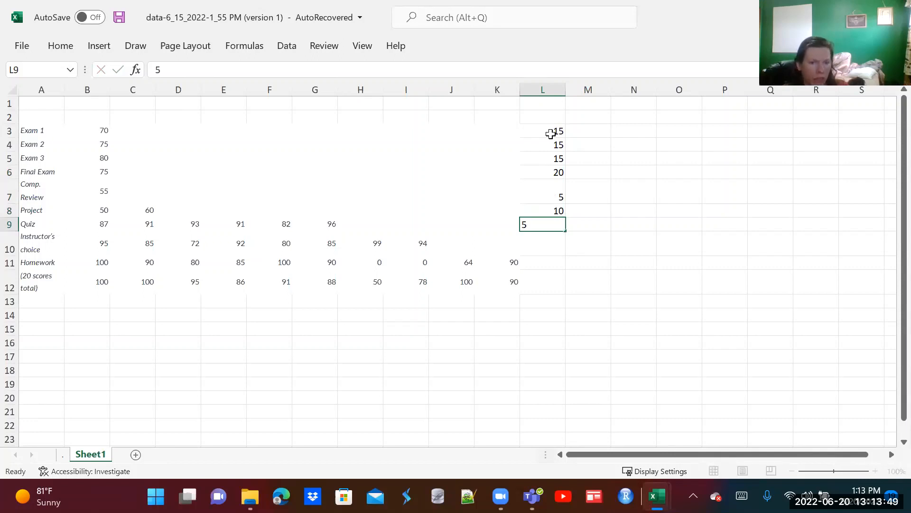
pyautogui.press('Return')
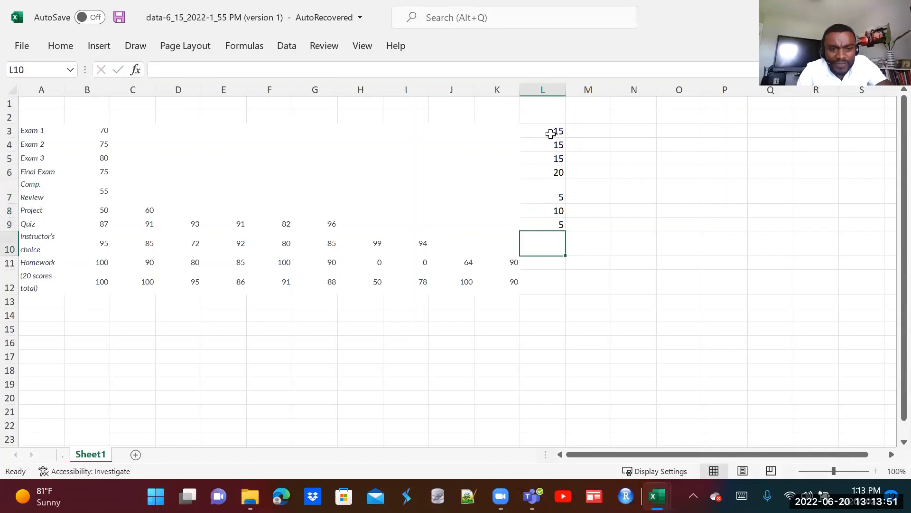
pyautogui.write('10')
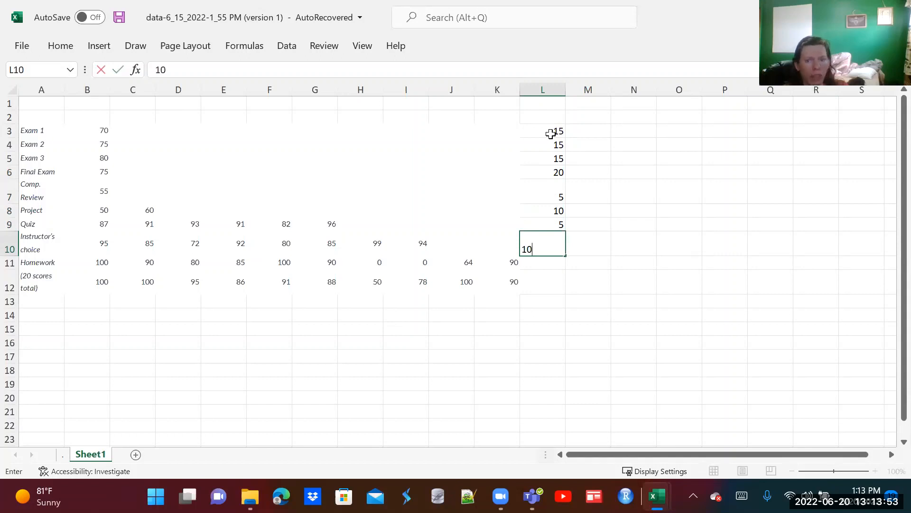
pyautogui.press('Return')
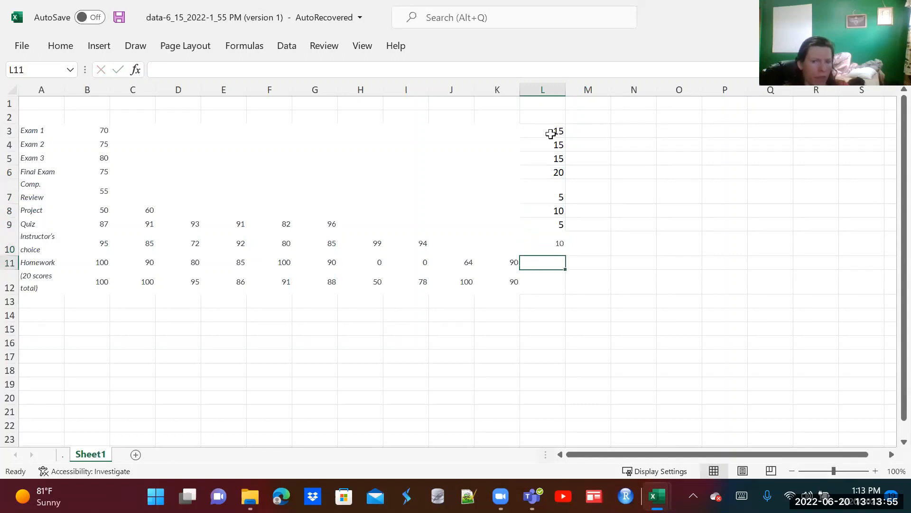
pyautogui.write('5')
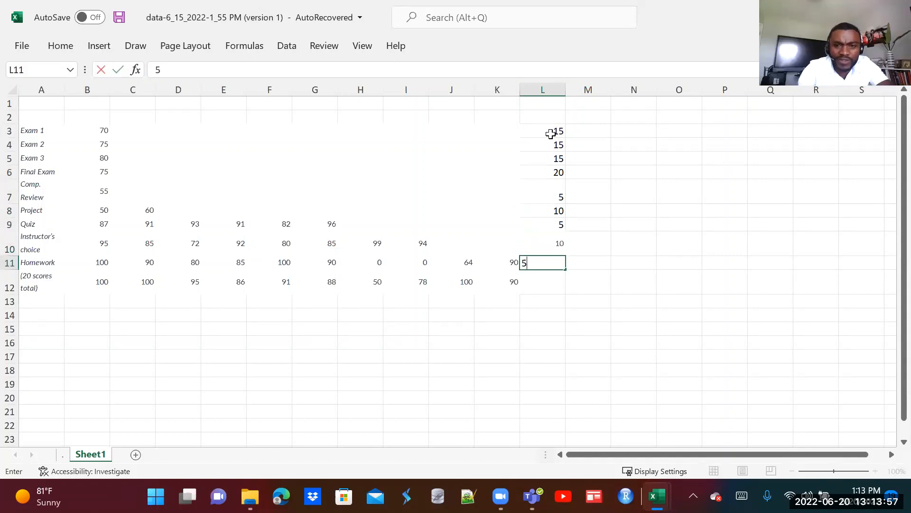
pyautogui.press('Tab')
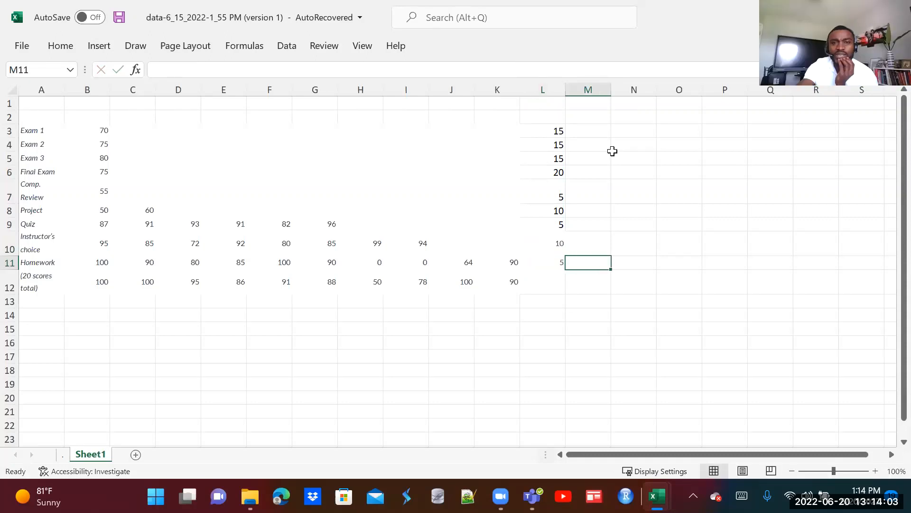
# Step: Add the heading "Category weights" in cell L2 and widen column L to fit it
pyautogui.click(542, 115)
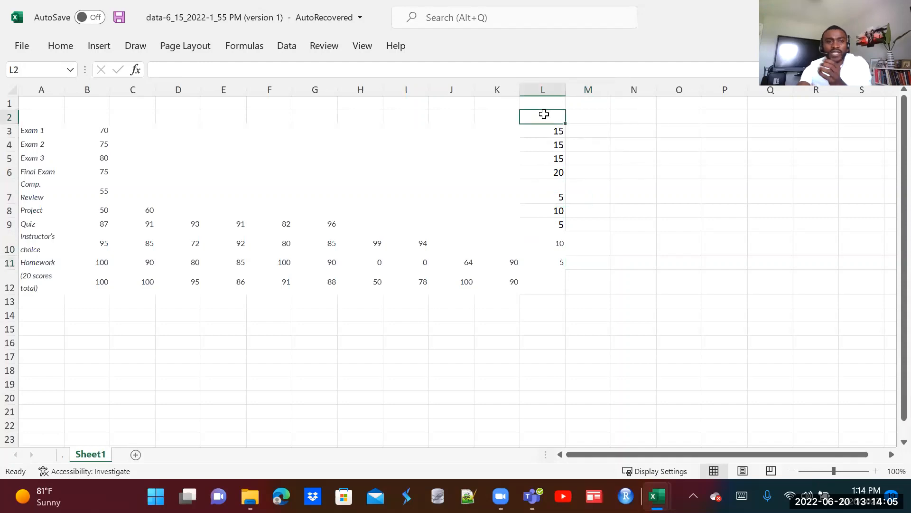
pyautogui.write('Cat')
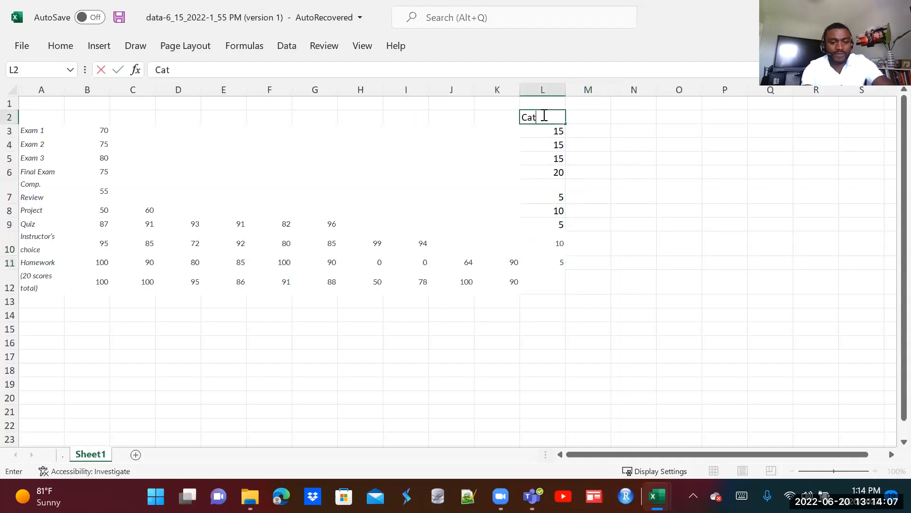
pyautogui.write('egory')
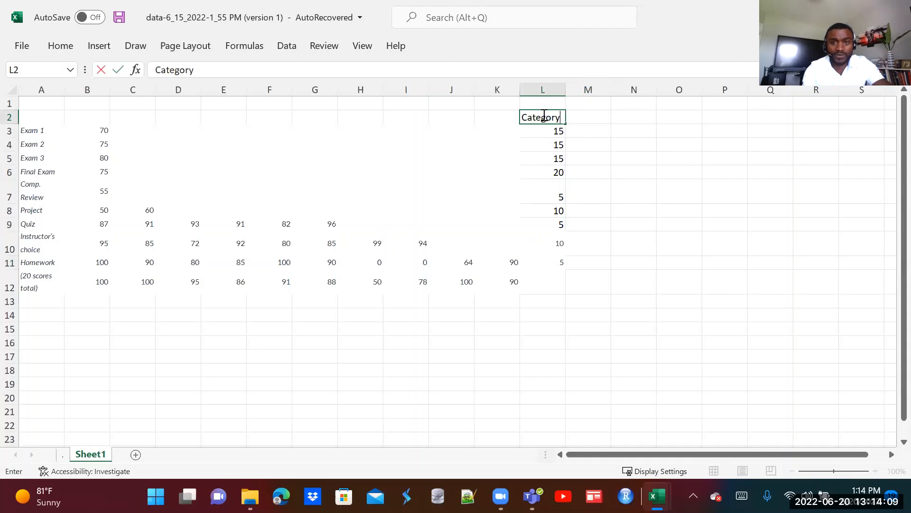
pyautogui.write(' weights')
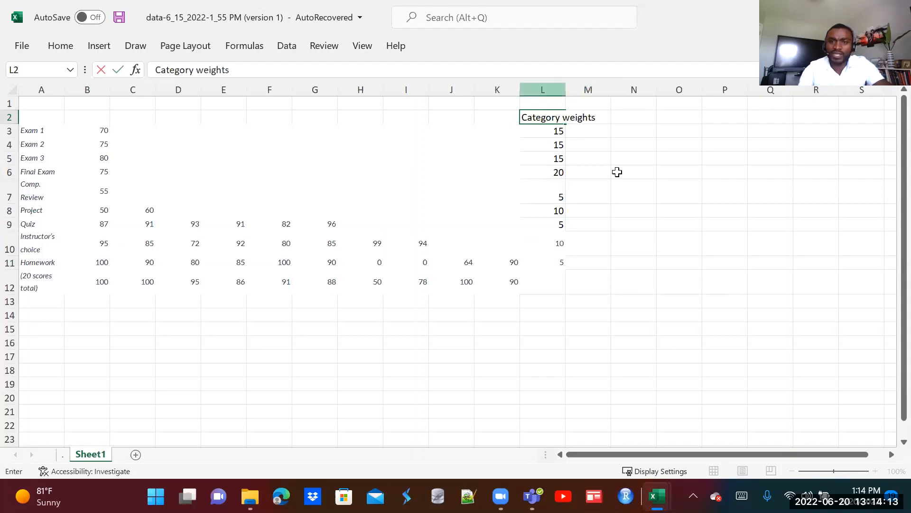
pyautogui.click(644, 192)
pyautogui.moveTo(565, 90); pyautogui.dragTo(613, 90)
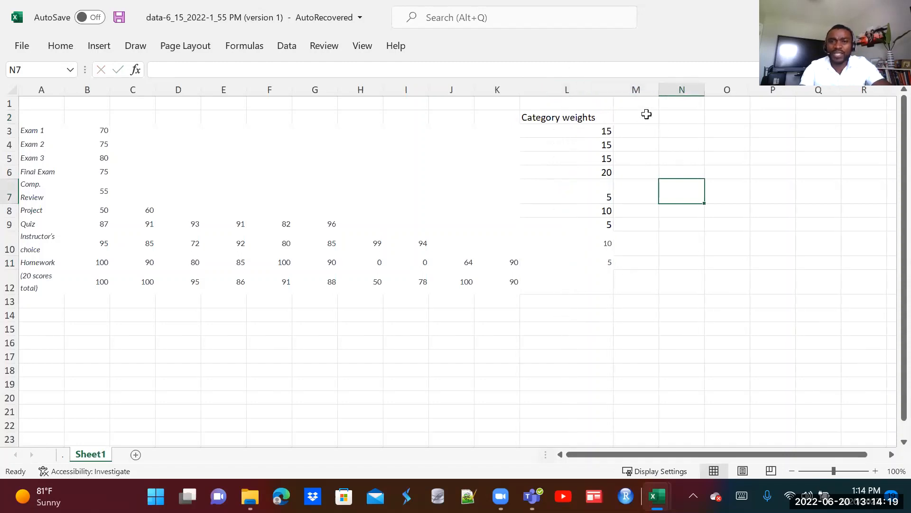
# Step: Widen column M and add the heading "Category Avg" in cell M2
pyautogui.moveTo(659, 90); pyautogui.dragTo(693, 90)
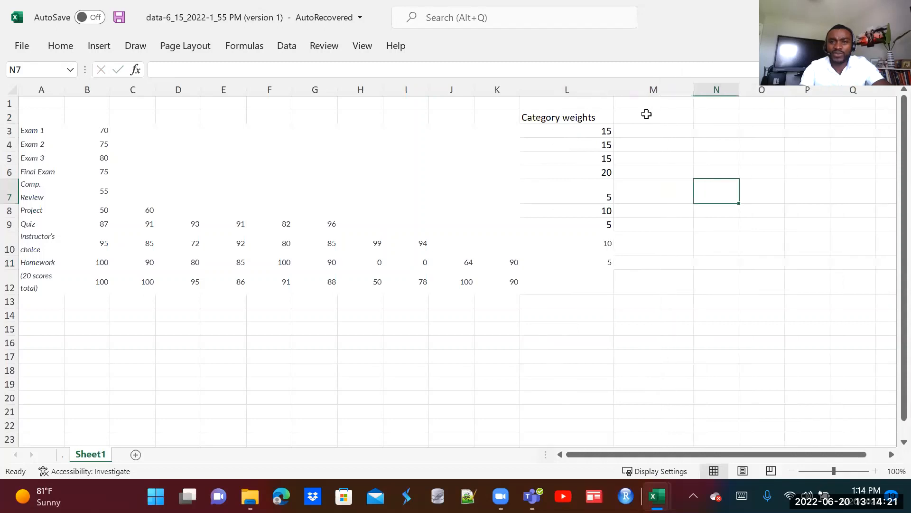
pyautogui.click(648, 117)
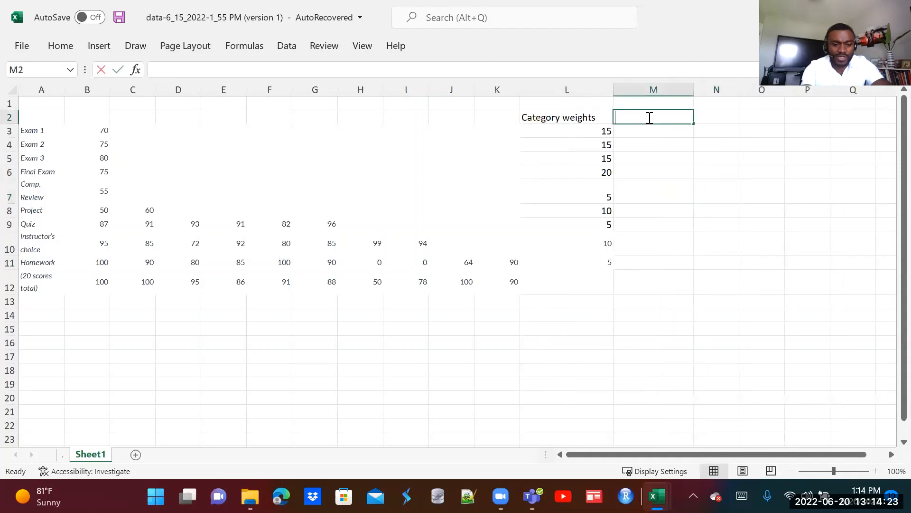
pyautogui.write('Categ')
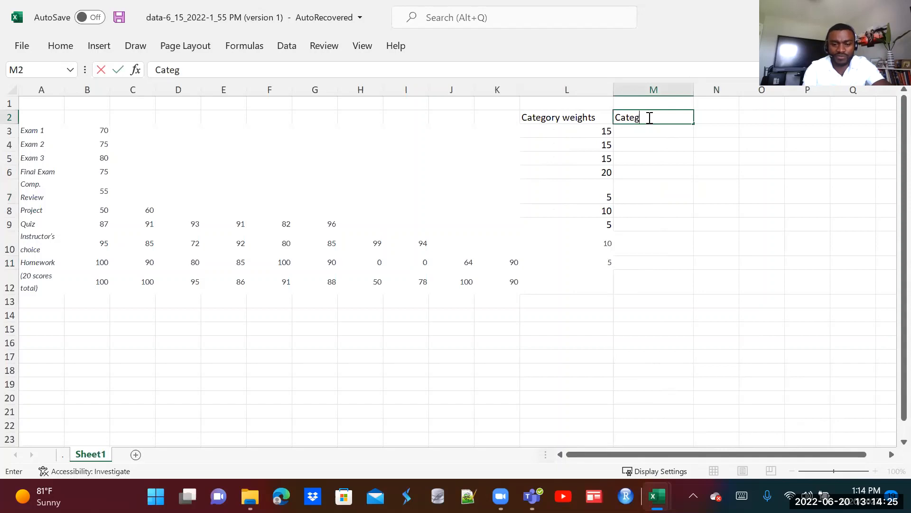
pyautogui.write('ory Avg')
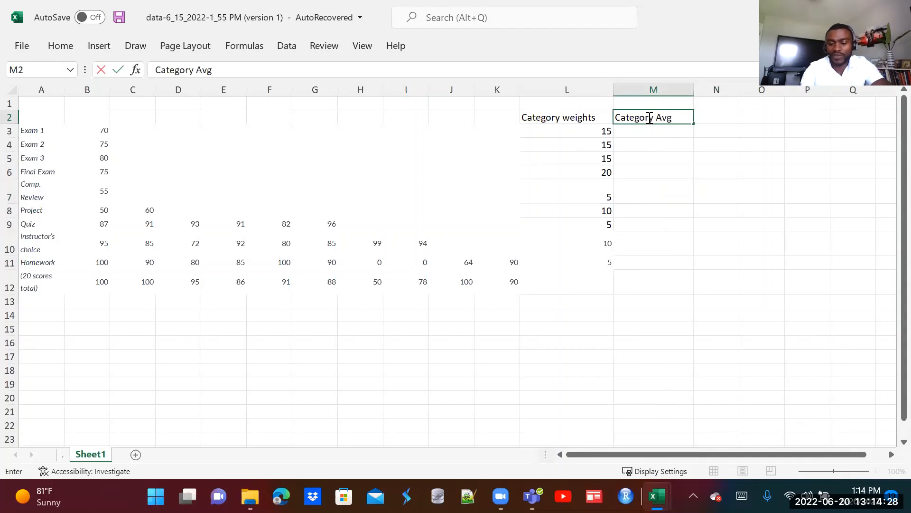
pyautogui.press('Return')
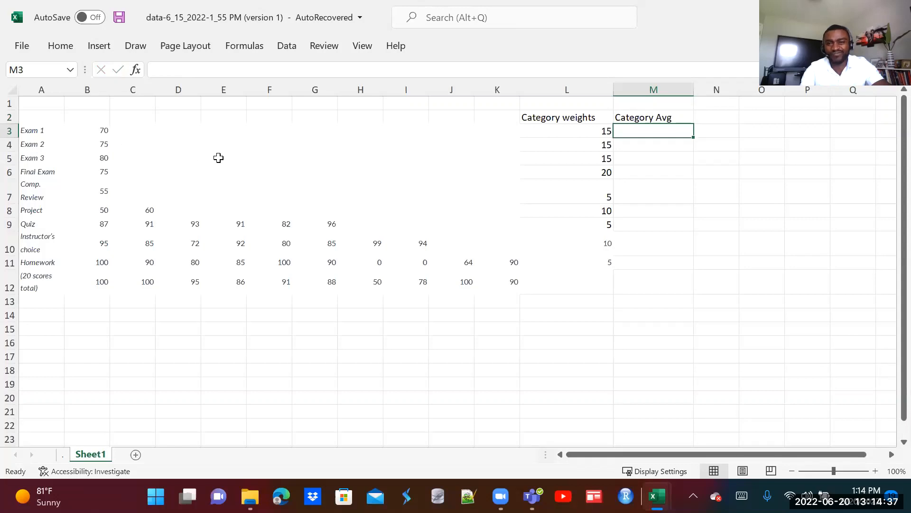
# Step: Enter category averages of 70, 75 and 80 for Exam 1, Exam 2 and Exam 3 in cells M3 to M5
pyautogui.write('=')
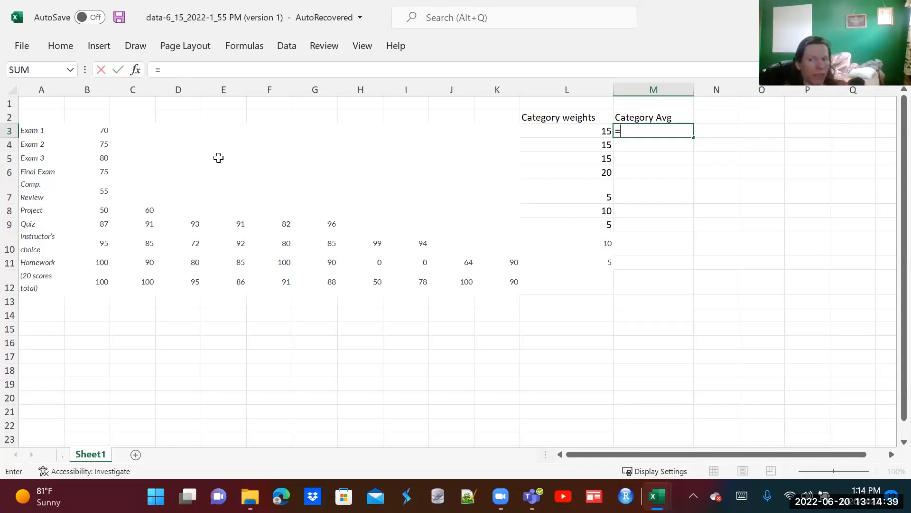
pyautogui.press('BackSpace')
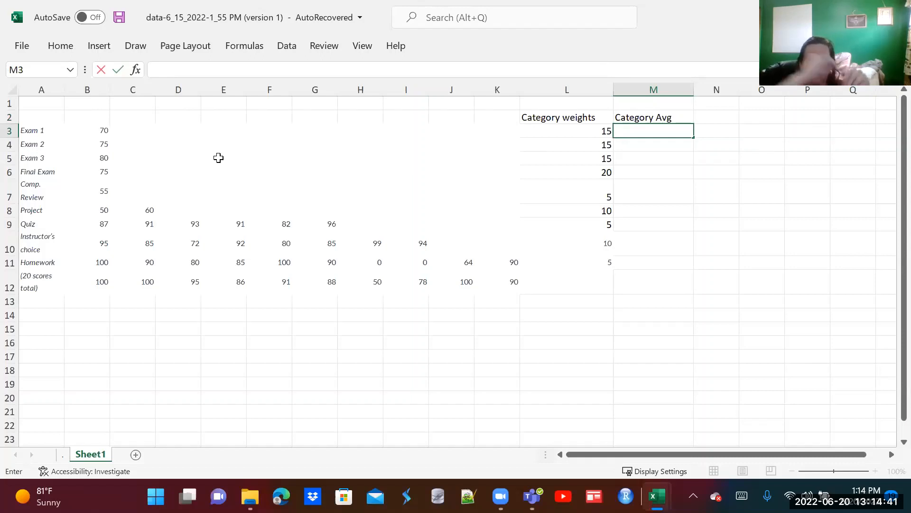
pyautogui.write('7')
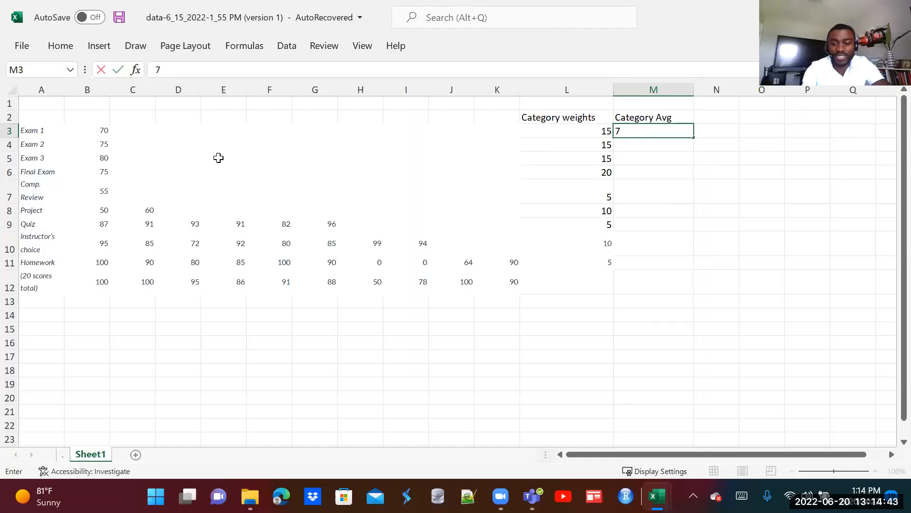
pyautogui.write('0')
pyautogui.press('Return')
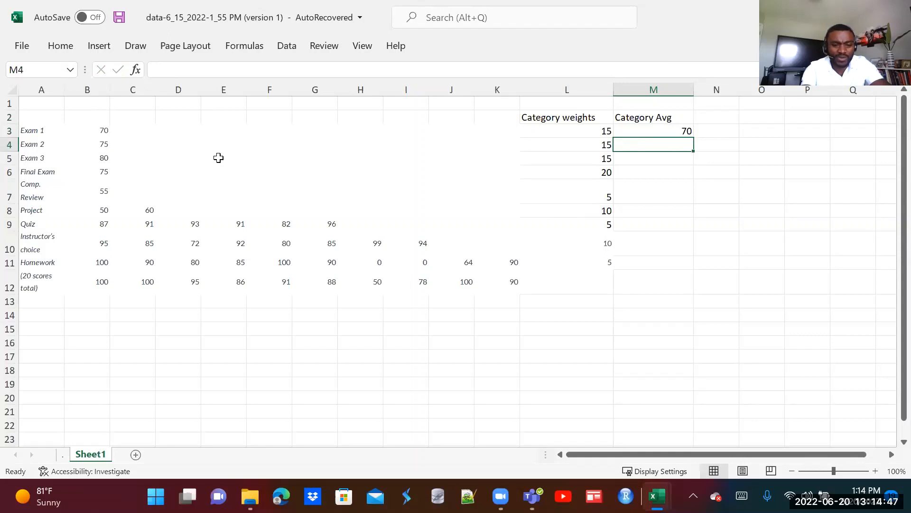
pyautogui.write('75')
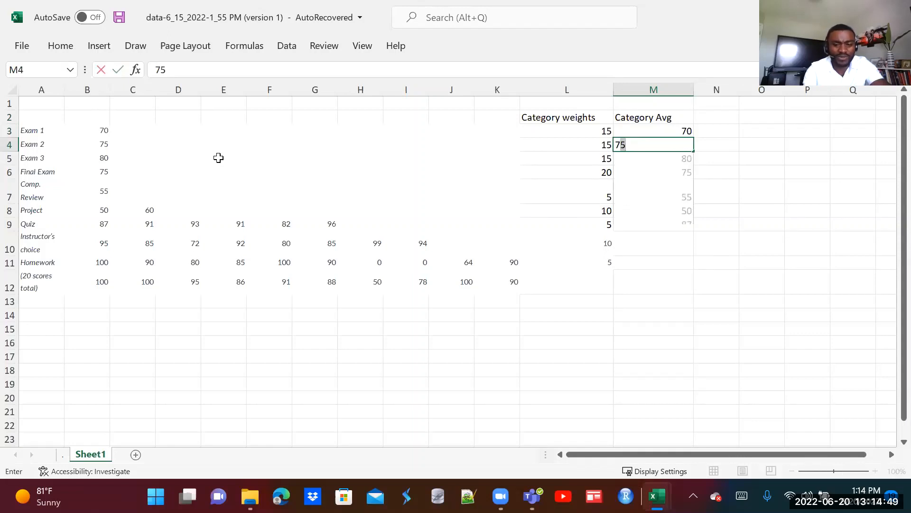
pyautogui.press('Return')
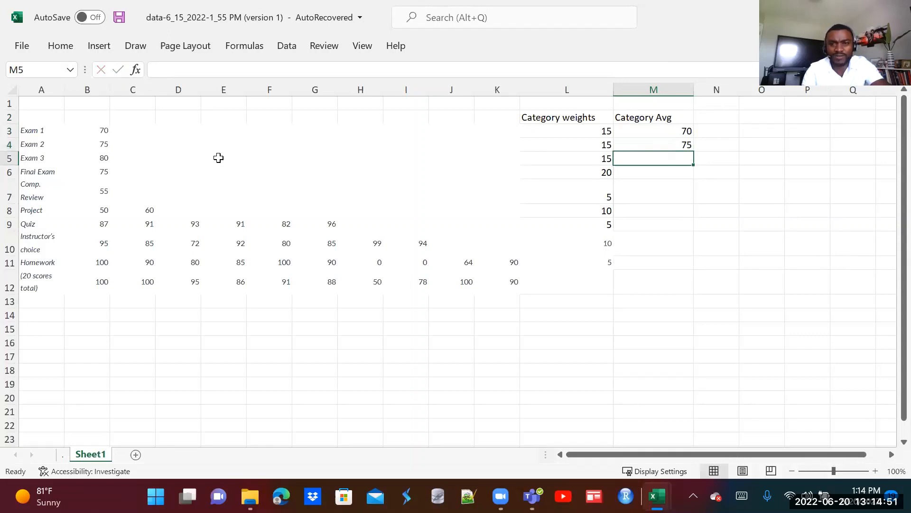
pyautogui.write('8')
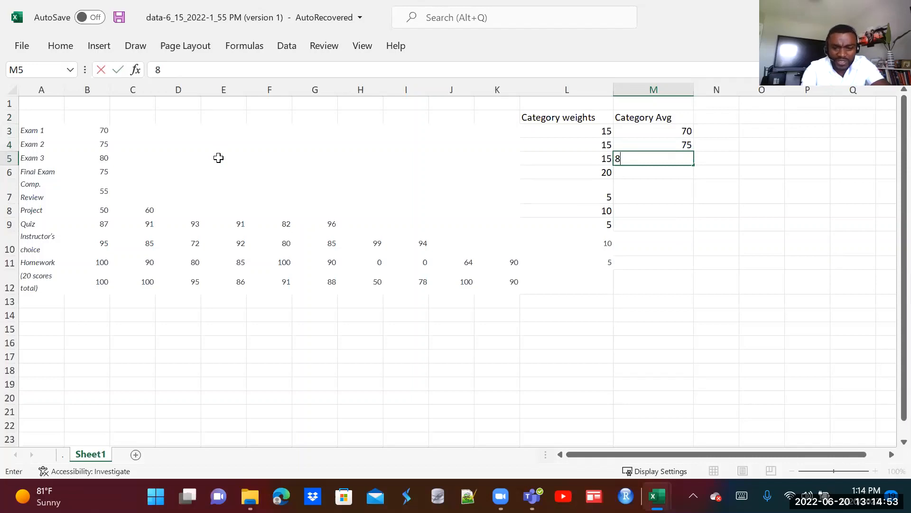
pyautogui.write('0')
pyautogui.press('Return')
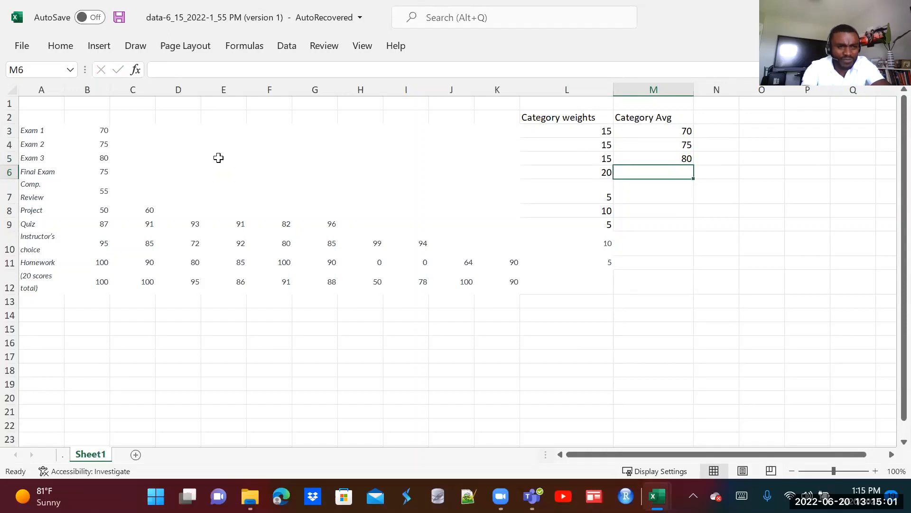
# Step: Enter category averages of 75 for Final Exam and 55 for Comp. Review in cells M6 and M7
pyautogui.write('75')
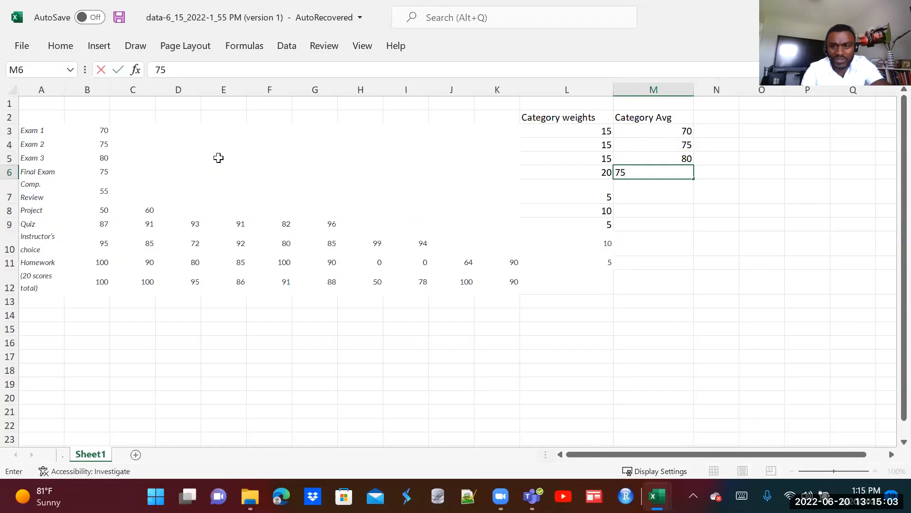
pyautogui.press('Return')
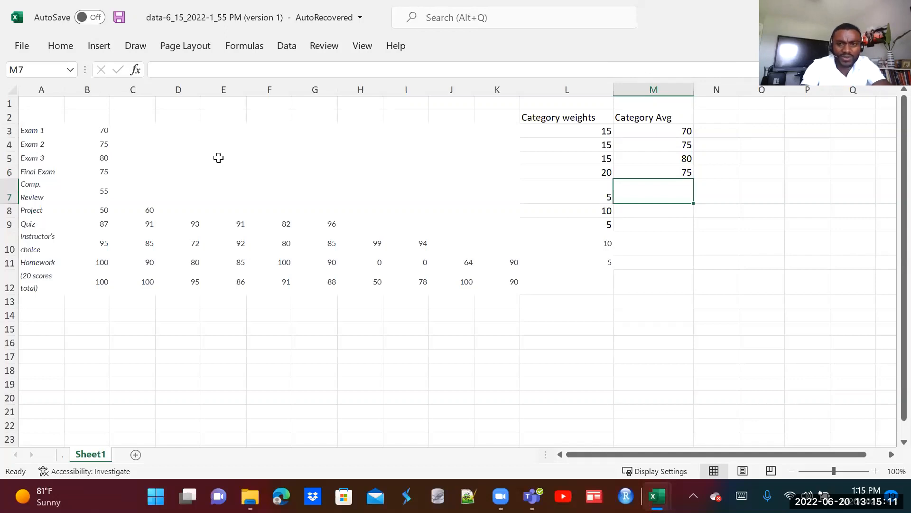
pyautogui.write('55')
pyautogui.press('Return')
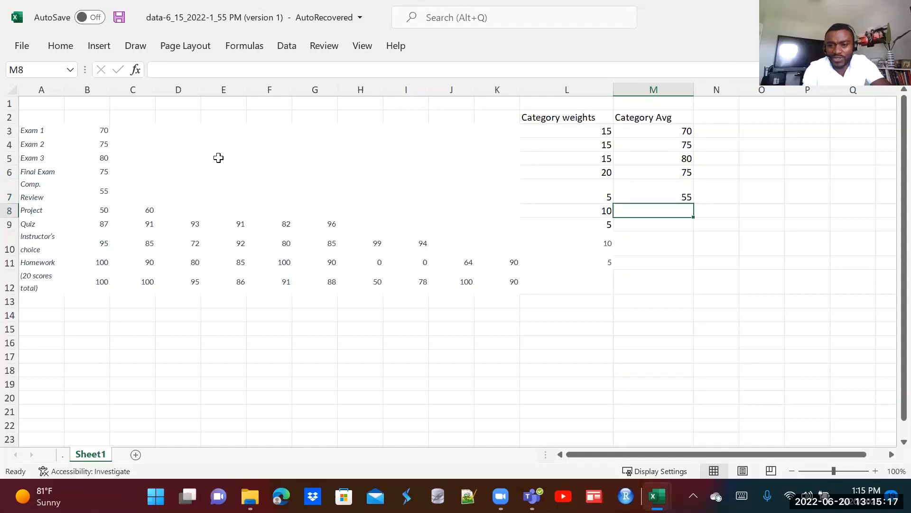
# Step: Calculate the Project category average in cell M8 with the formula =average(B8:C8)
pyautogui.write('=av')
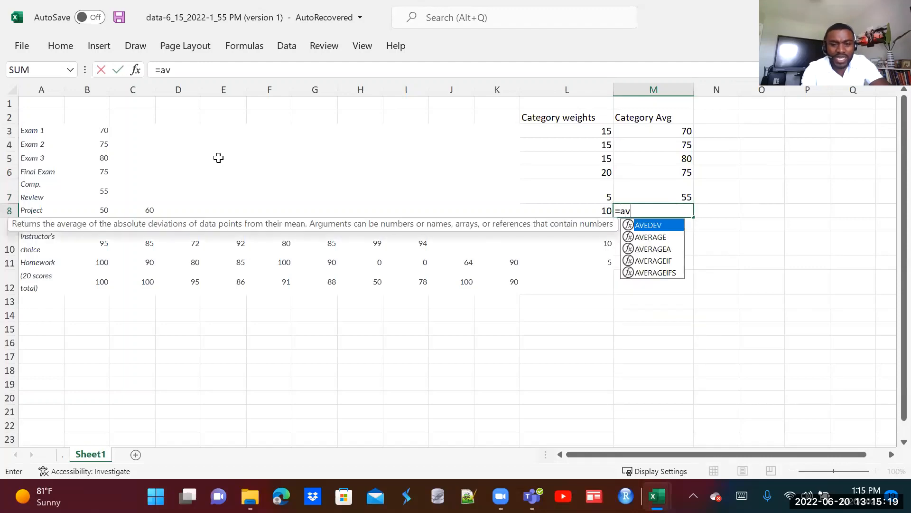
pyautogui.write('g(')
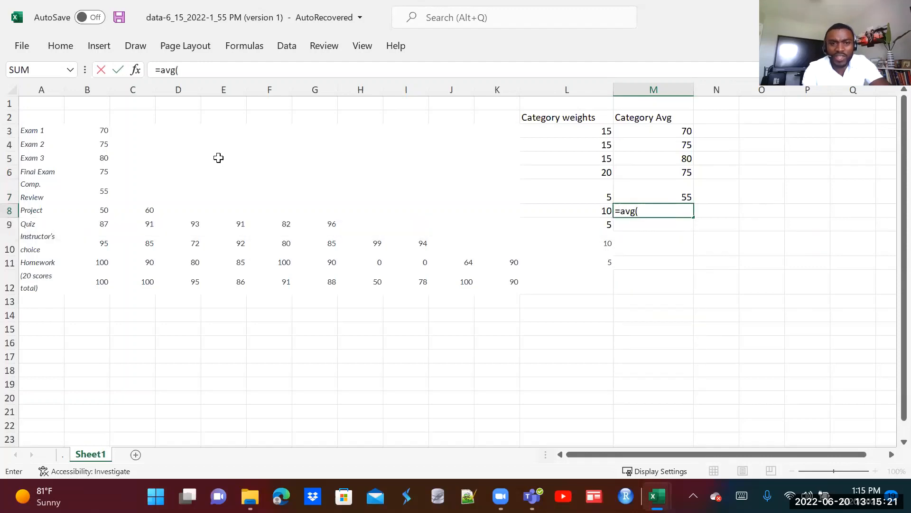
pyautogui.press('BackSpace')
pyautogui.press('BackSpace')
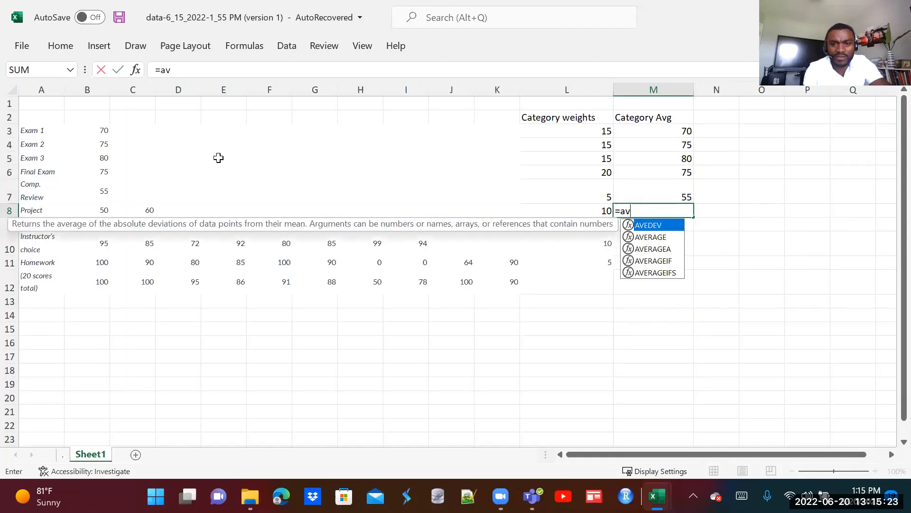
pyautogui.write('er')
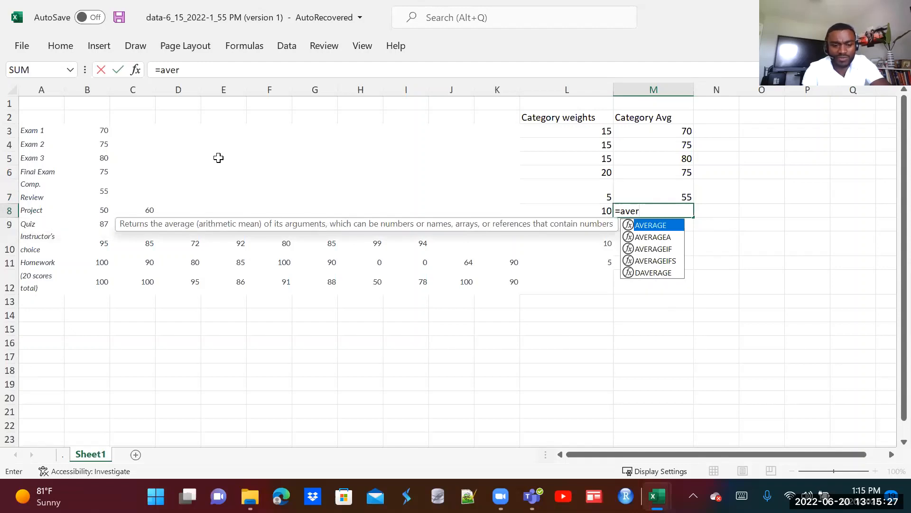
pyautogui.write('age')
pyautogui.write('(')
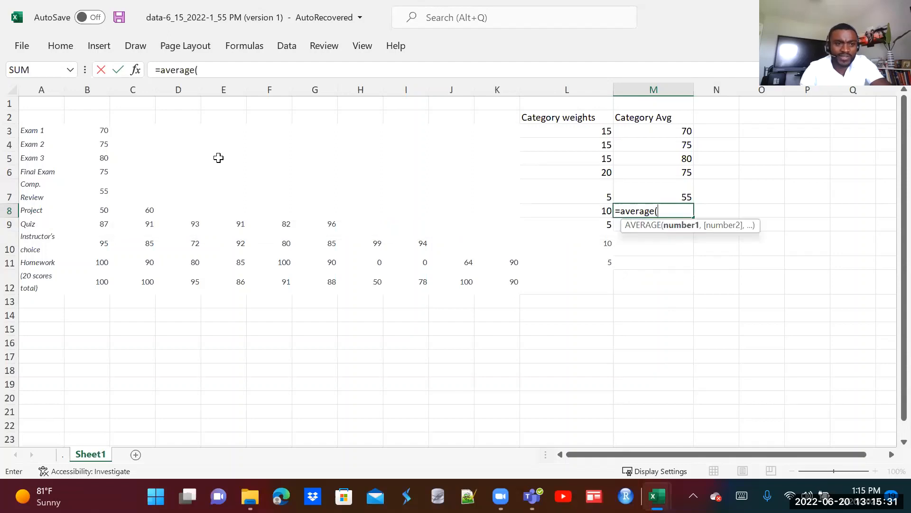
pyautogui.click(105, 211)
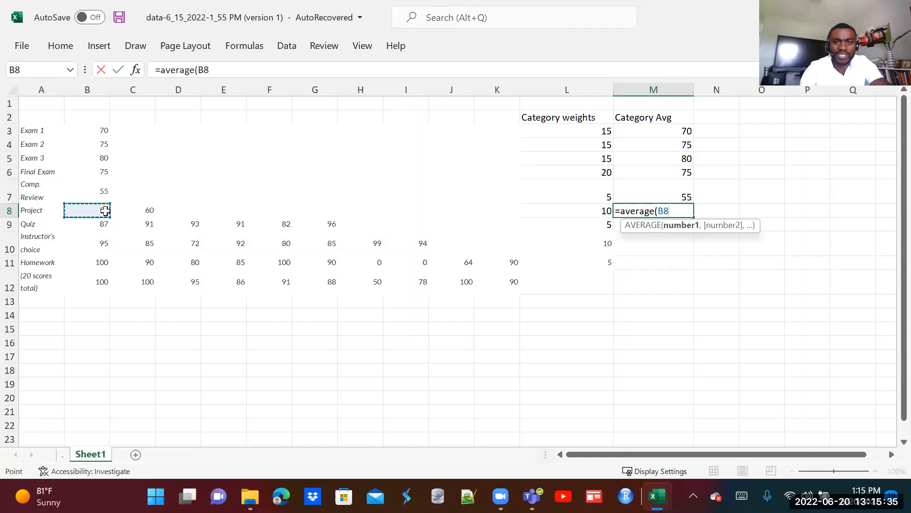
pyautogui.press('F8')
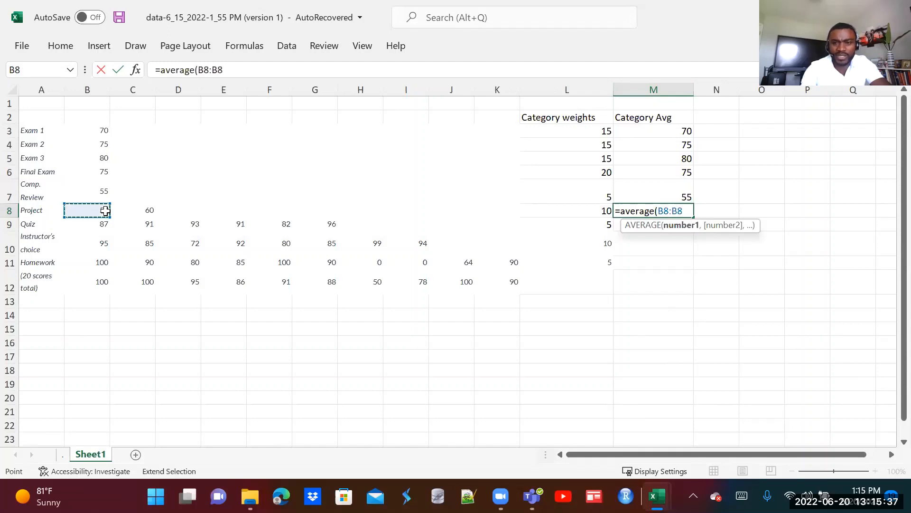
pyautogui.press('BackSpace')
pyautogui.press('BackSpace')
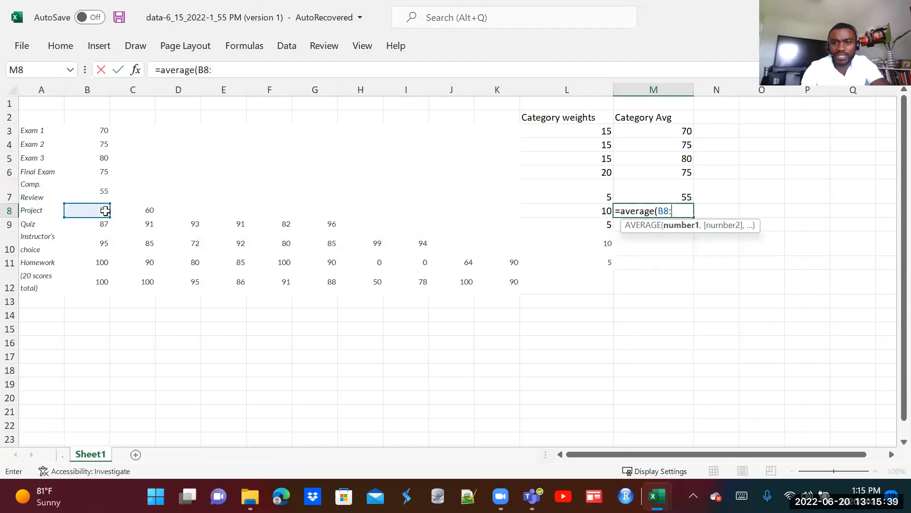
pyautogui.click(150, 213)
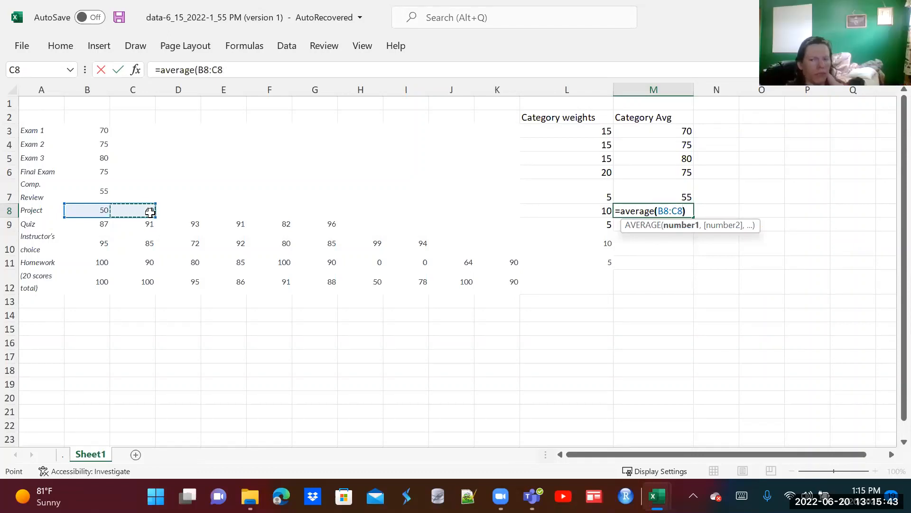
pyautogui.write(')')
pyautogui.press('Return')
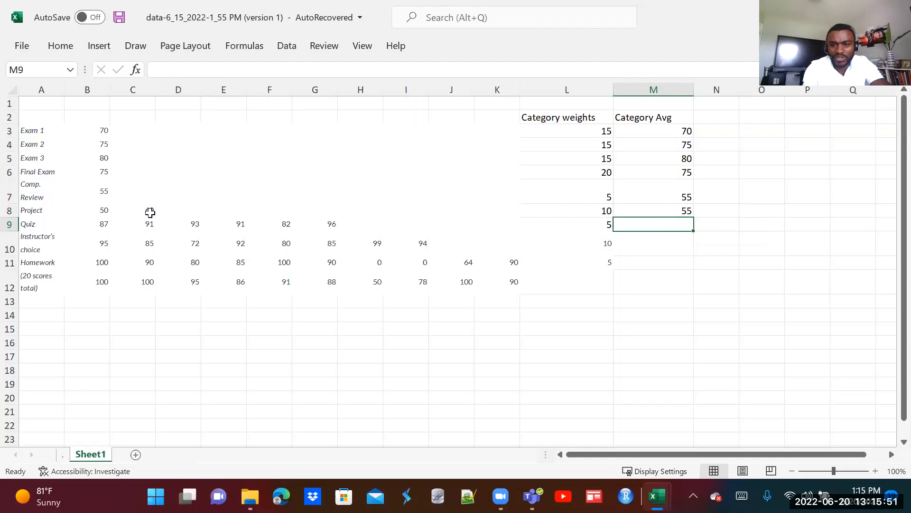
# Step: Calculate the Quiz category average in cell M9 with the formula =average(B9:G9)
pyautogui.write('=av')
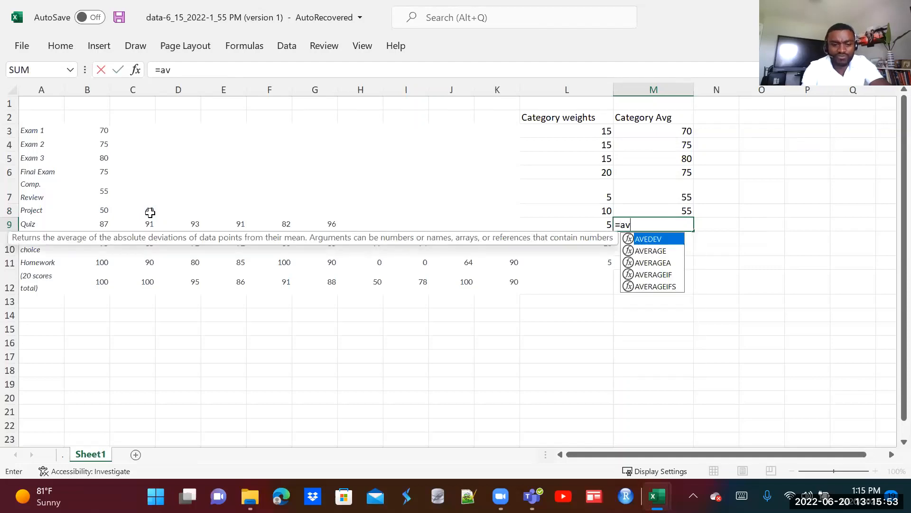
pyautogui.write('erage(')
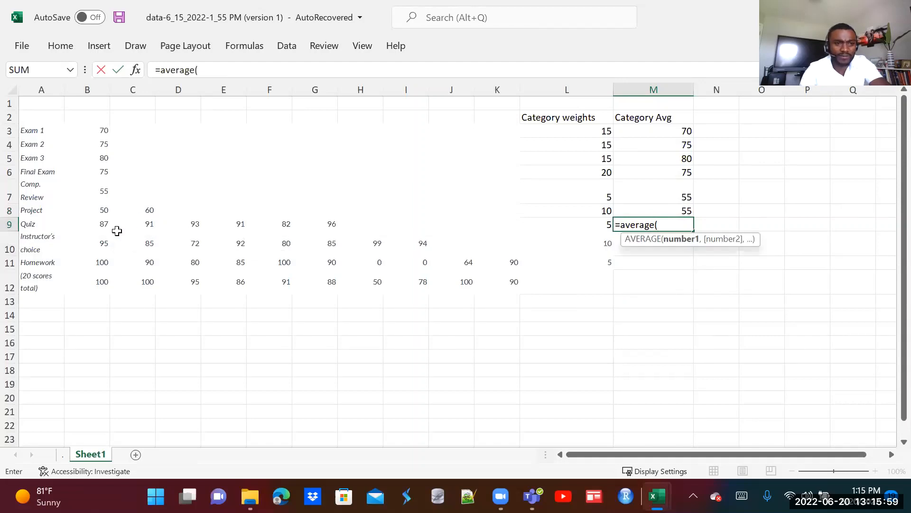
pyautogui.click(105, 223)
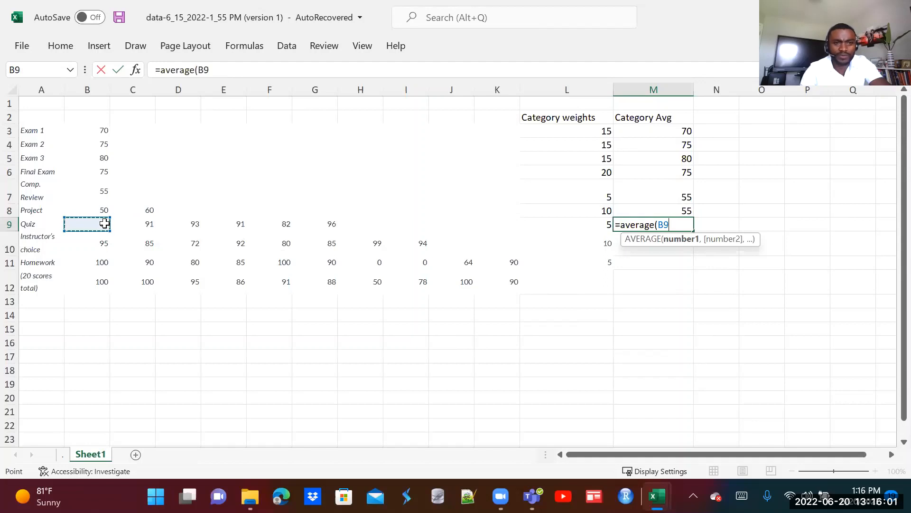
pyautogui.write(':B')
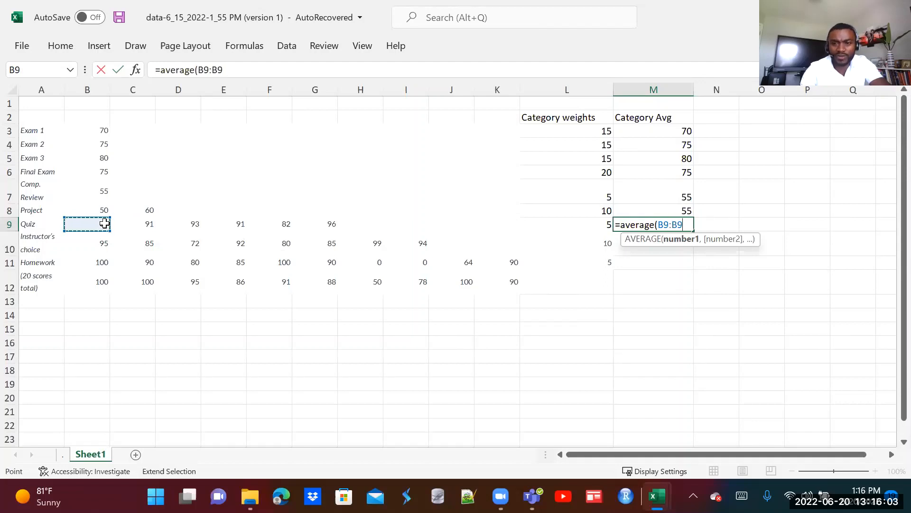
pyautogui.press('BackSpace')
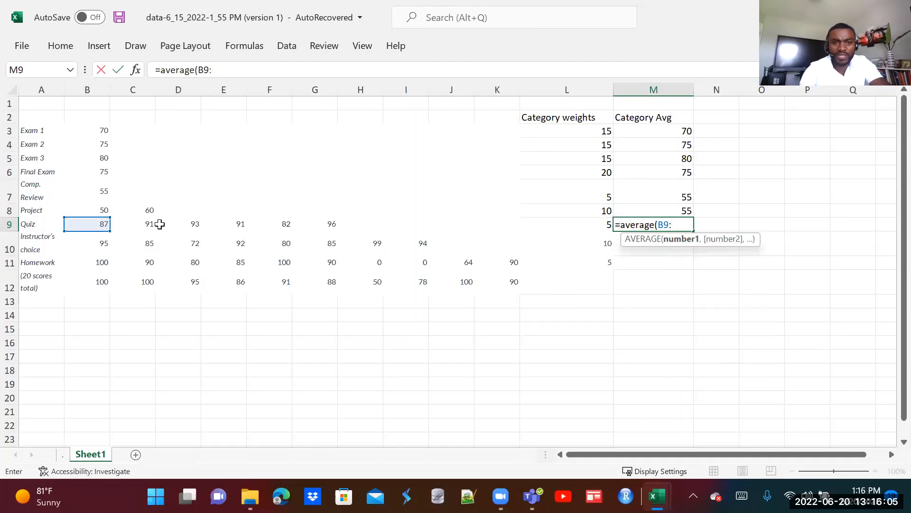
pyautogui.click(331, 223)
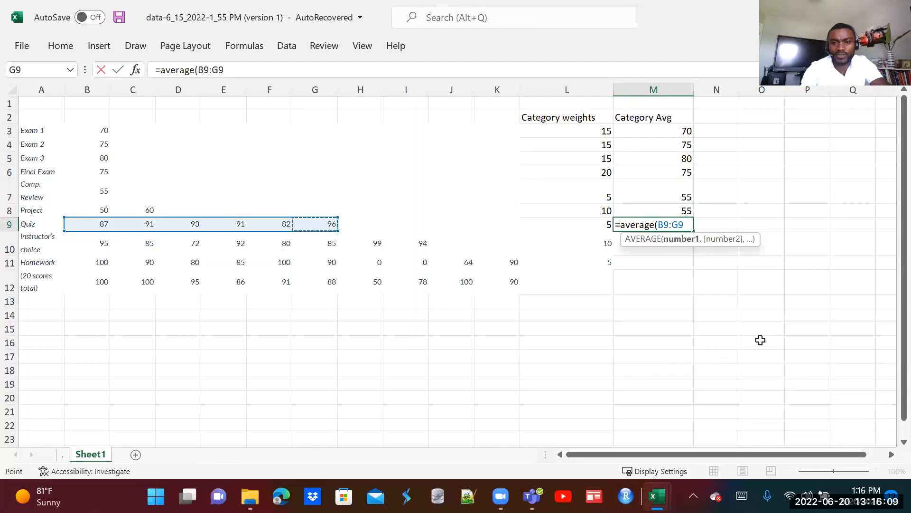
pyautogui.write(')')
pyautogui.press('Return')
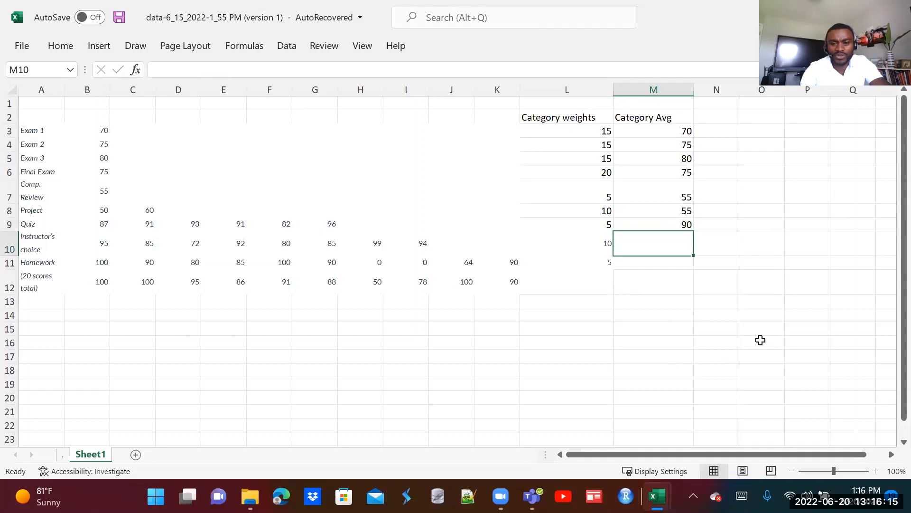
# Step: Calculate the Instructor's choice category average in cell M10 with the formula =average(B10:I10)
pyautogui.write('=av')
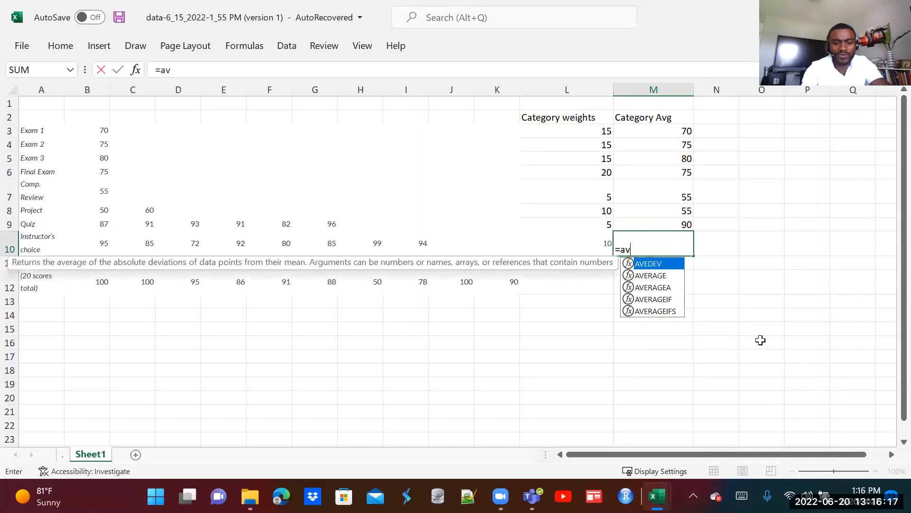
pyautogui.write('erage(')
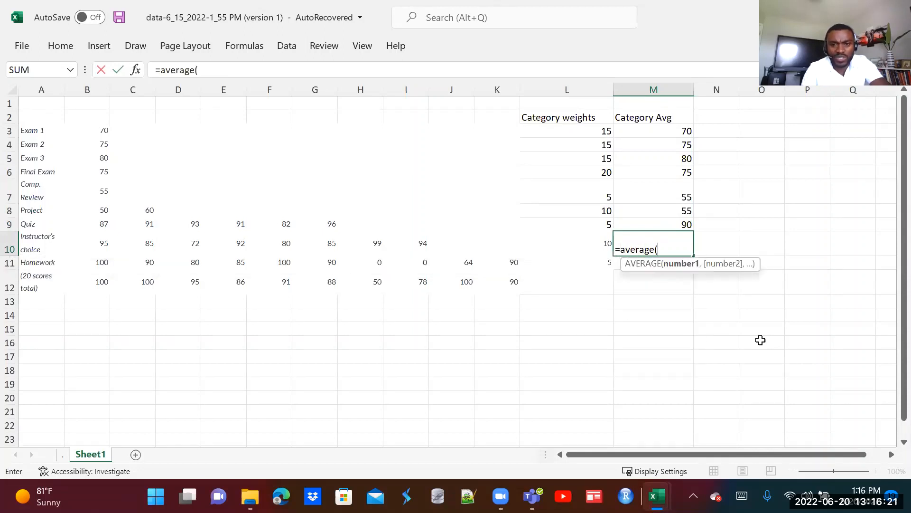
pyautogui.click(102, 243)
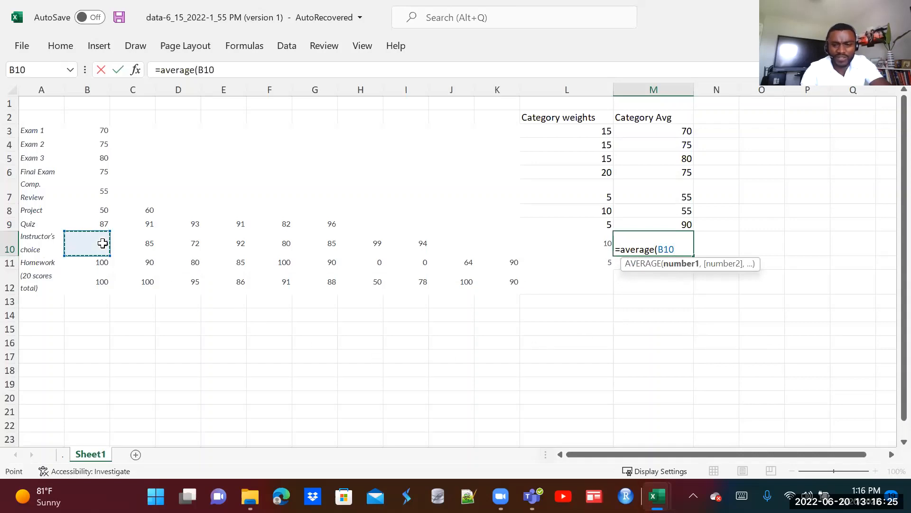
pyautogui.press('F8')
pyautogui.press('BackSpace')
pyautogui.press('BackSpace')
pyautogui.press('BackSpace')
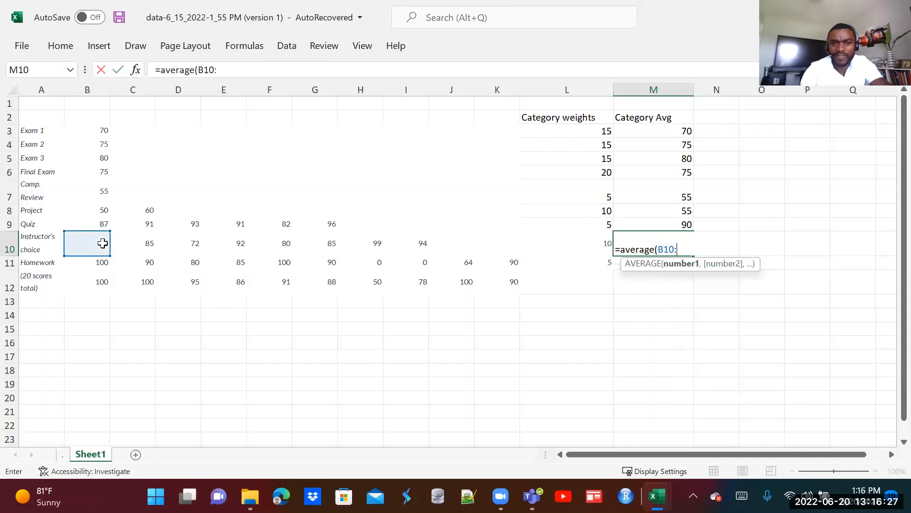
pyautogui.click(424, 243)
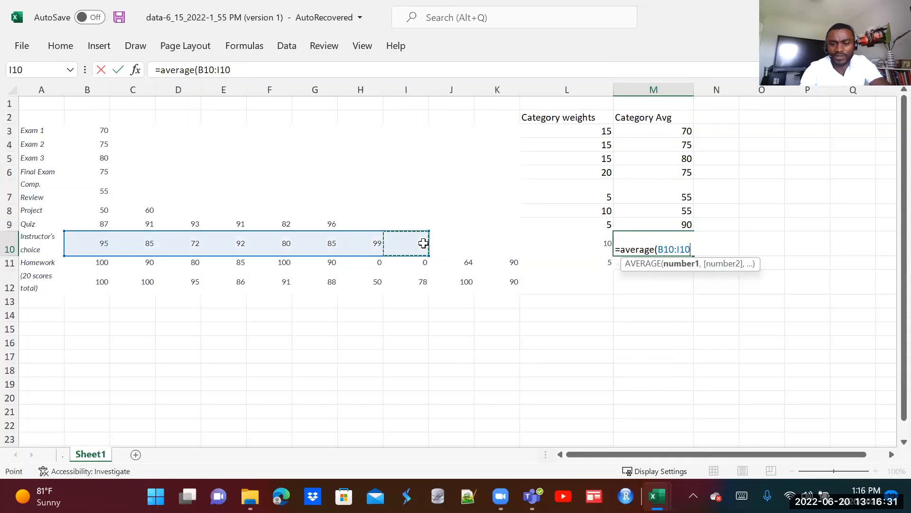
pyautogui.write(')')
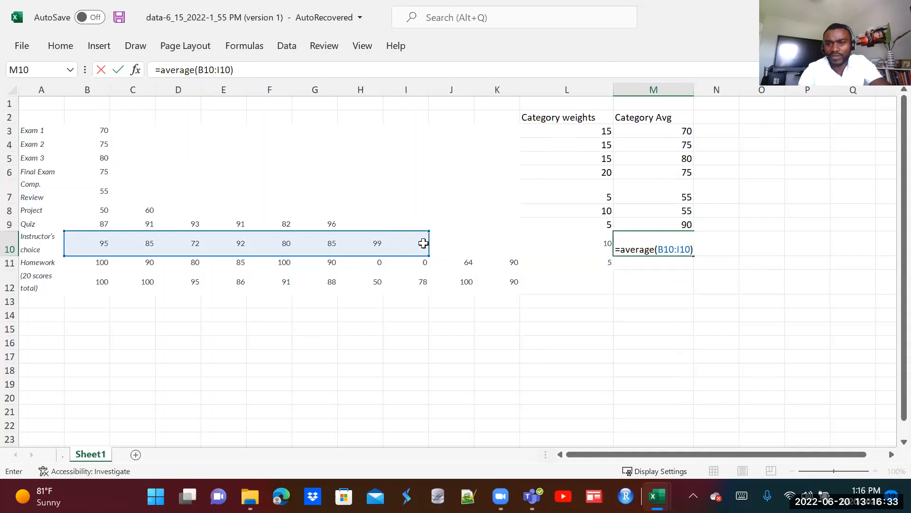
pyautogui.press('Return')
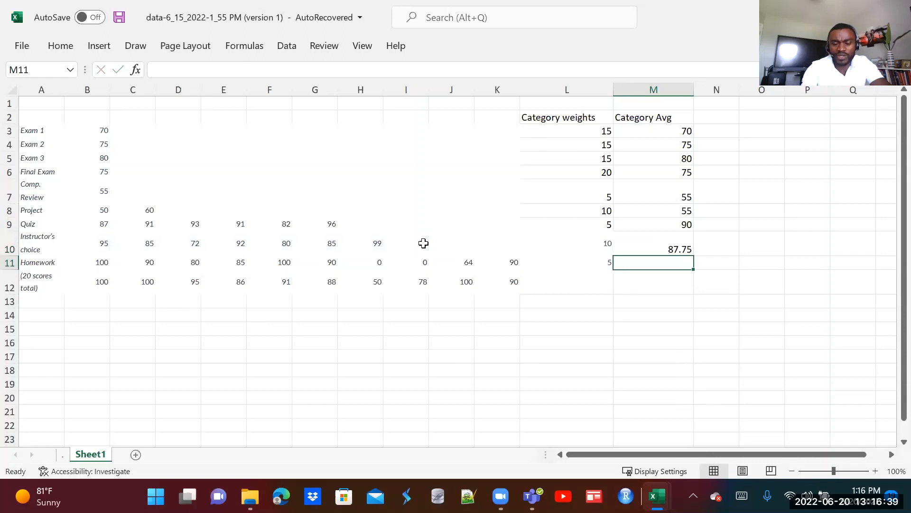
# Step: Calculate the Homework average over both score rows in cell M11 with the formula =average(B11:K12)
pyautogui.write('=ave')
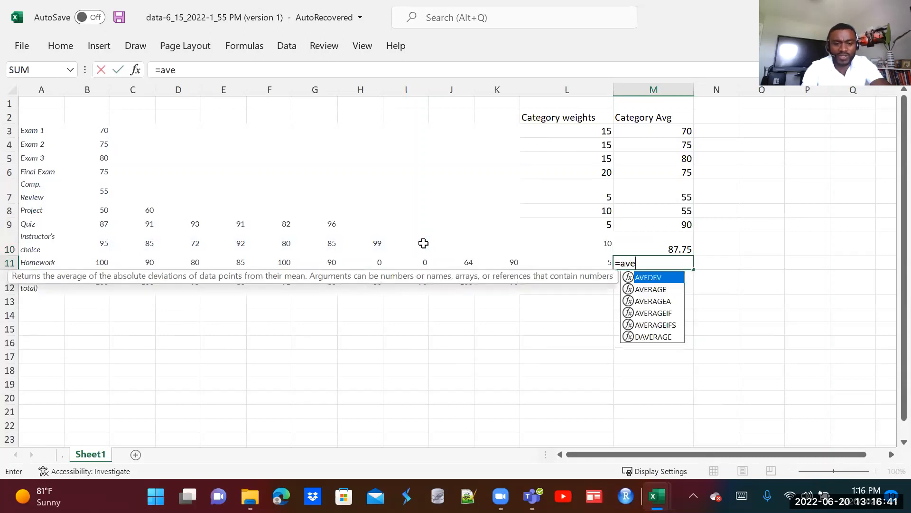
pyautogui.write('rage(')
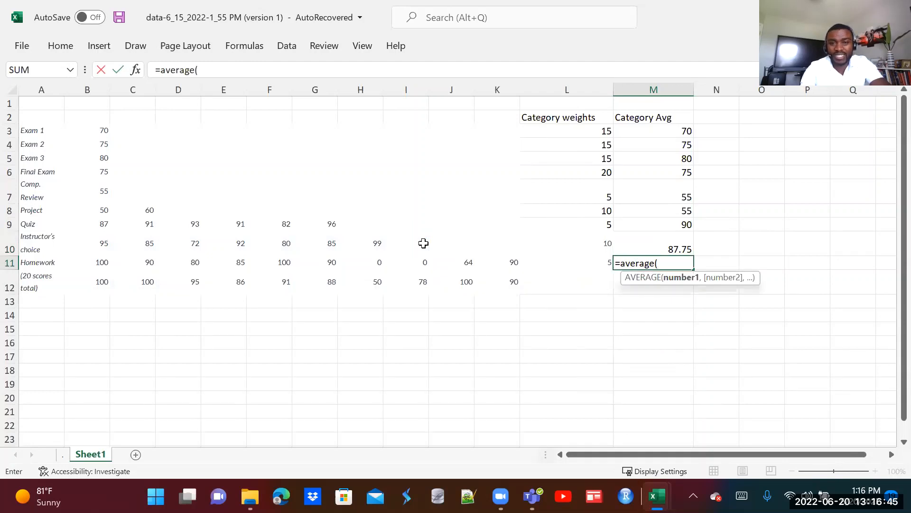
pyautogui.click(101, 263)
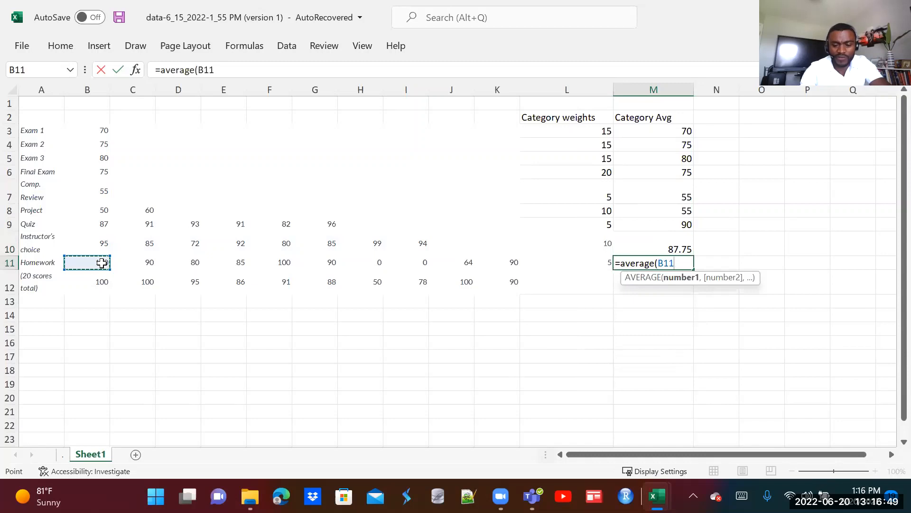
pyautogui.write(':')
pyautogui.press('BackSpace')
pyautogui.press('BackSpace')
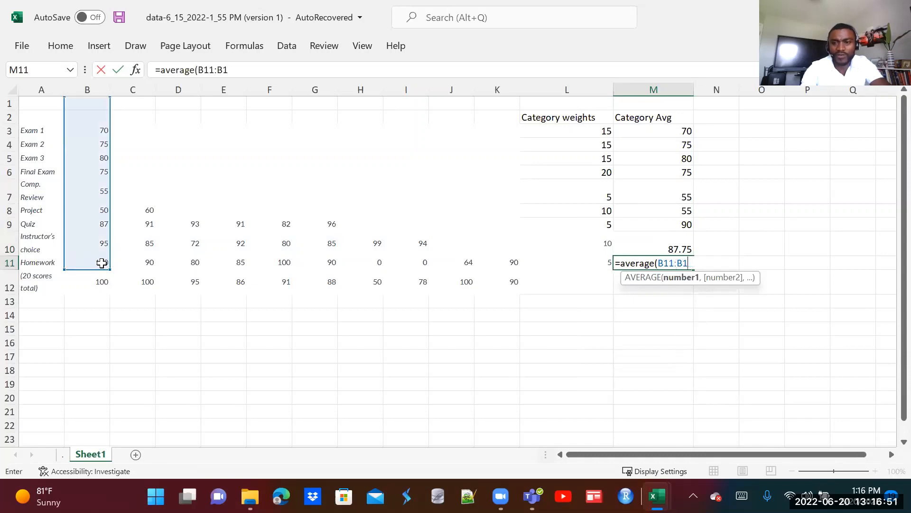
pyautogui.press('BackSpace')
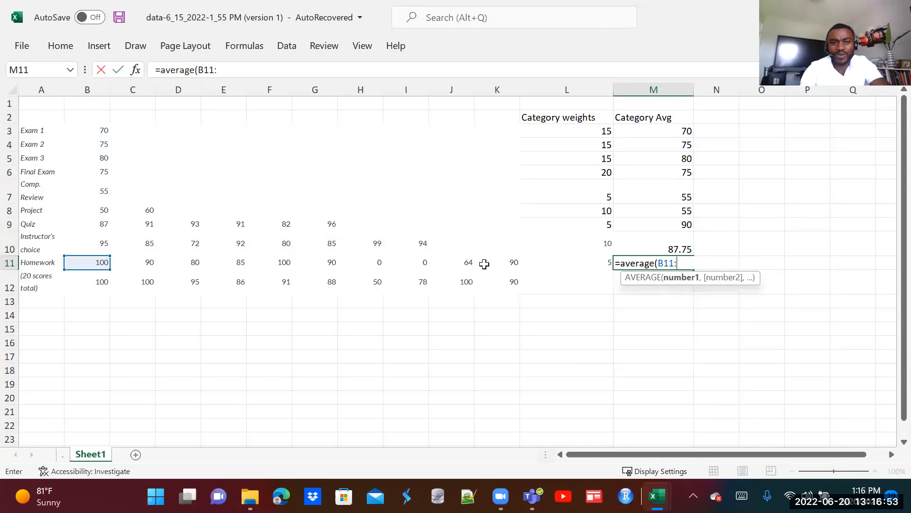
pyautogui.click(511, 282)
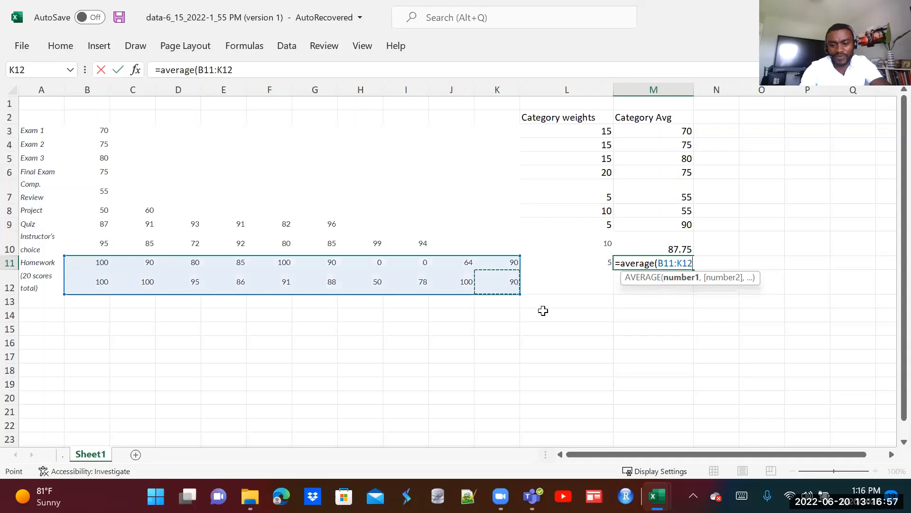
pyautogui.write(')')
pyautogui.press('Return')
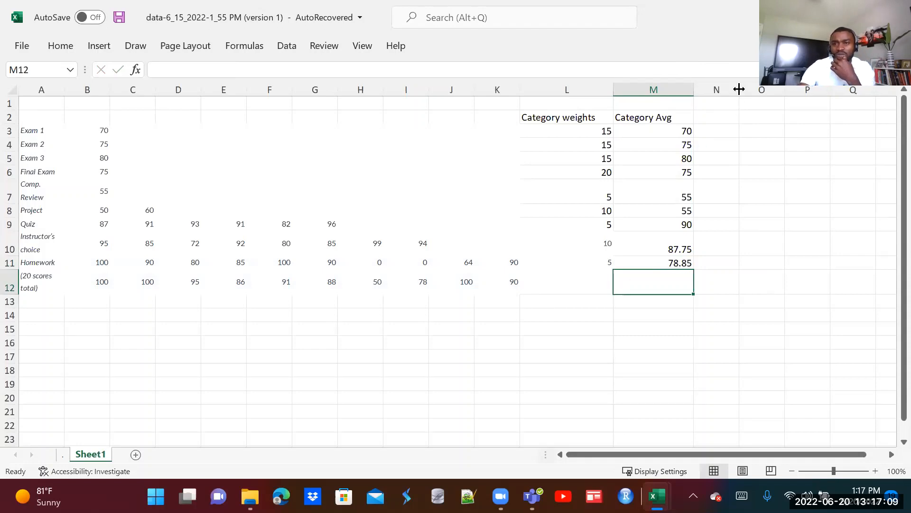
# Step: Widen column N and enter the heading "Category weightx" in cell N2
pyautogui.moveTo(739, 89); pyautogui.dragTo(777, 89)
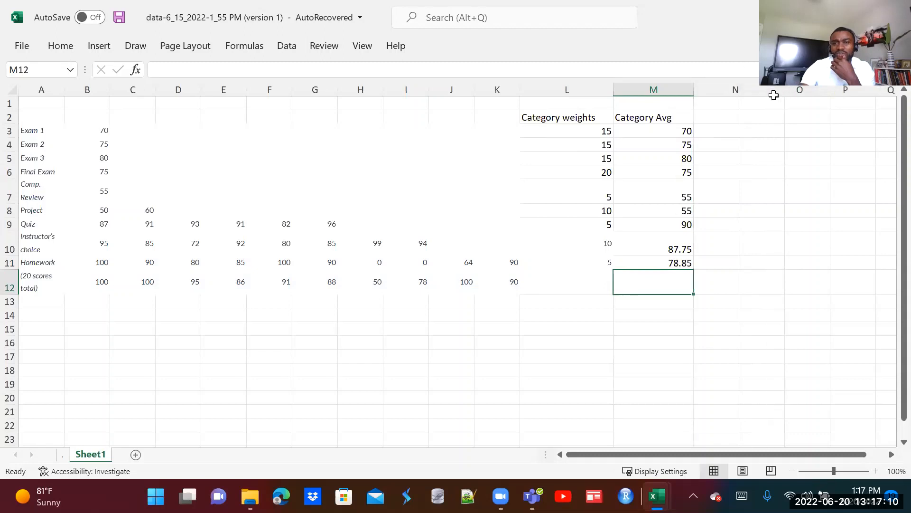
pyautogui.click(733, 119)
pyautogui.write('Ca')
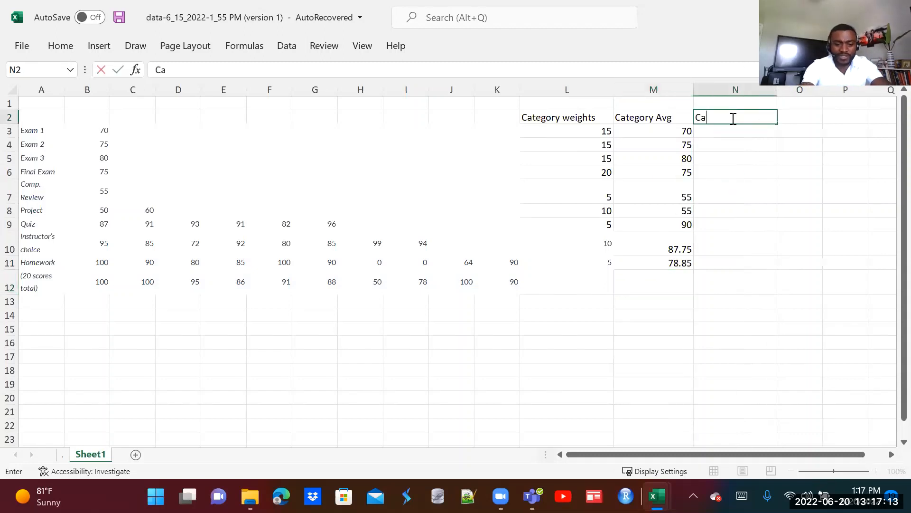
pyautogui.write('t')
pyautogui.press('BackSpace')
pyautogui.write('tegory w')
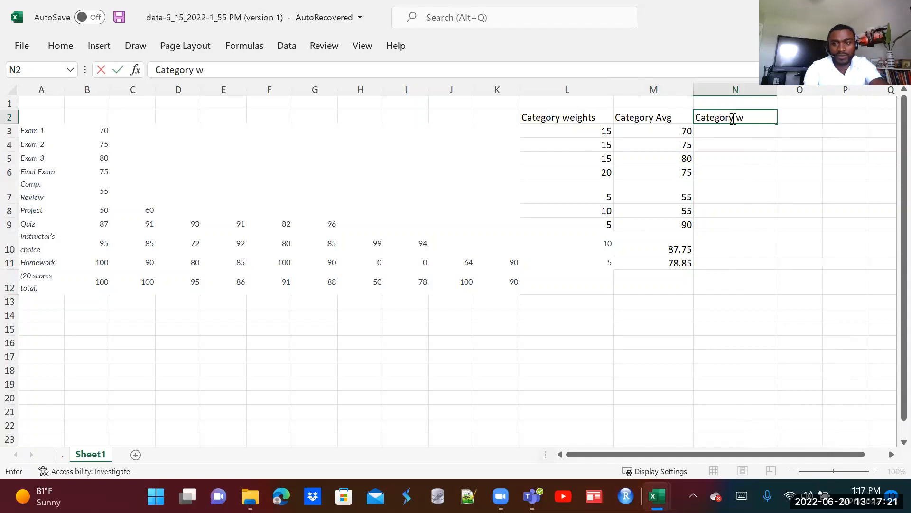
pyautogui.write('eightx')
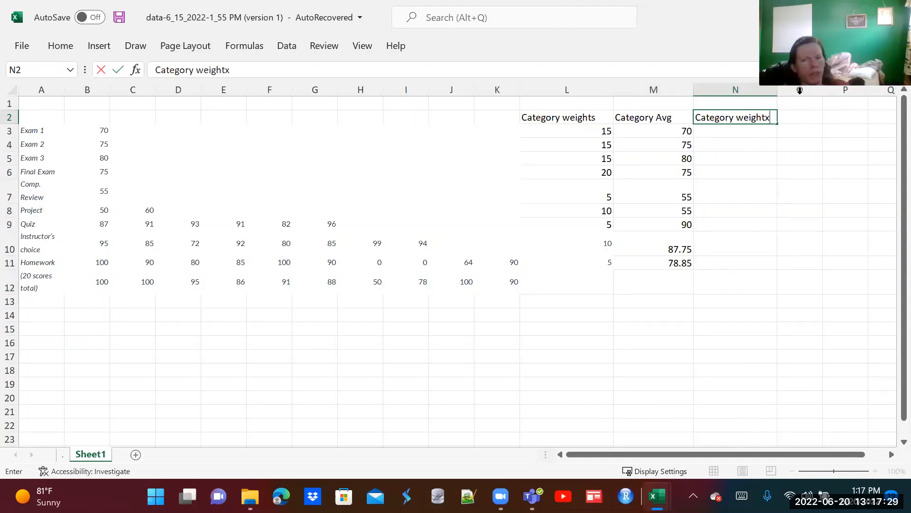
pyautogui.click(802, 173)
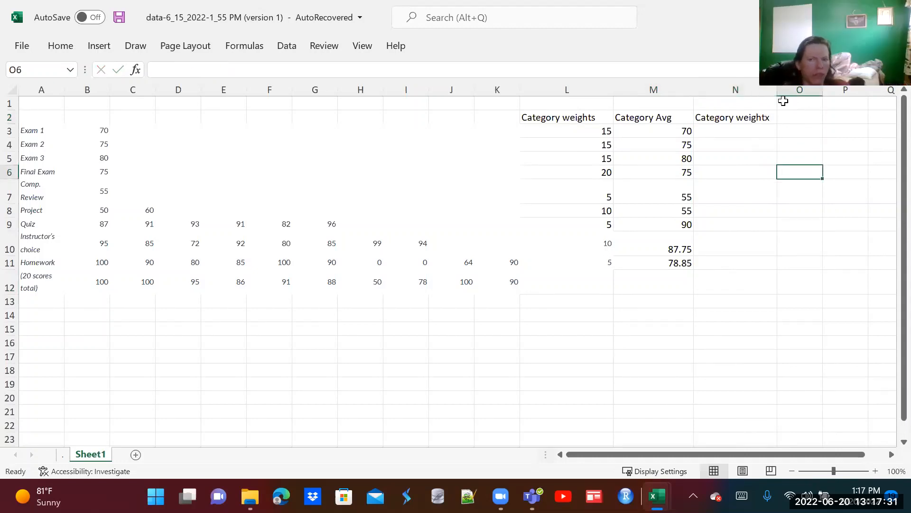
# Step: Widen column N further and change the heading in N2 to "Category weight X Avg"
pyautogui.moveTo(779, 88); pyautogui.dragTo(819, 88)
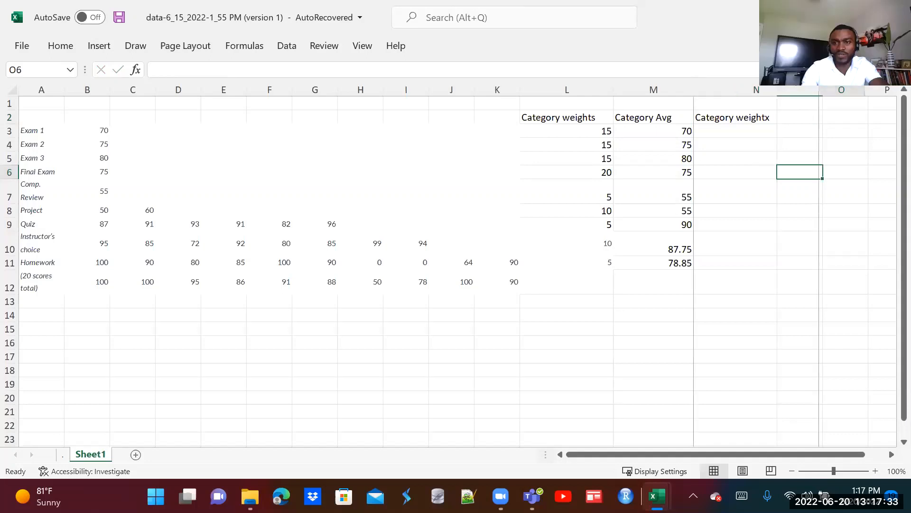
pyautogui.click(782, 116)
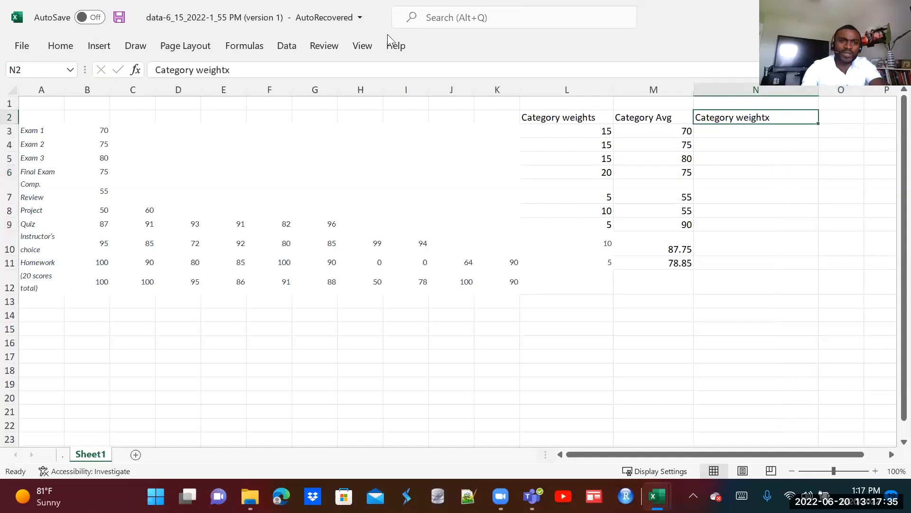
pyautogui.press('F2')
pyautogui.press('BackSpace')
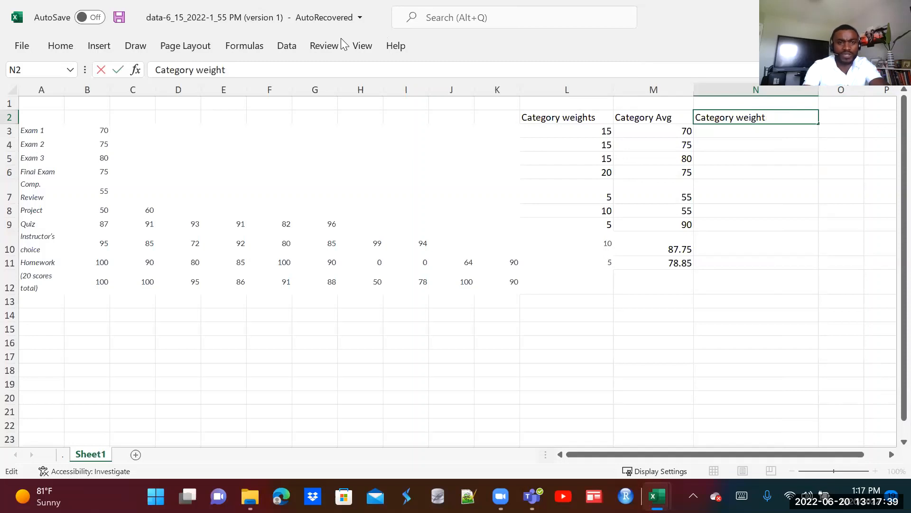
pyautogui.write('X')
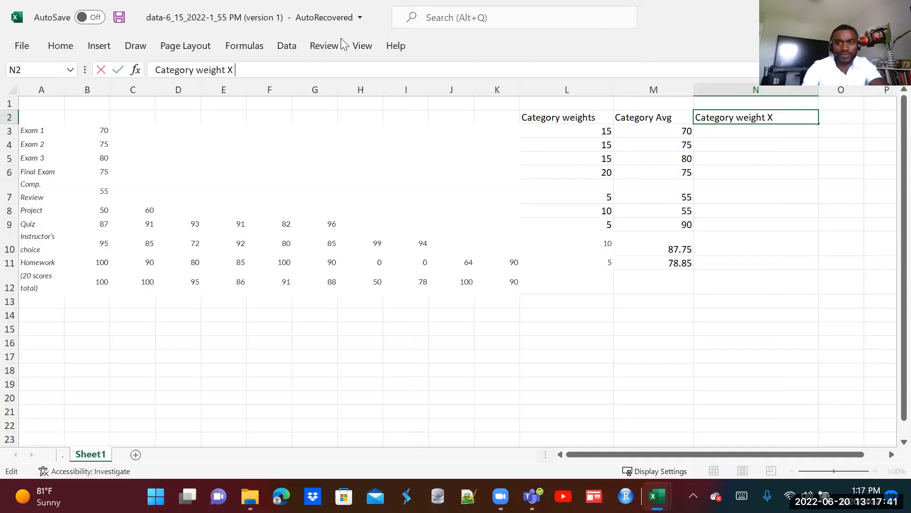
pyautogui.write(' Avg')
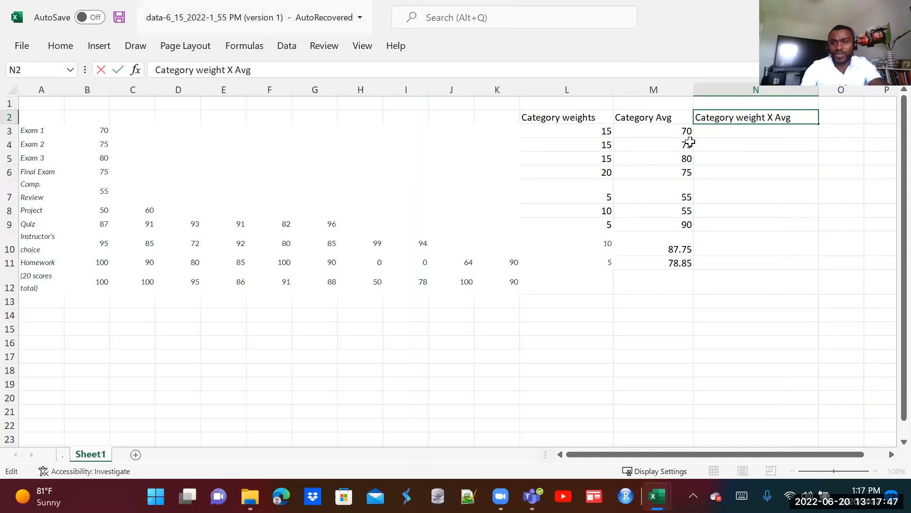
# Step: Calculate Exam 1's weight times average in cell N3 with the formula =L3*M3
pyautogui.click(739, 138)
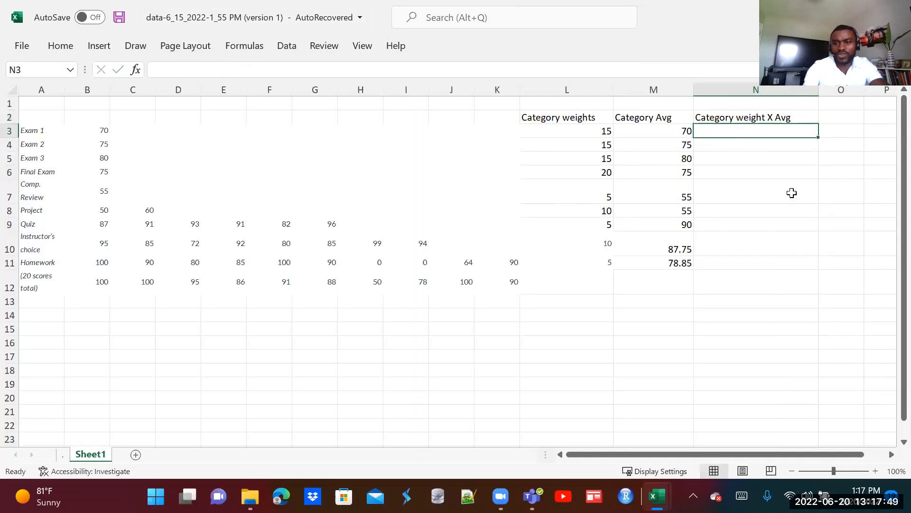
pyautogui.write('=')
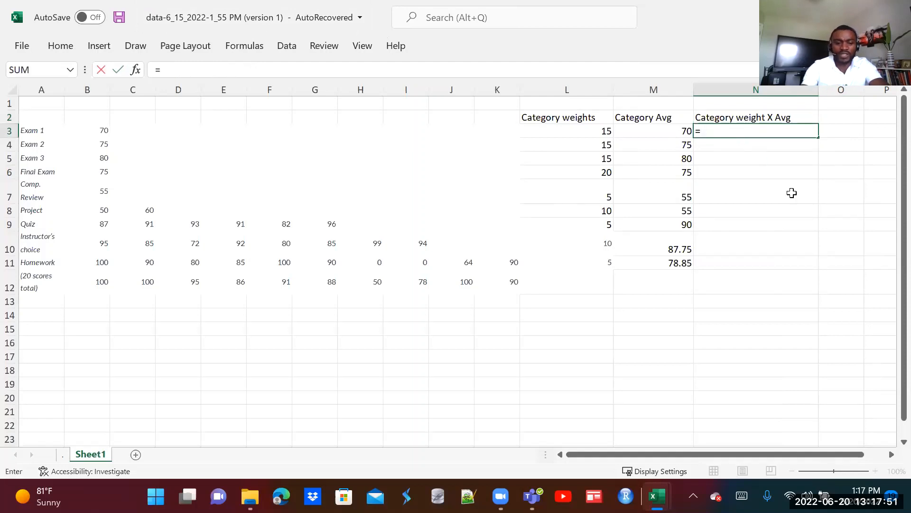
pyautogui.click(604, 128)
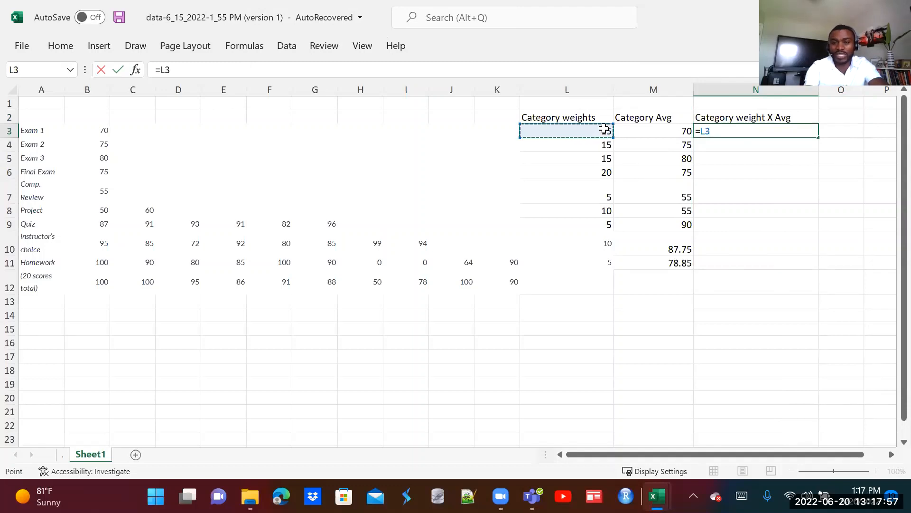
pyautogui.write('*')
pyautogui.click(665, 129)
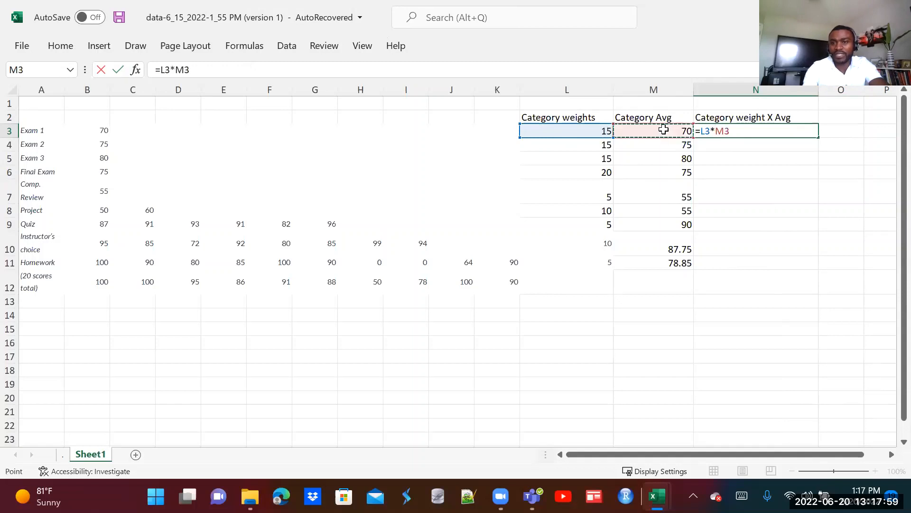
pyautogui.press('Return')
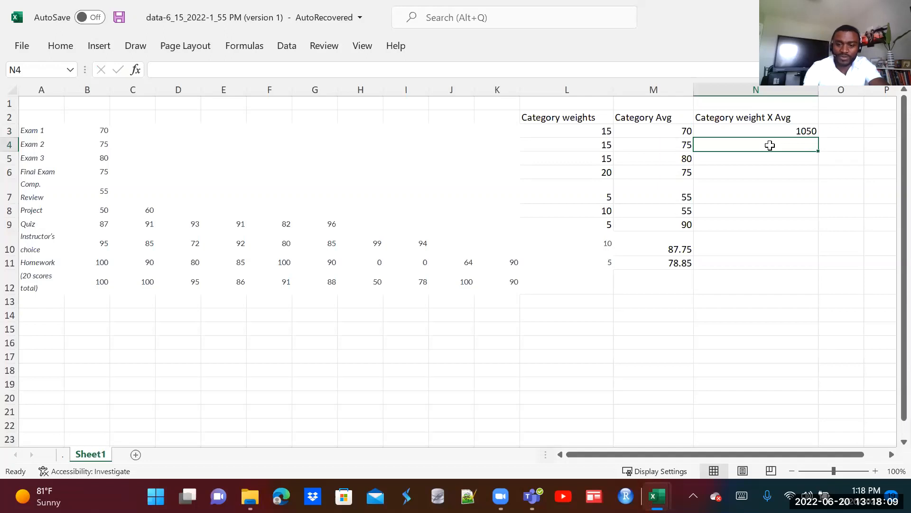
# Step: Calculate Exam 2's weight times average in cell N4 with the formula =L4*M4
pyautogui.write('=')
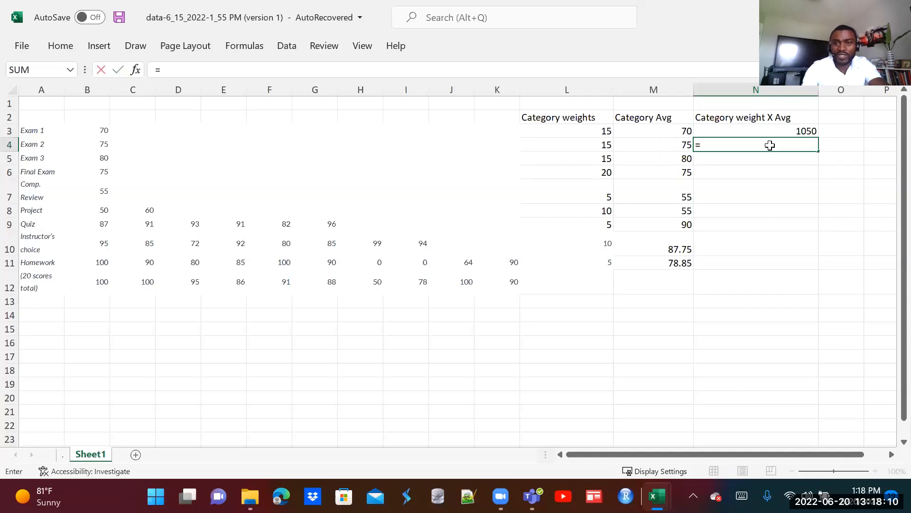
pyautogui.click(607, 145)
pyautogui.write('*')
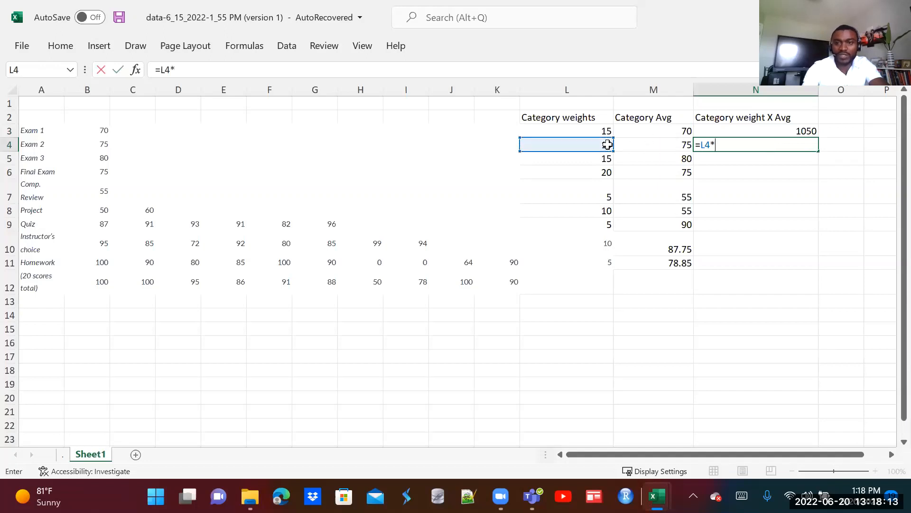
pyautogui.click(665, 145)
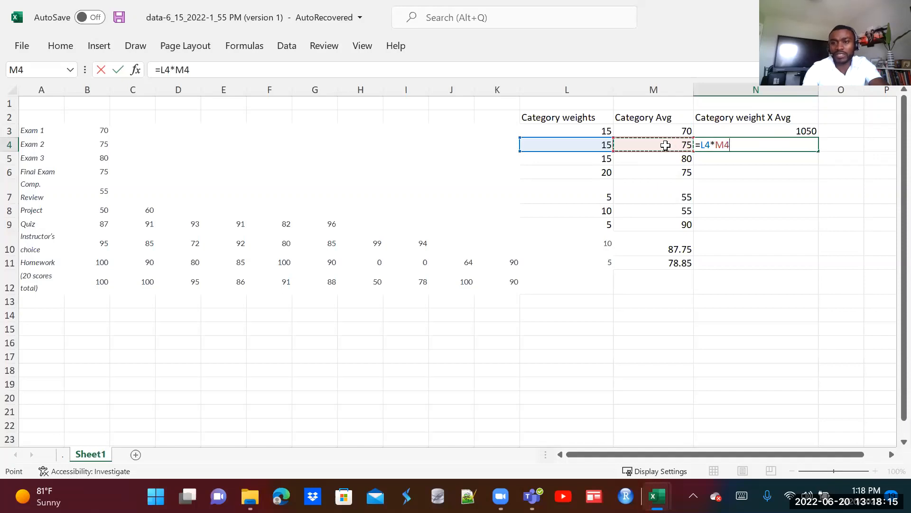
pyautogui.press('Return')
# Step: Fill the N4 formula down column N through row 12 for the remaining categories
pyautogui.click(607, 161)
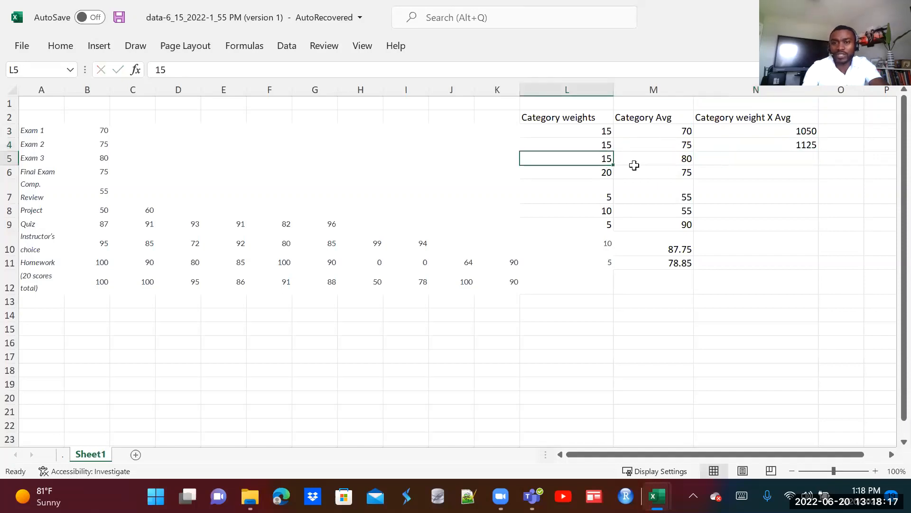
pyautogui.click(804, 146)
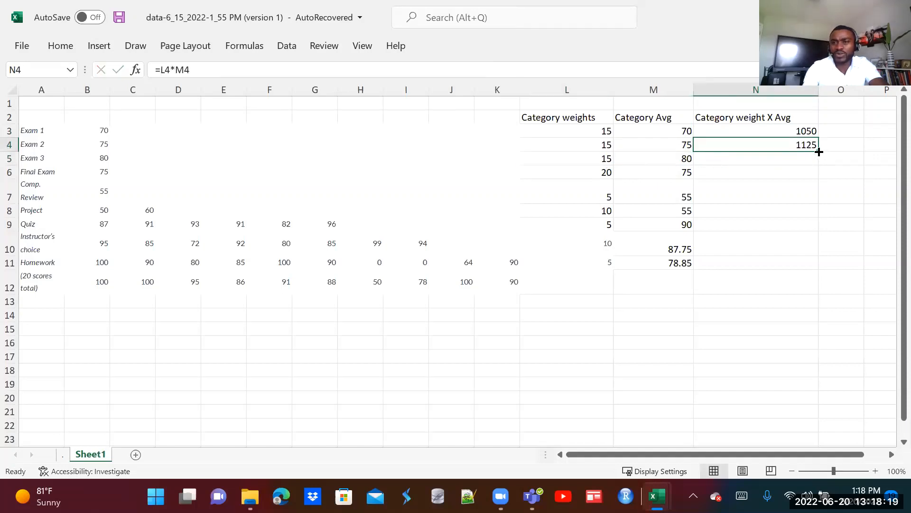
pyautogui.moveTo(820, 152); pyautogui.dragTo(802, 285)
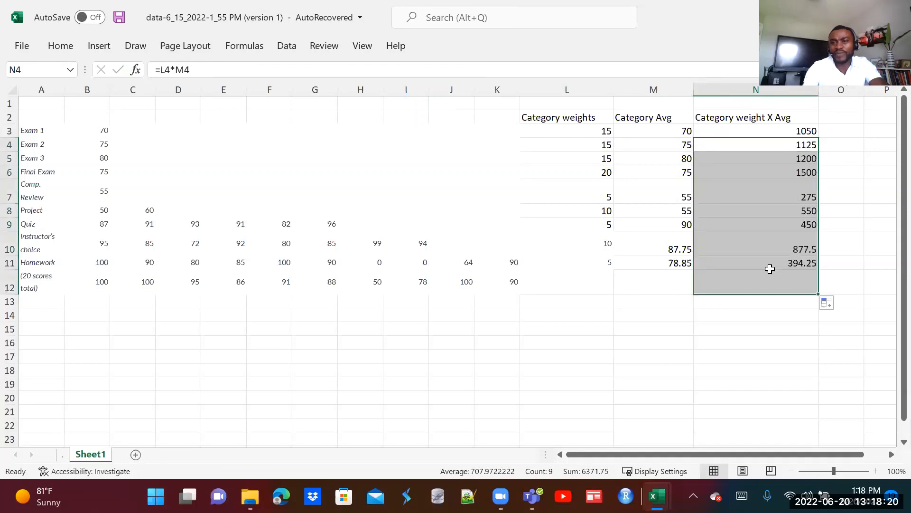
pyautogui.click(706, 331)
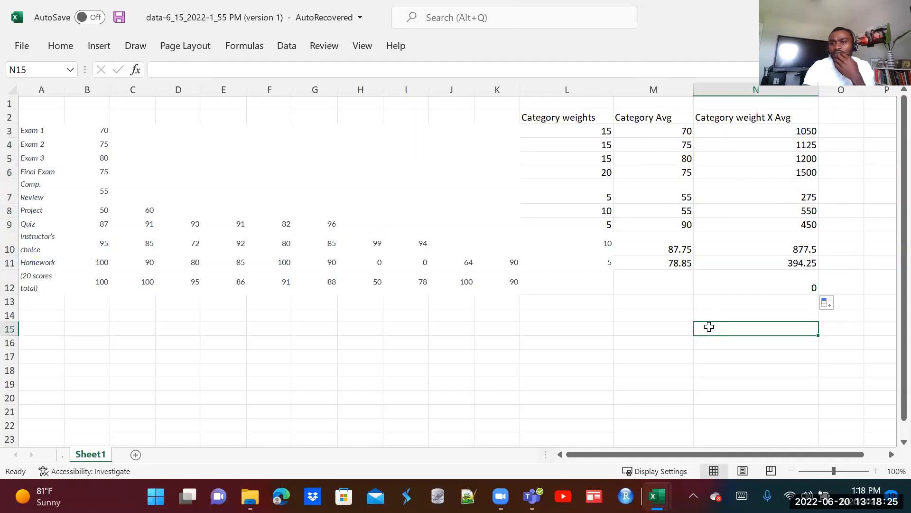
# Step: Check the filled weight-times-average formulas in N7 to N10, examining the cell references used in N8
pyautogui.click(812, 195)
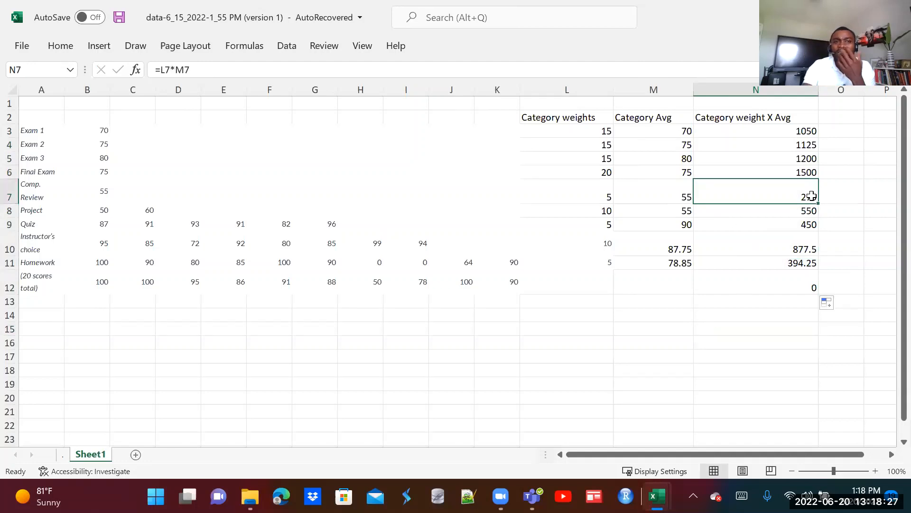
pyautogui.click(808, 211)
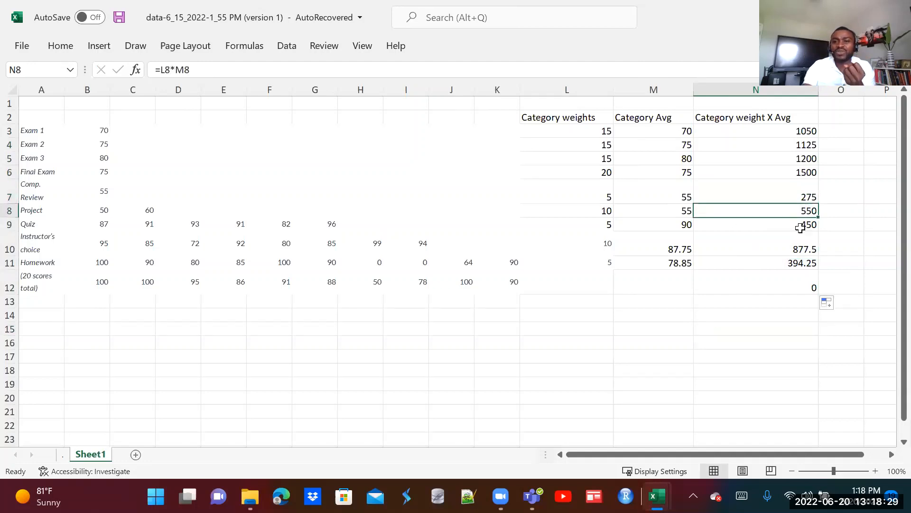
pyautogui.click(801, 227)
pyautogui.click(798, 251)
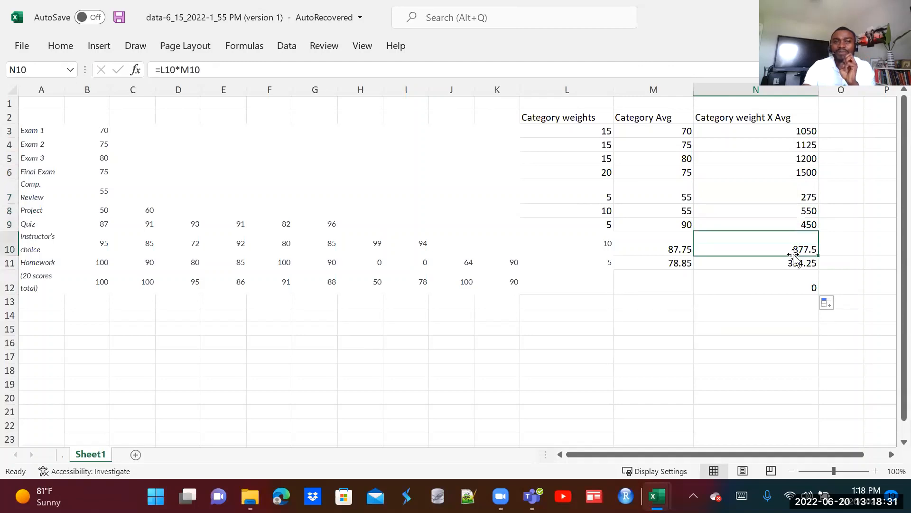
pyautogui.click(801, 198)
pyautogui.click(804, 211)
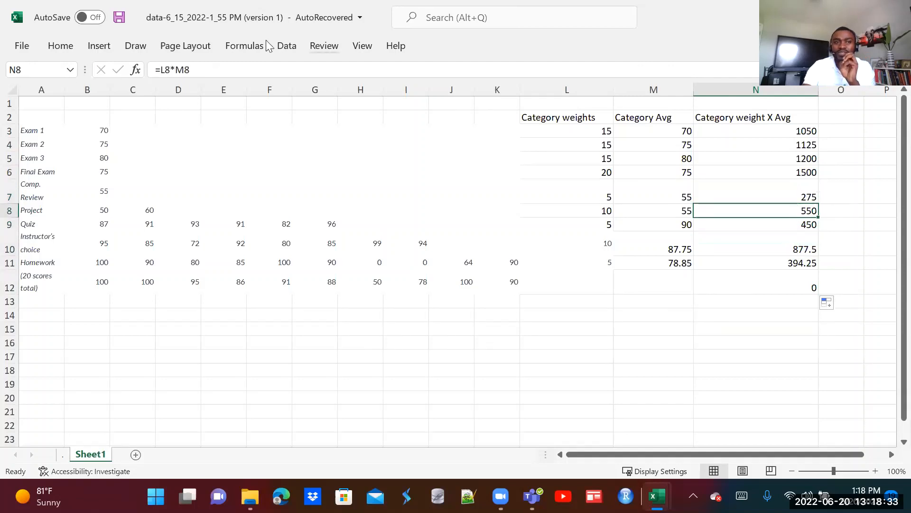
pyautogui.press('F2')
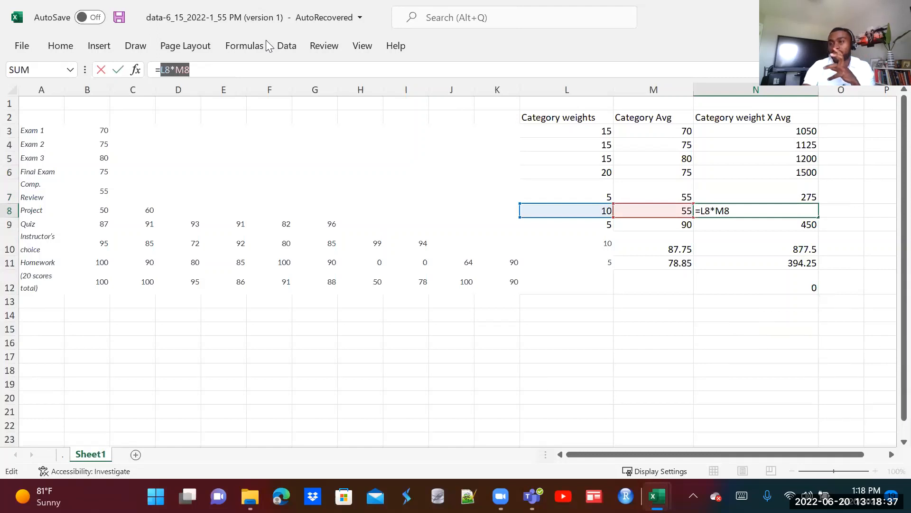
pyautogui.click(470, 368)
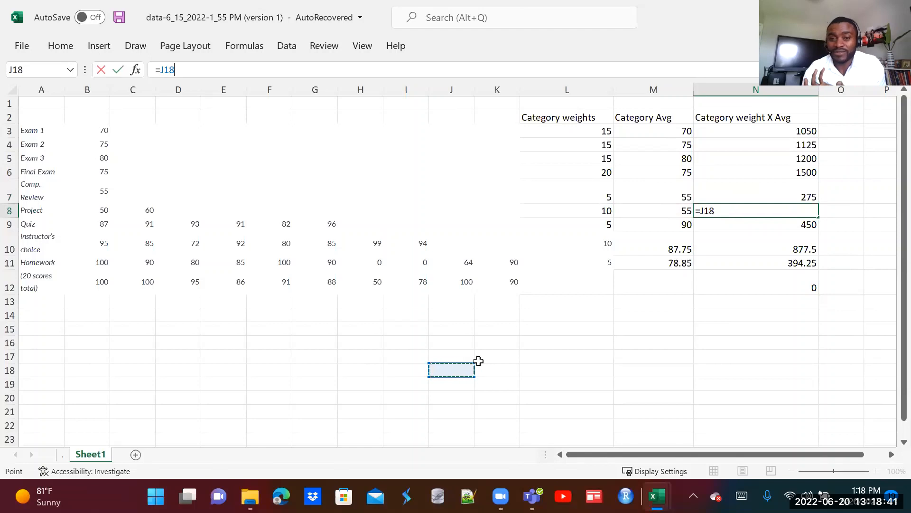
pyautogui.hotkey('ctrl', 'z')
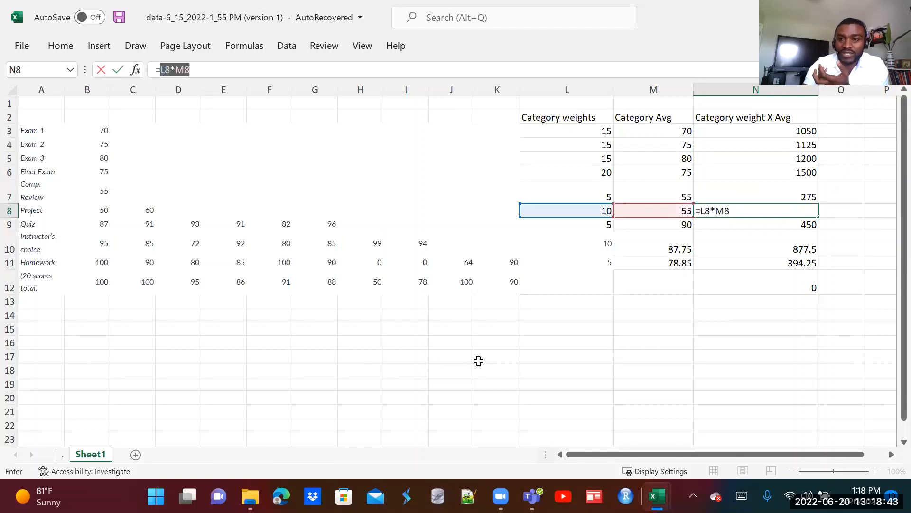
pyautogui.press('F2')
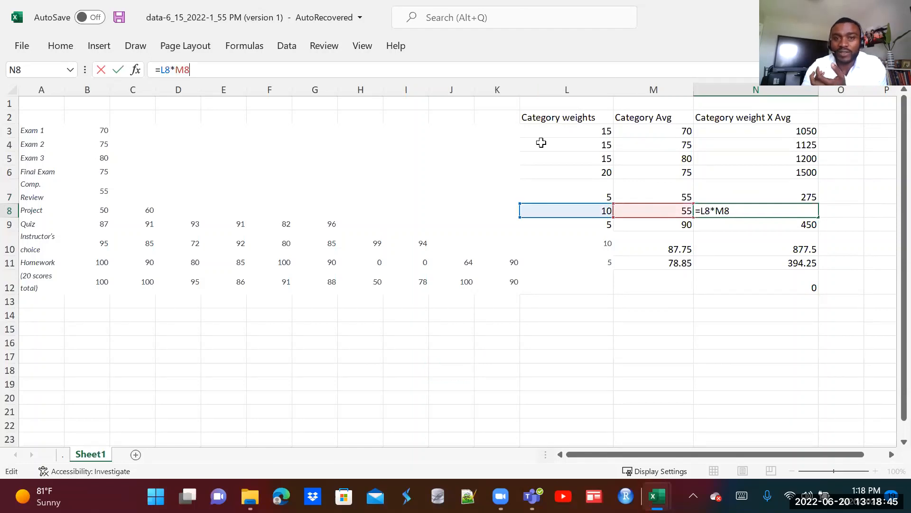
pyautogui.click(803, 250)
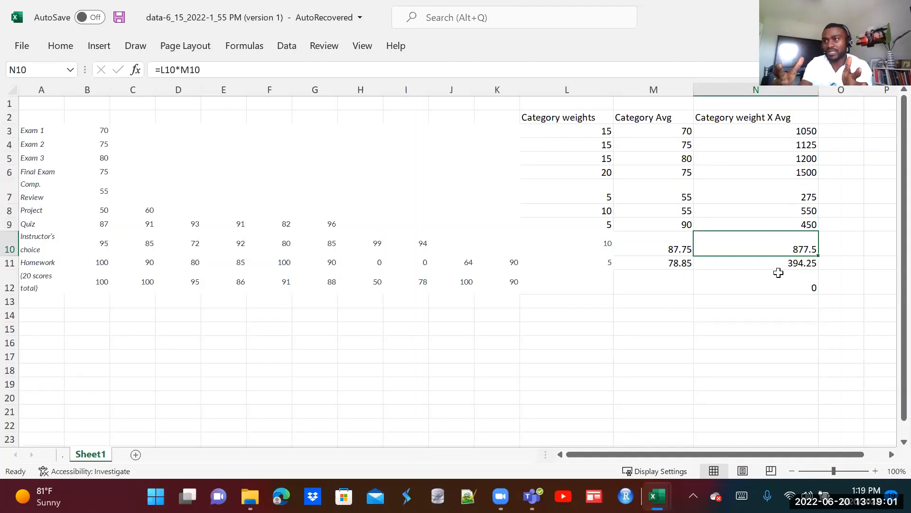
# Step: Clear the surplus formula from cell N12, beside the second Homework score row
pyautogui.click(808, 292)
pyautogui.click(751, 317)
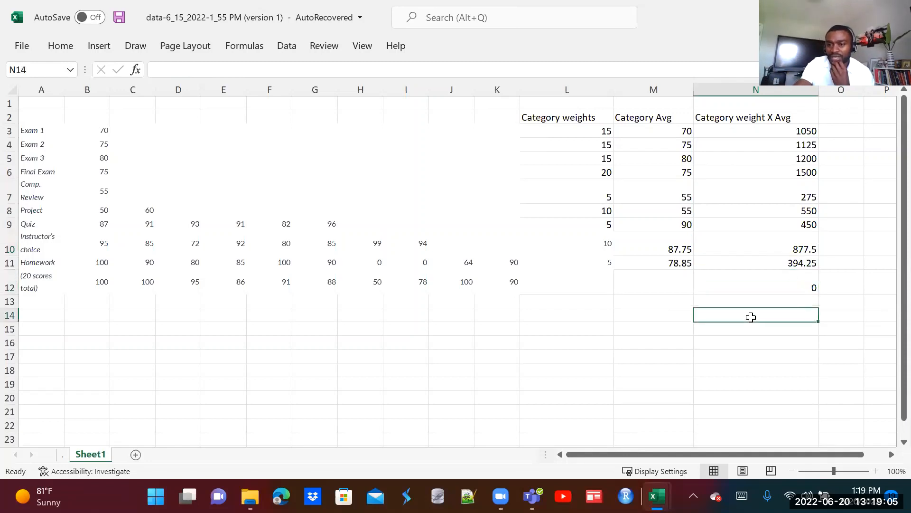
pyautogui.doubleClick(791, 284)
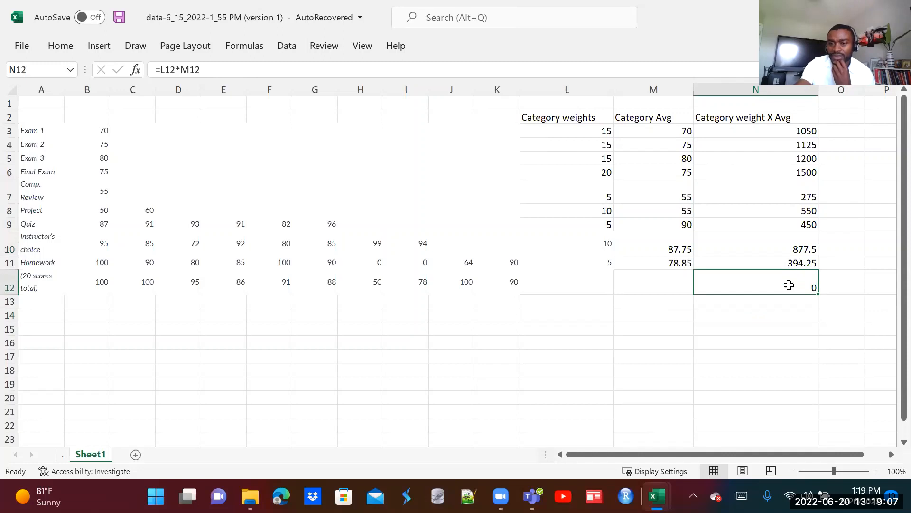
pyautogui.click(752, 315)
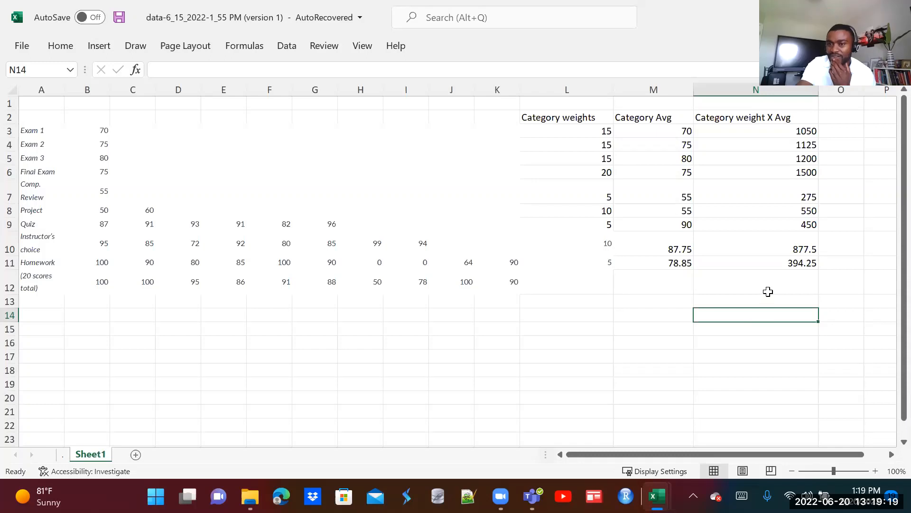
pyautogui.click(756, 302)
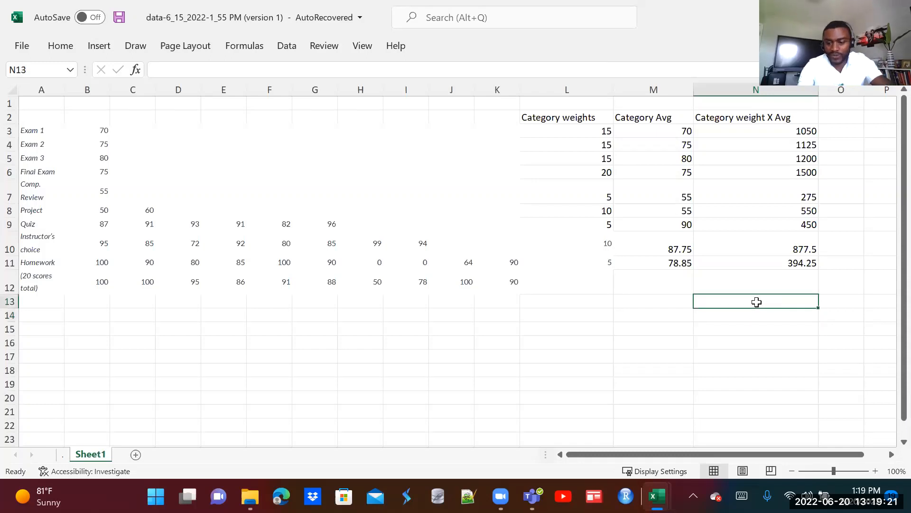
# Step: Label cell M13, below the category averages, as "Total"
pyautogui.press('Left')
pyautogui.write('To')
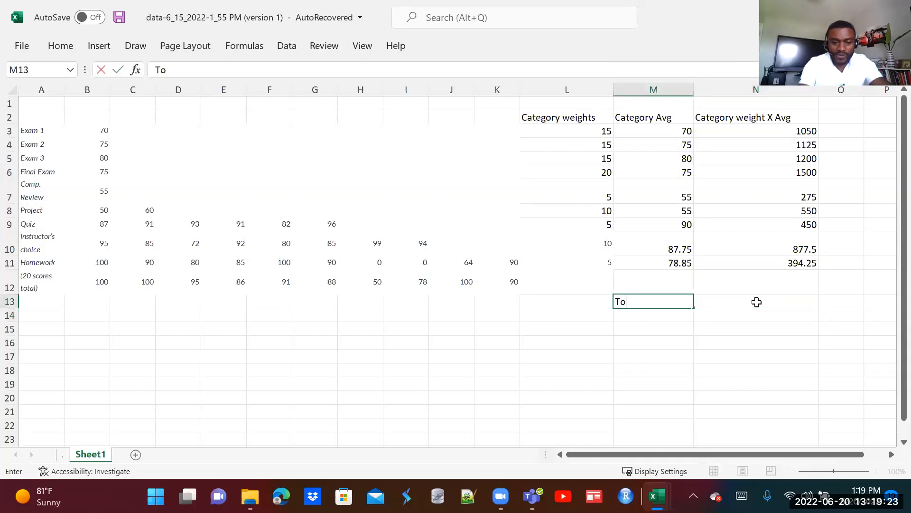
pyautogui.write('tal')
pyautogui.press('Tab')
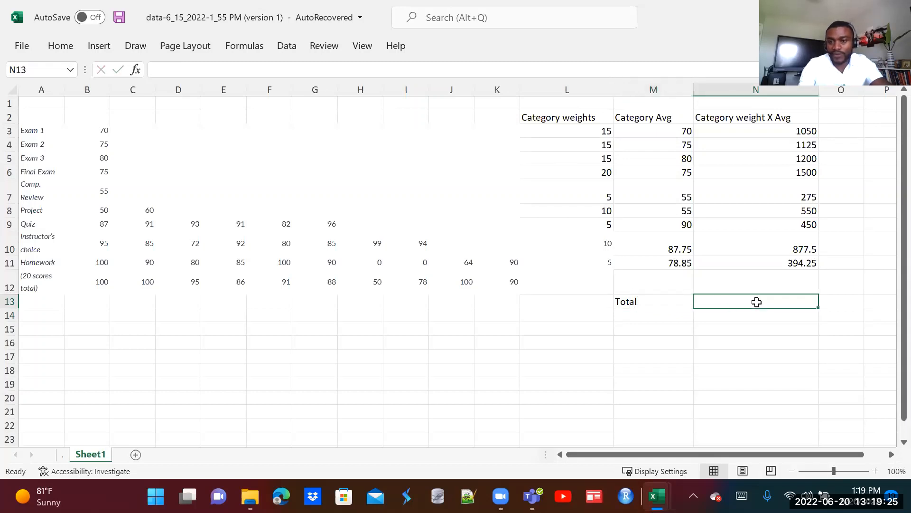
# Step: Total the Category weight X Avg values in cell N13 with the formula =sum(N3:N11)
pyautogui.write('=')
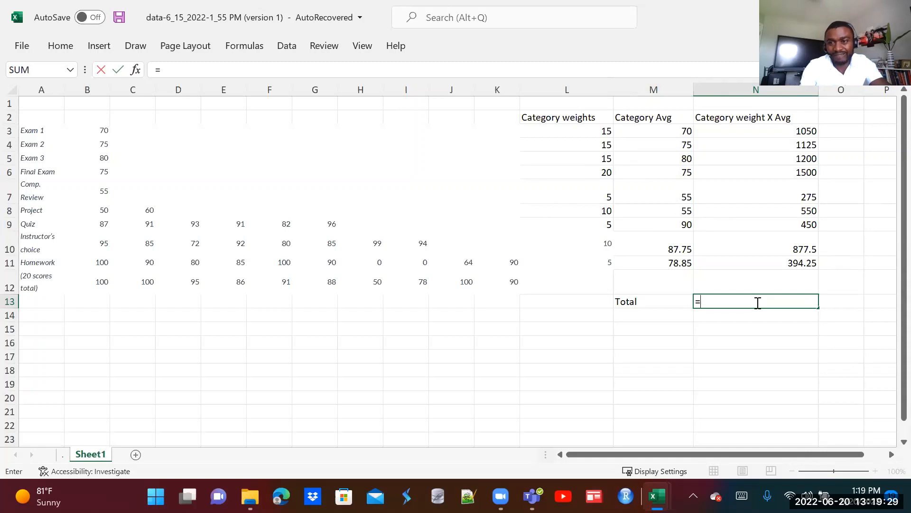
pyautogui.write('sum(')
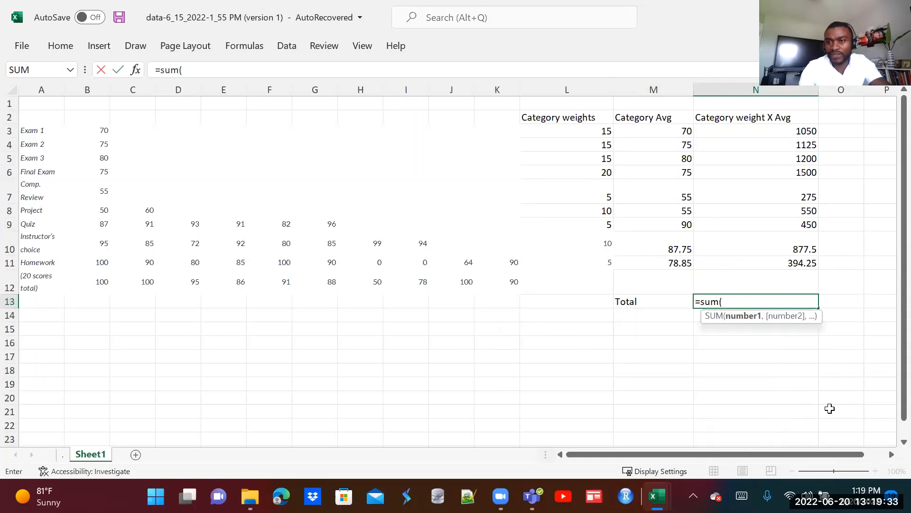
pyautogui.click(805, 129)
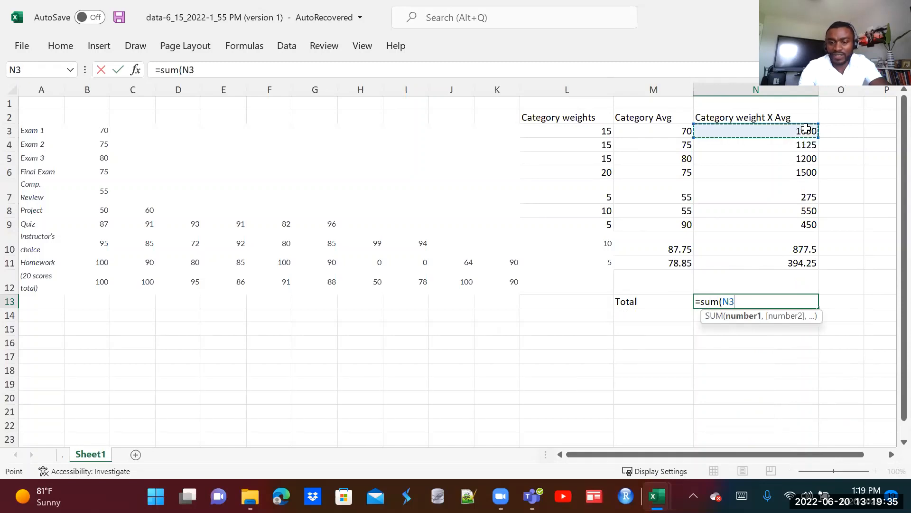
pyautogui.press('F8')
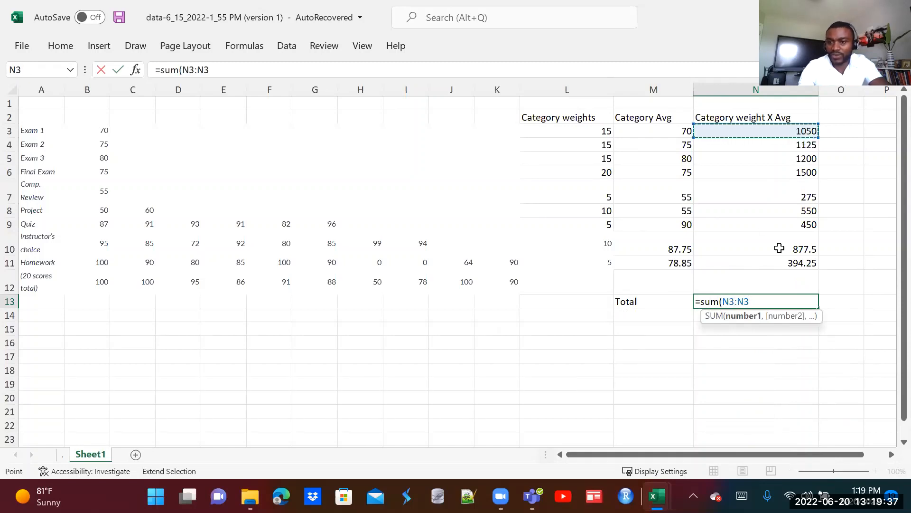
pyautogui.press('BackSpace')
pyautogui.press('BackSpace')
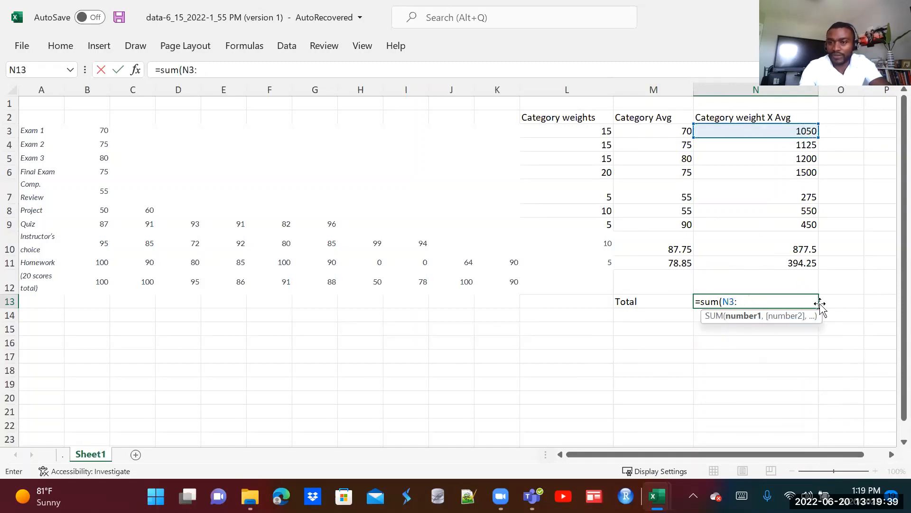
pyautogui.click(806, 262)
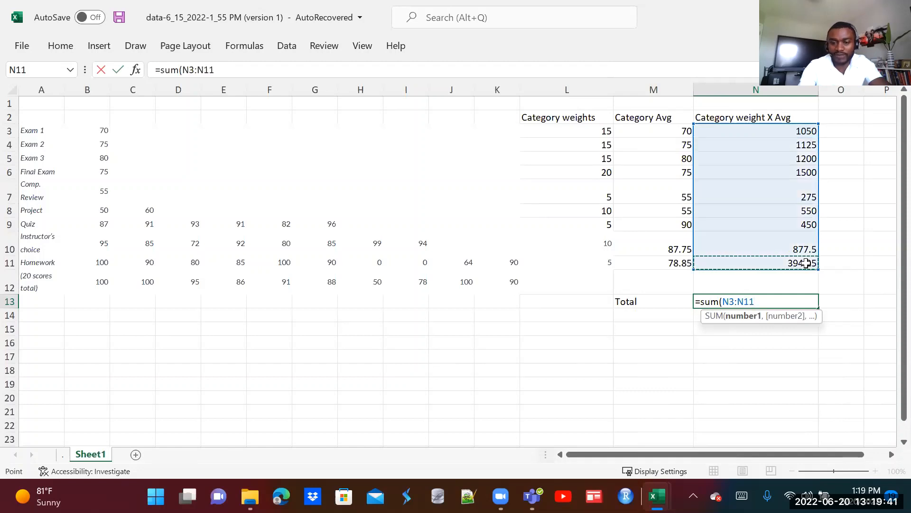
pyautogui.write(')')
pyautogui.press('Return')
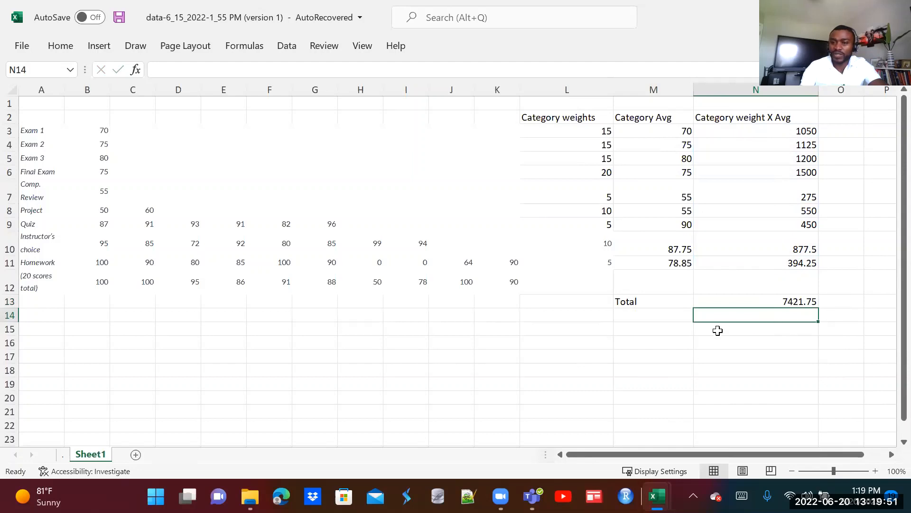
# Step: Enter the label "GPA" in cell M15, two rows below the Total label
pyautogui.click(668, 331)
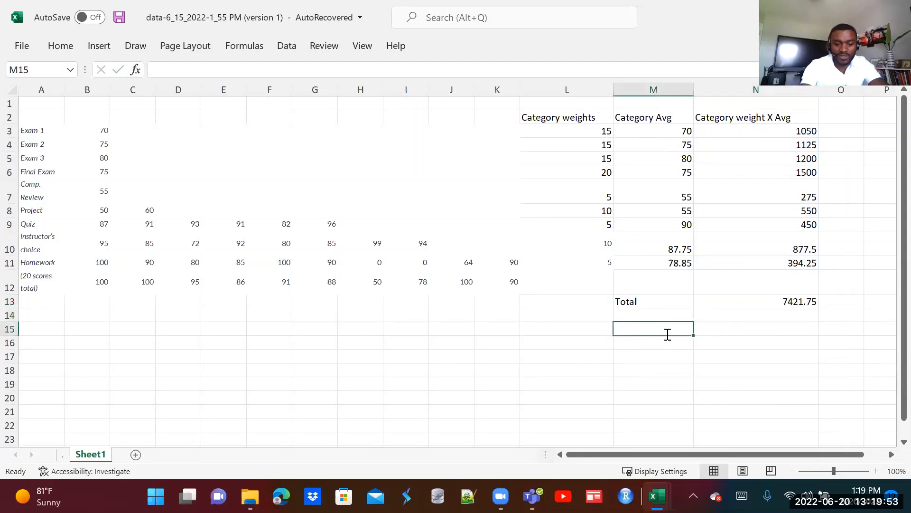
pyautogui.write('GPA')
pyautogui.press('Tab')
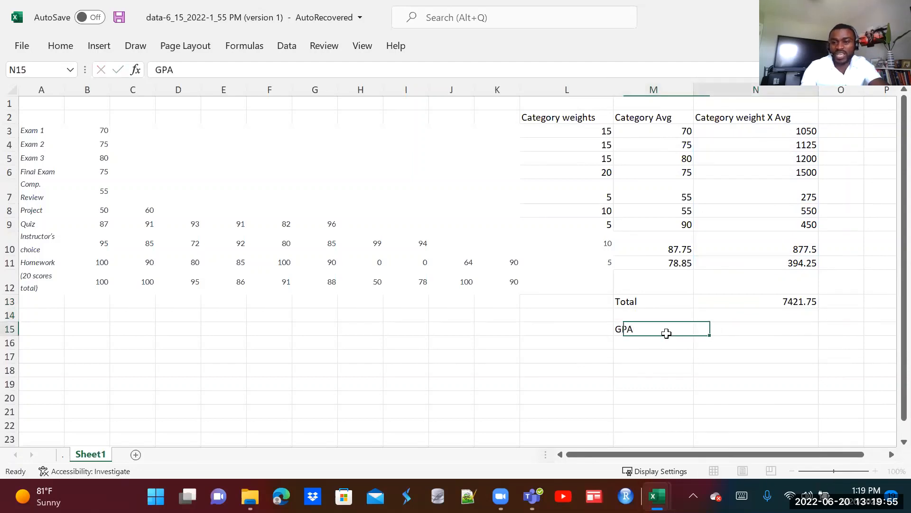
# Step: Calculate the overall course grade in cell N15 by dividing the total by 100, using =N13/100
pyautogui.click(785, 303)
pyautogui.click(760, 330)
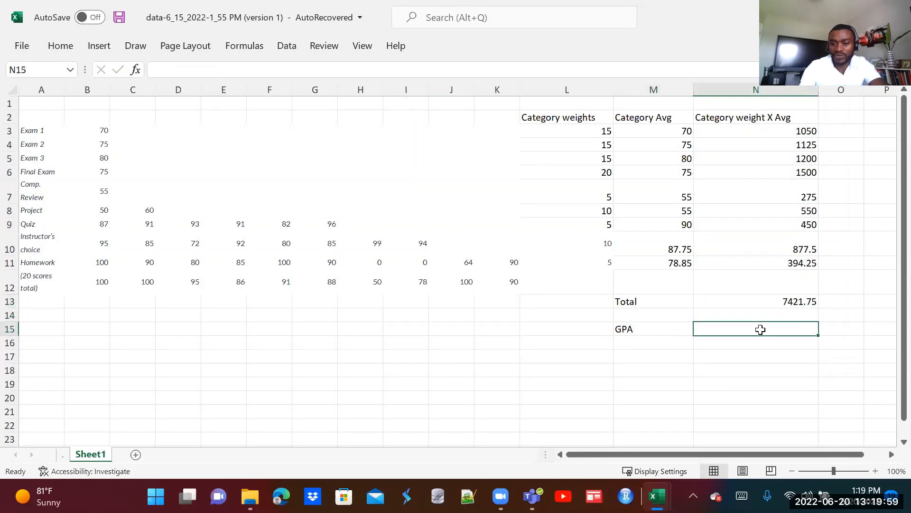
pyautogui.write('=')
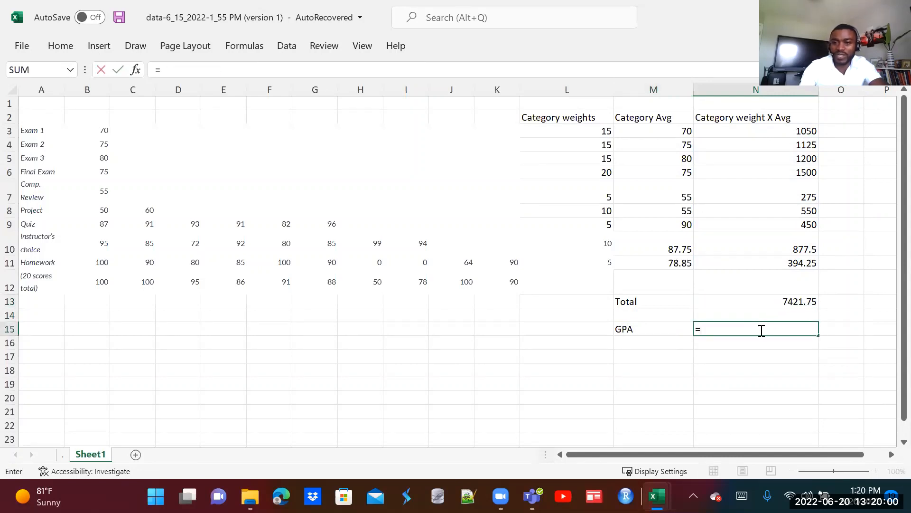
pyautogui.click(797, 300)
pyautogui.write('/')
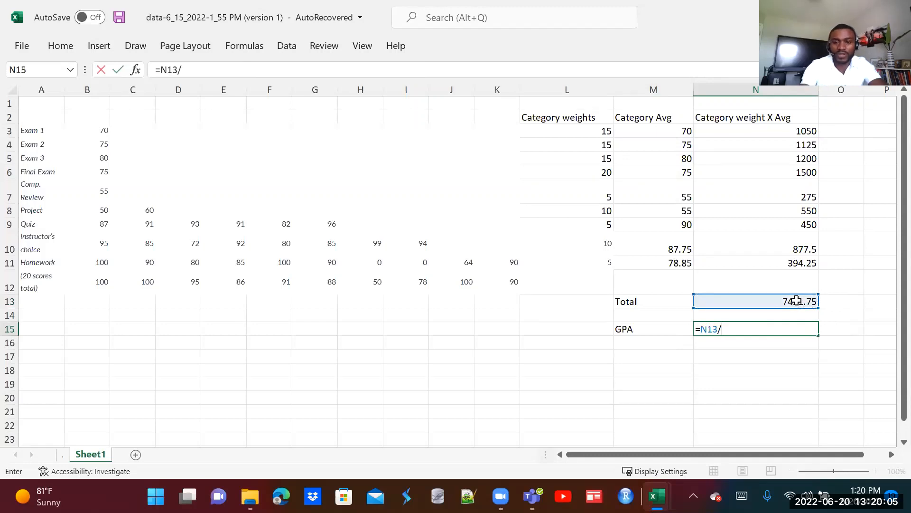
pyautogui.write('100')
pyautogui.press('Return')
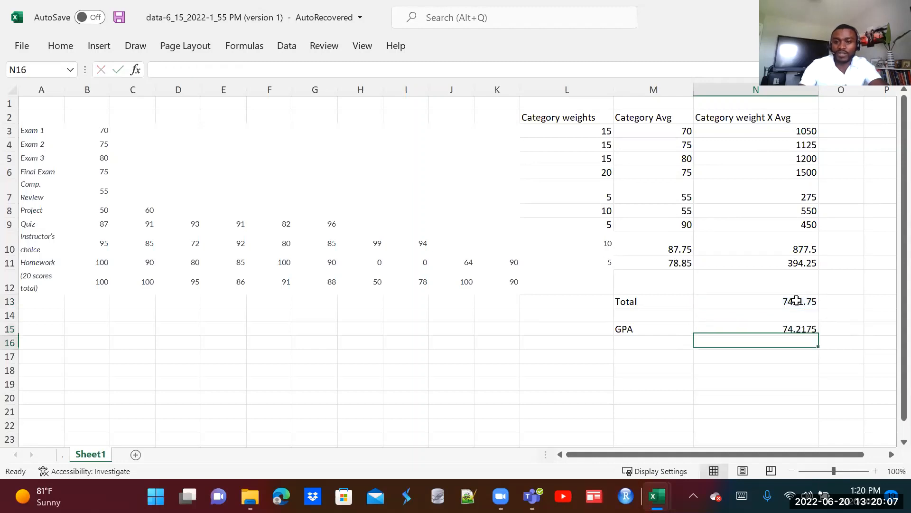
# Step: Replace the label in cell M15 with "Grade"
pyautogui.click(795, 328)
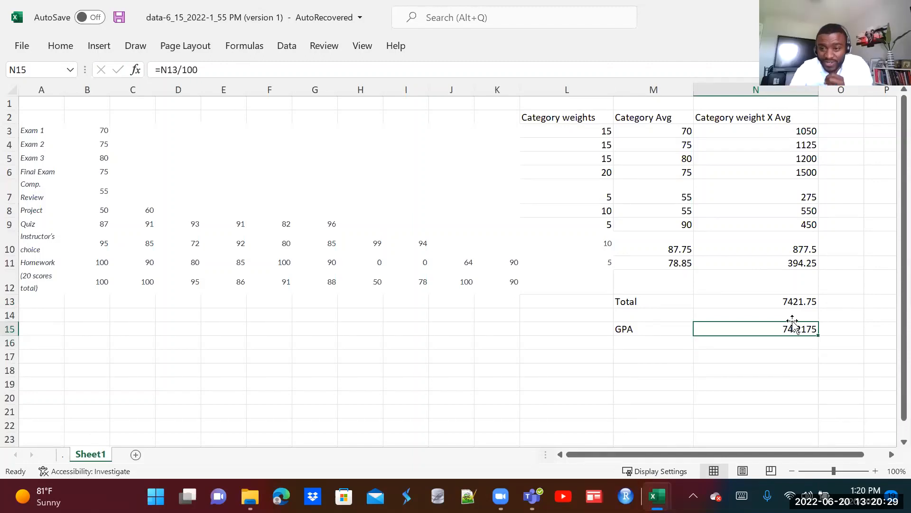
pyautogui.click(631, 330)
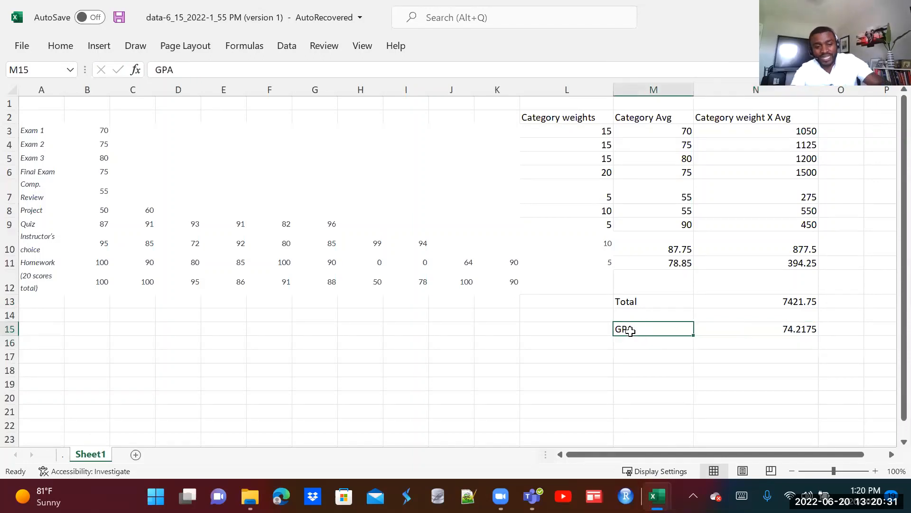
pyautogui.write('Grade')
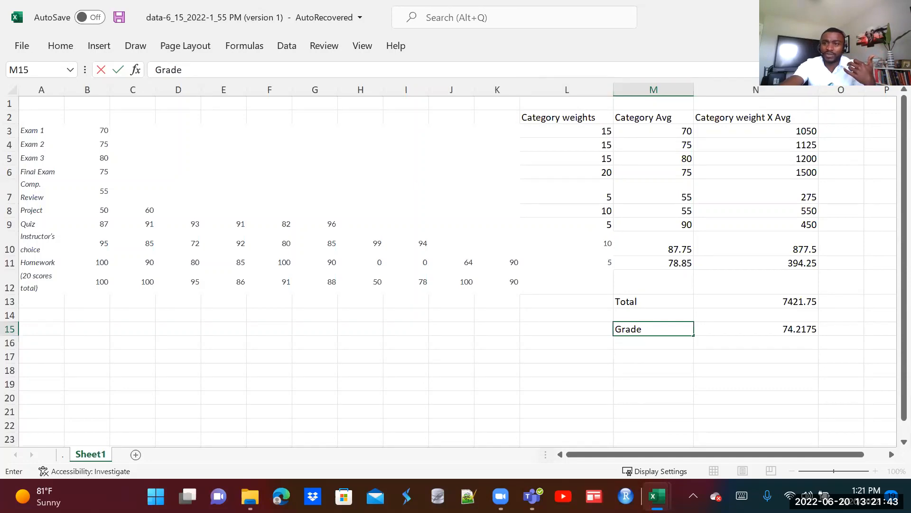
# Step: Show the worksheet beside the IvyLearn project page, read the Question 1 to 3 requirements, and return the worksheet to full size
pyautogui.moveTo(861, 15)
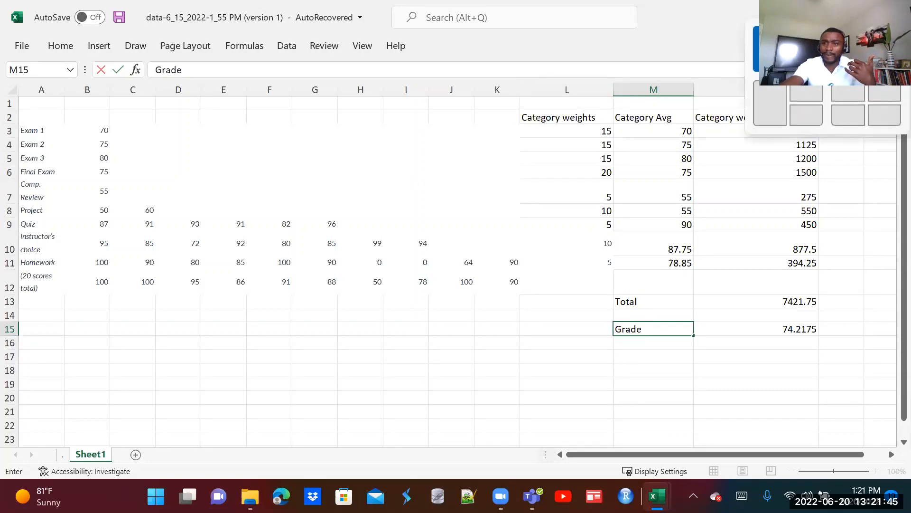
pyautogui.click(807, 49)
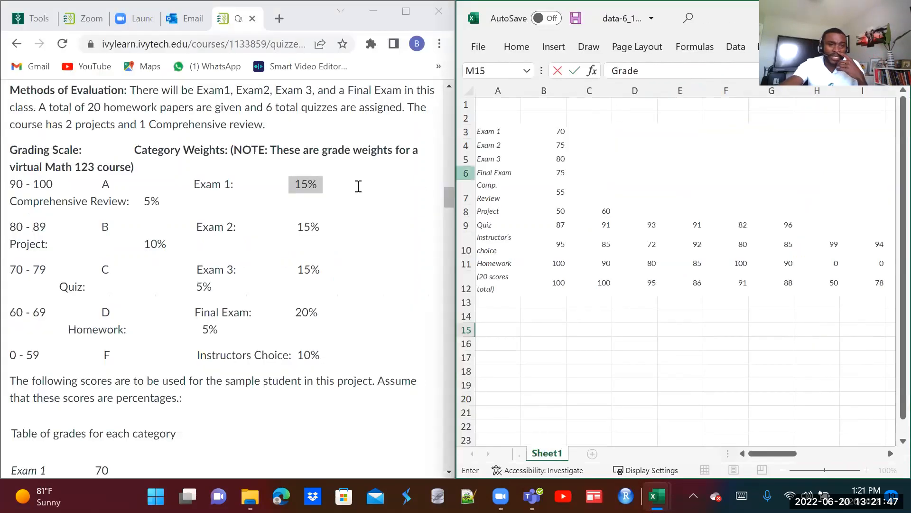
pyautogui.scroll(-9, 289, 223)
pyautogui.scroll(-8, 288, 223)
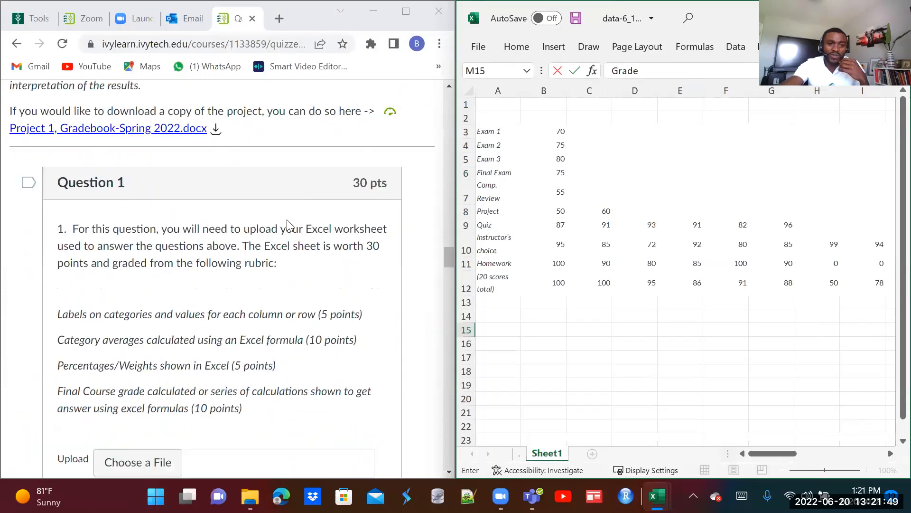
pyautogui.scroll(3, 288, 230)
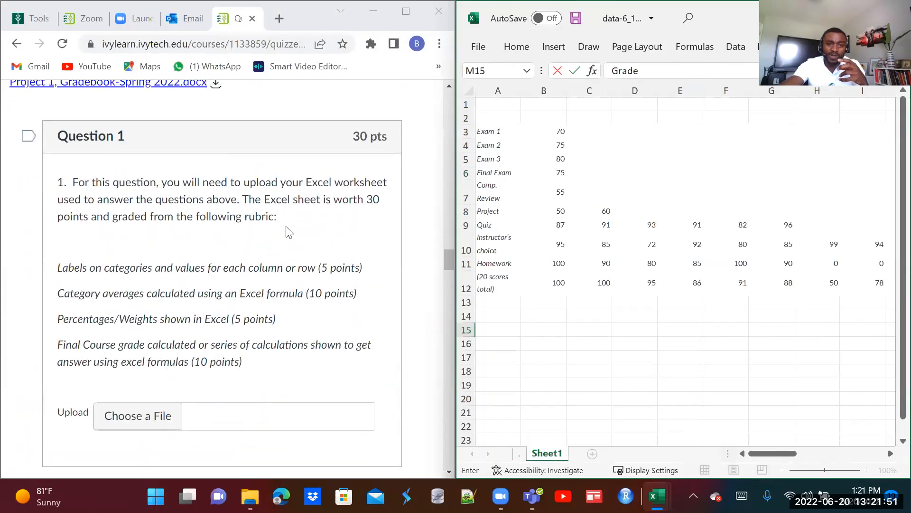
pyautogui.scroll(-2, 288, 231)
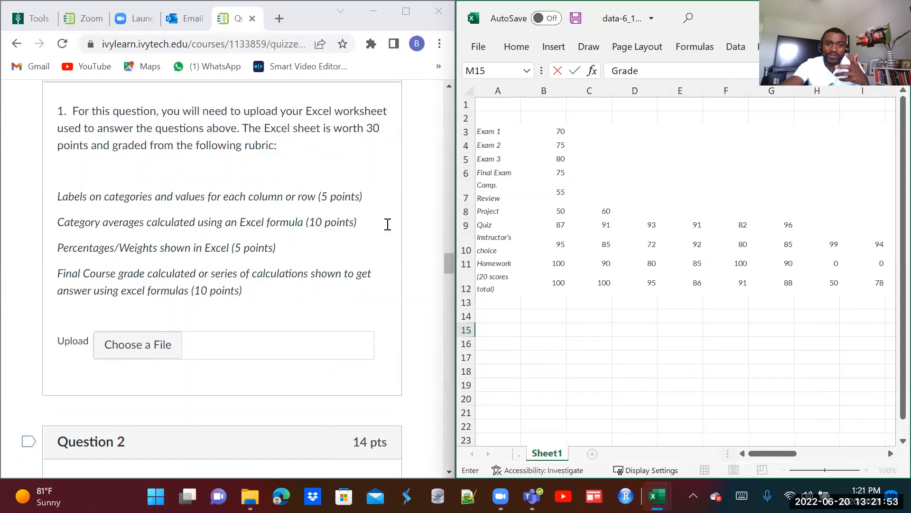
pyautogui.scroll(-2, 314, 227)
pyautogui.scroll(-12, 292, 240)
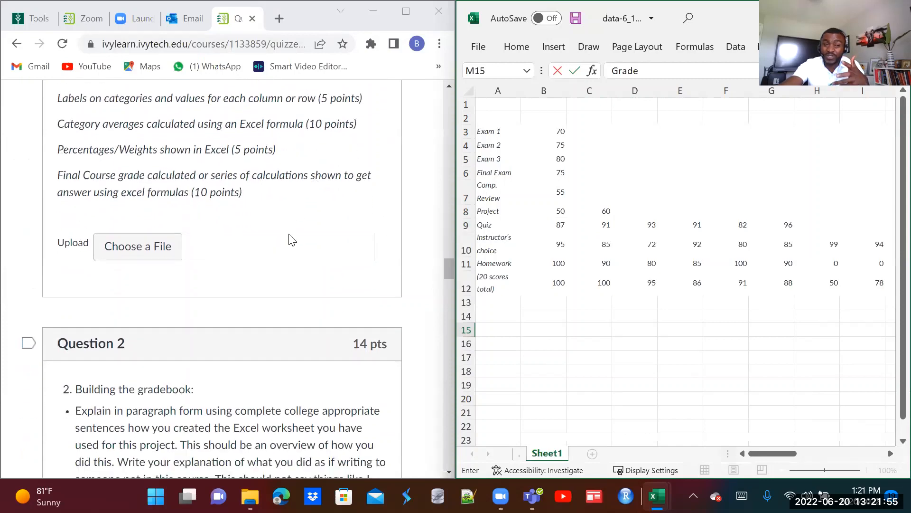
pyautogui.scroll(-8, 292, 240)
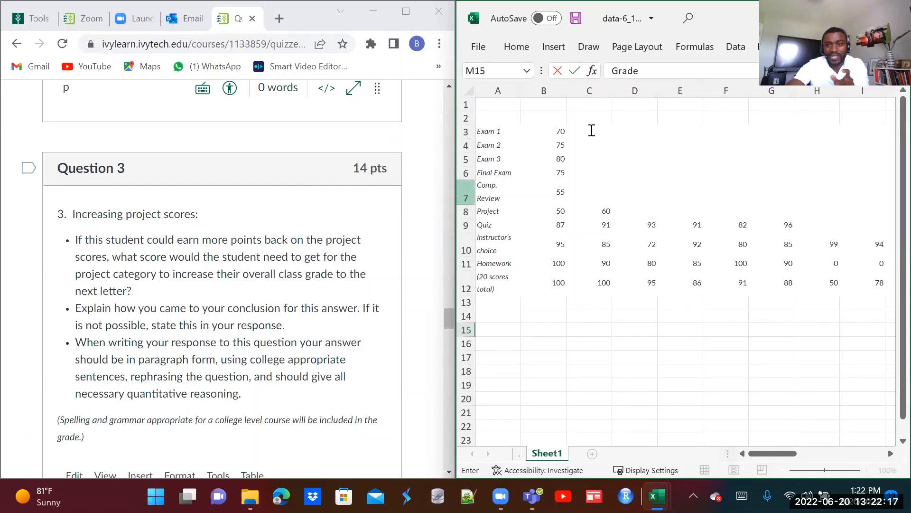
pyautogui.press('super+Up')
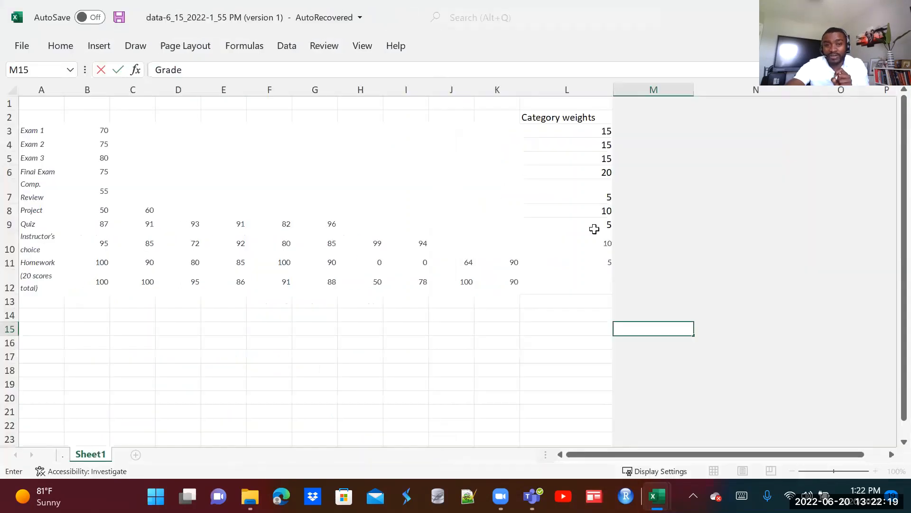
# Step: Copy the whole gradebook range A2:N15 and paste the duplicate starting at cell A20
pyautogui.click(591, 362)
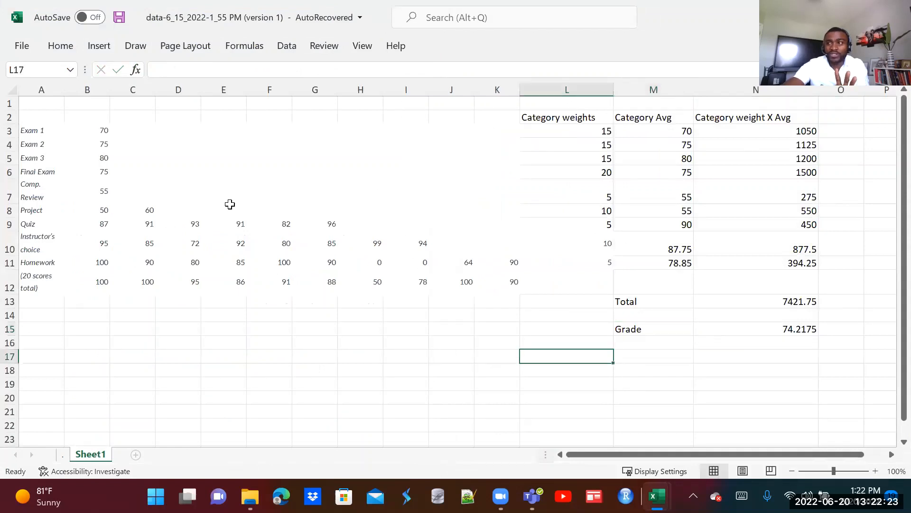
pyautogui.moveTo(44, 131); pyautogui.dragTo(599, 138)
pyautogui.click(568, 356)
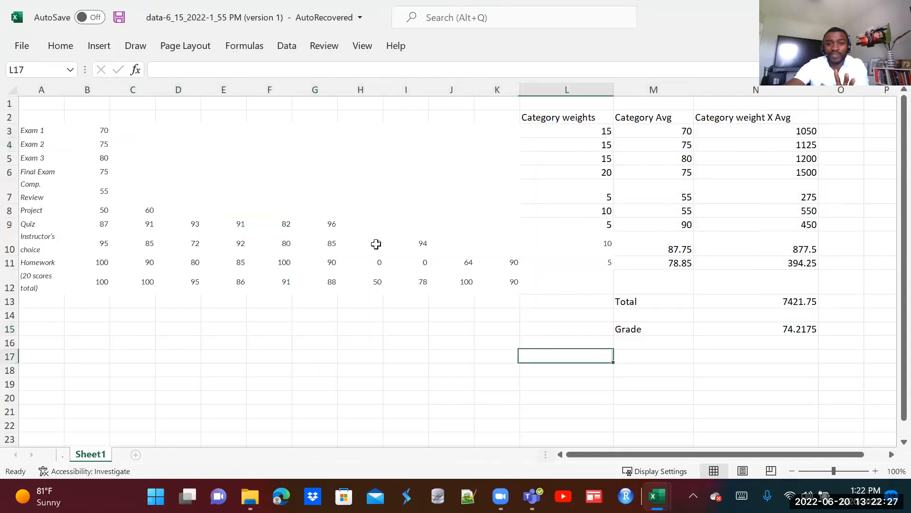
pyautogui.moveTo(62, 113); pyautogui.dragTo(808, 328)
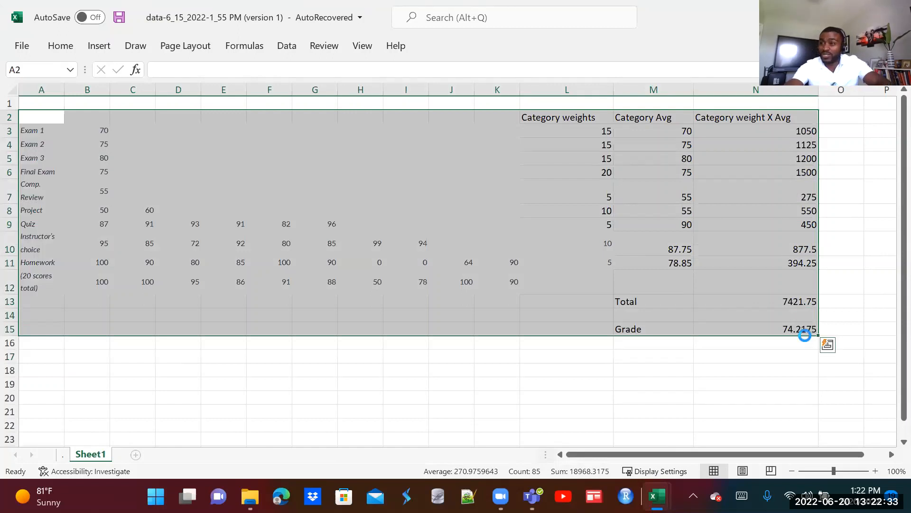
pyautogui.hotkey('ctrl', 'c')
pyautogui.scroll(-5, 516, 380)
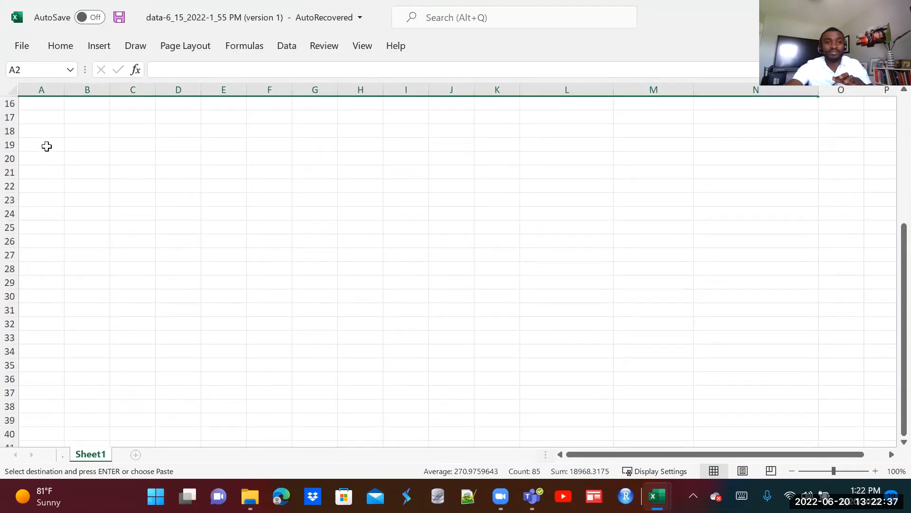
pyautogui.click(45, 145)
pyautogui.click(43, 161)
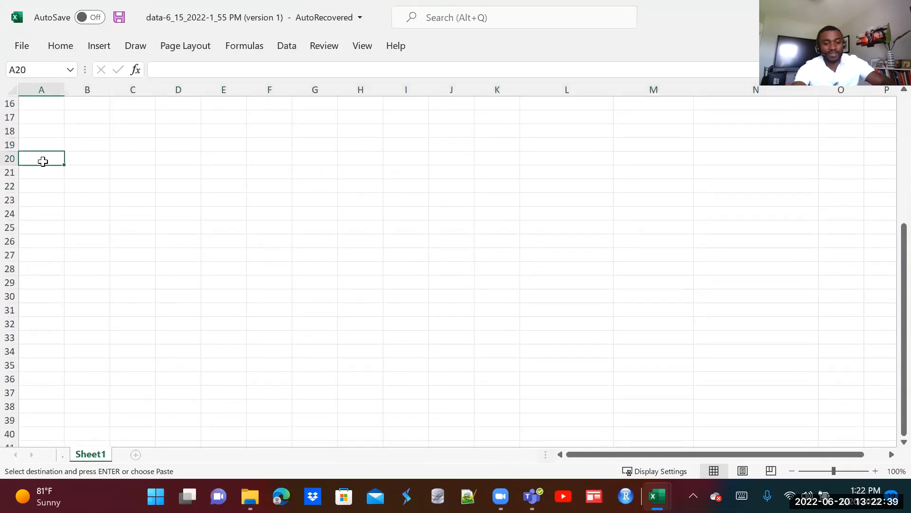
pyautogui.hotkey('ctrl', 'v')
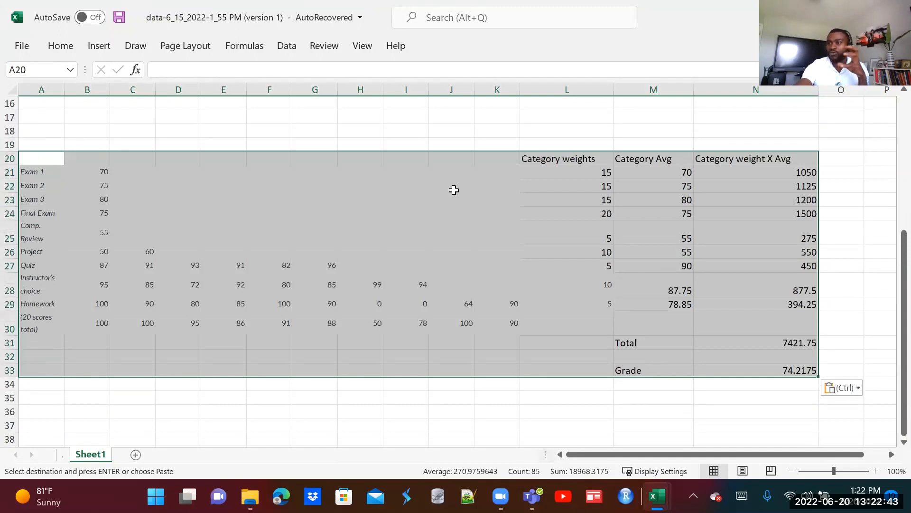
# Step: Highlight the Project label in cell A26 of the copied gradebook with a yellow fill
pyautogui.click(260, 421)
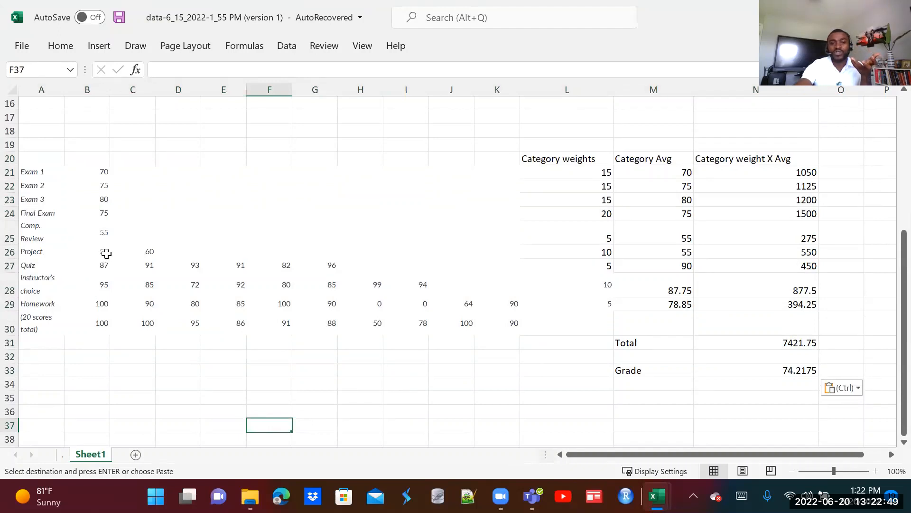
pyautogui.click(31, 252)
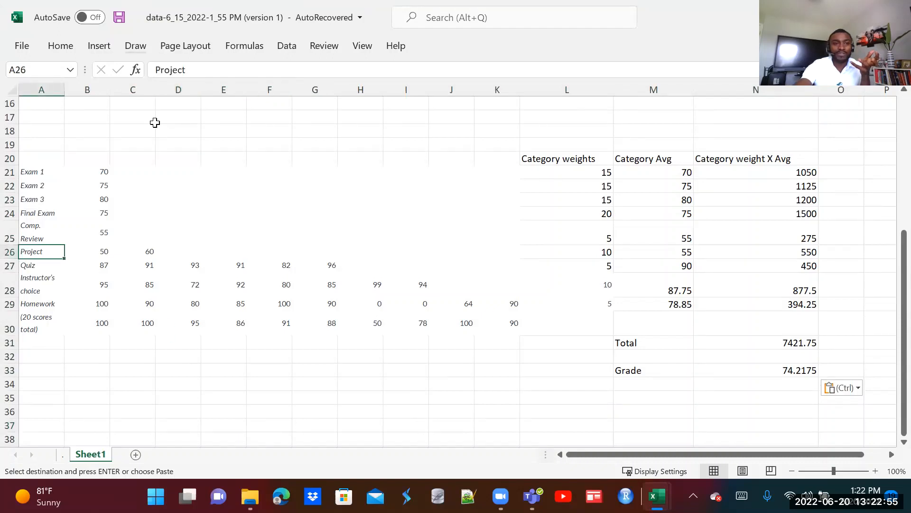
pyautogui.click(61, 45)
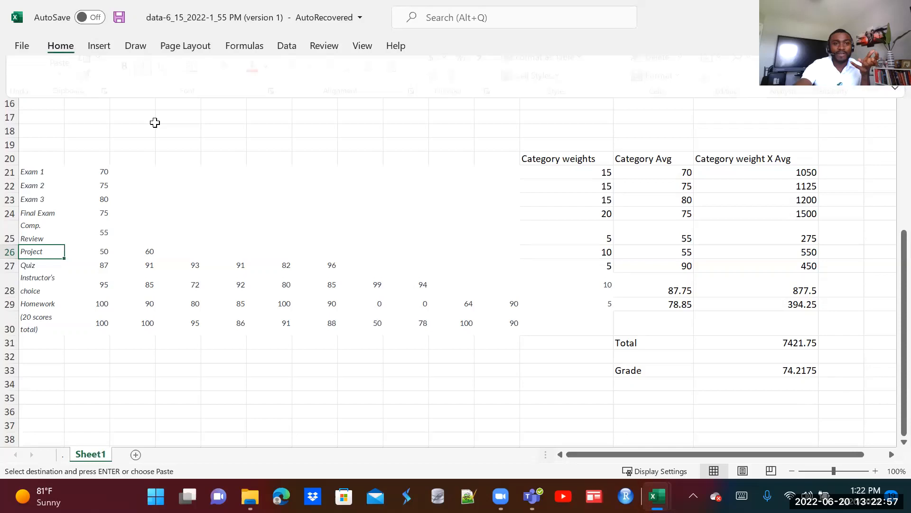
pyautogui.click(229, 95)
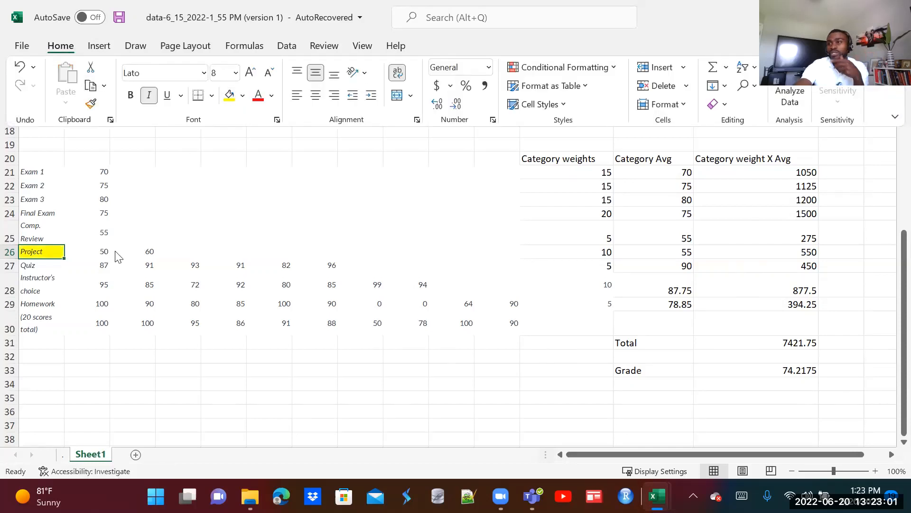
pyautogui.click(211, 401)
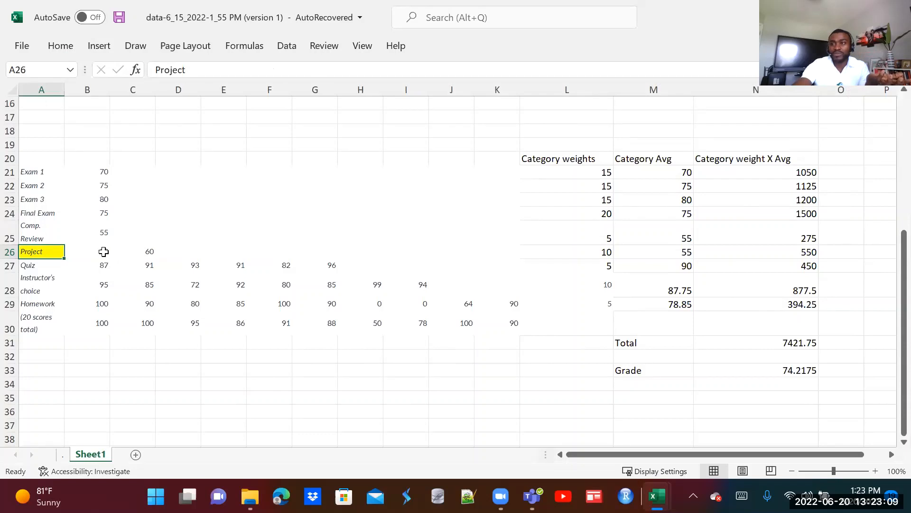
# Step: Set both project scores in the gradebook copy, cells B26 and C26, to 100
pyautogui.click(102, 251)
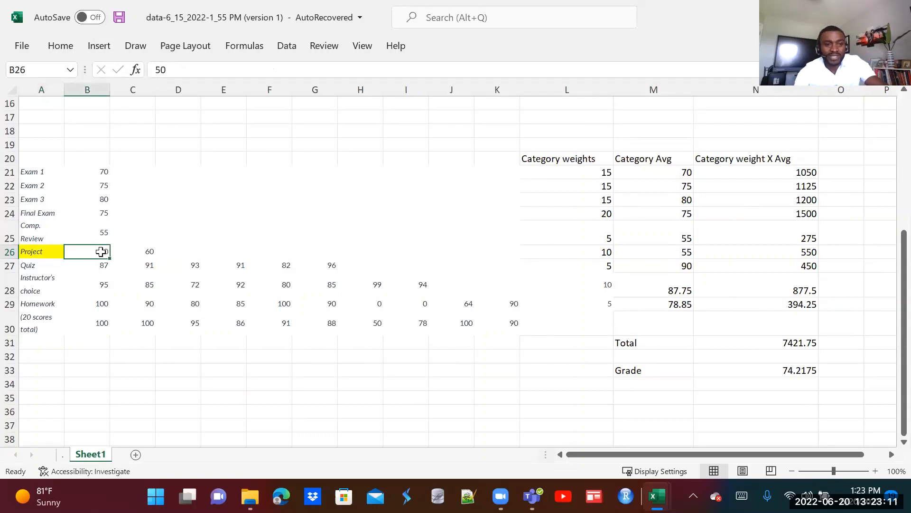
pyautogui.write('100')
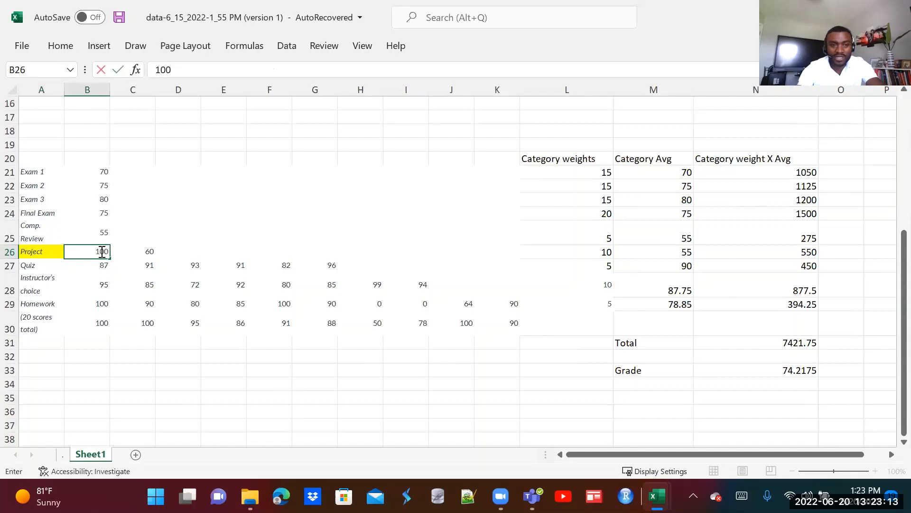
pyautogui.press('Tab')
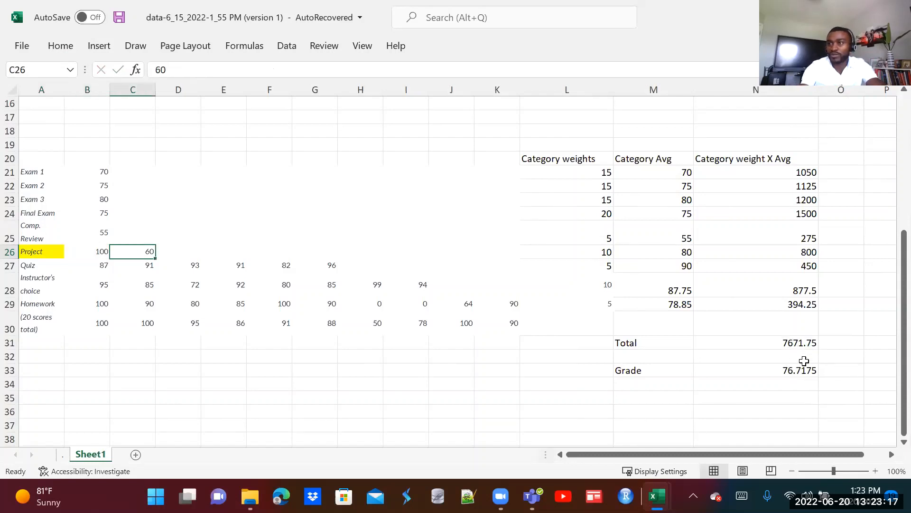
pyautogui.write('100')
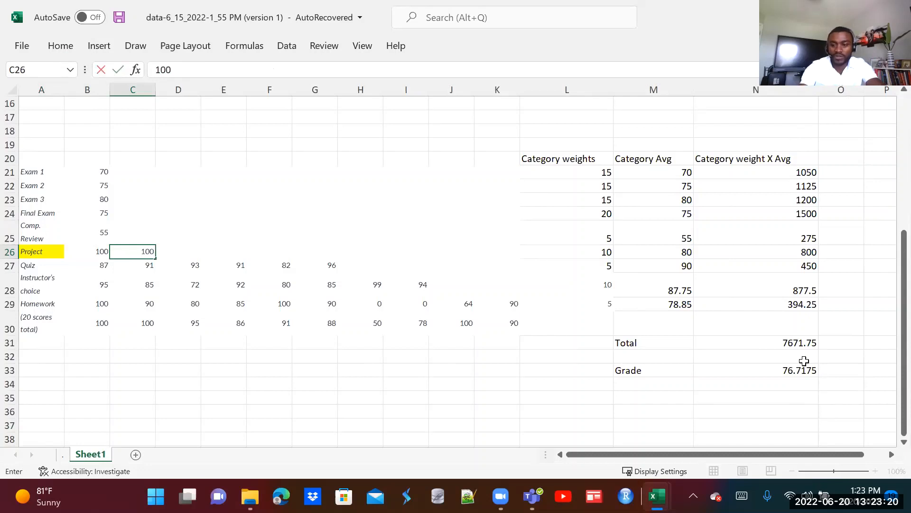
pyautogui.press('Tab')
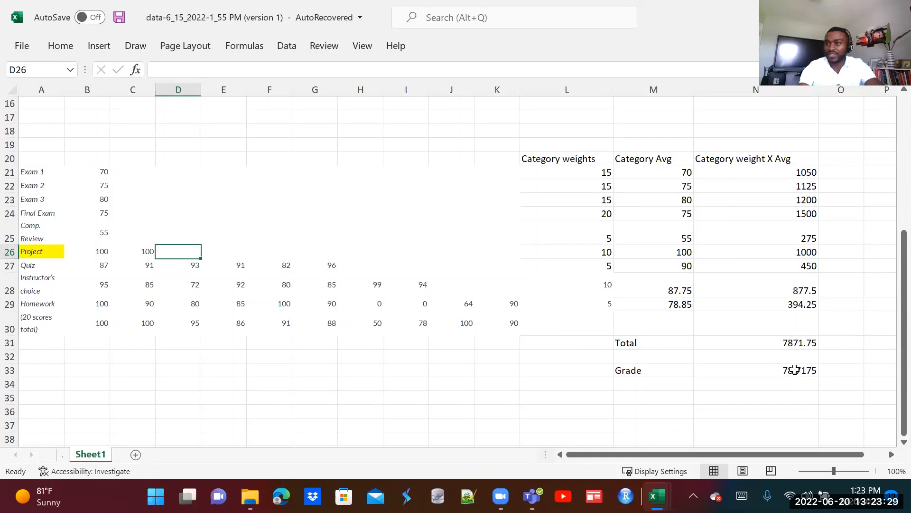
# Step: Highlight the two changed project scores in cells B26:C26 with the same yellow fill
pyautogui.click(147, 252)
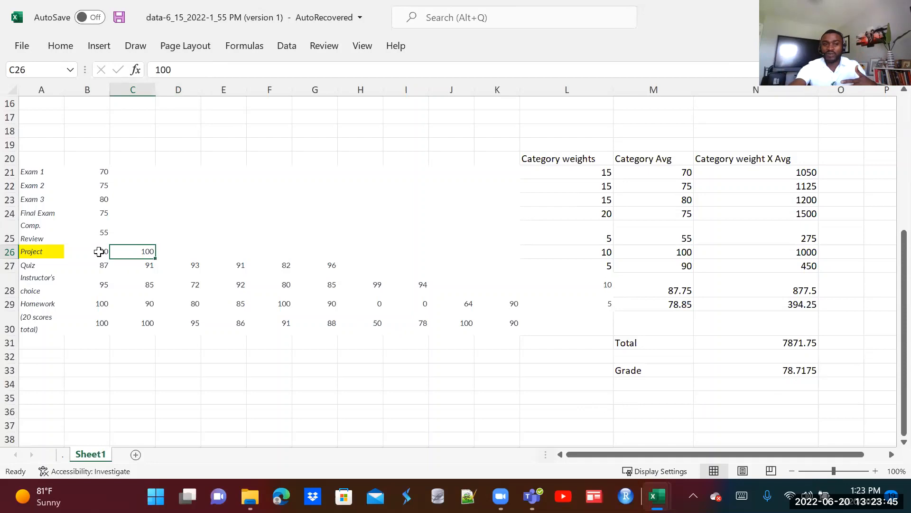
pyautogui.moveTo(100, 250); pyautogui.dragTo(138, 249)
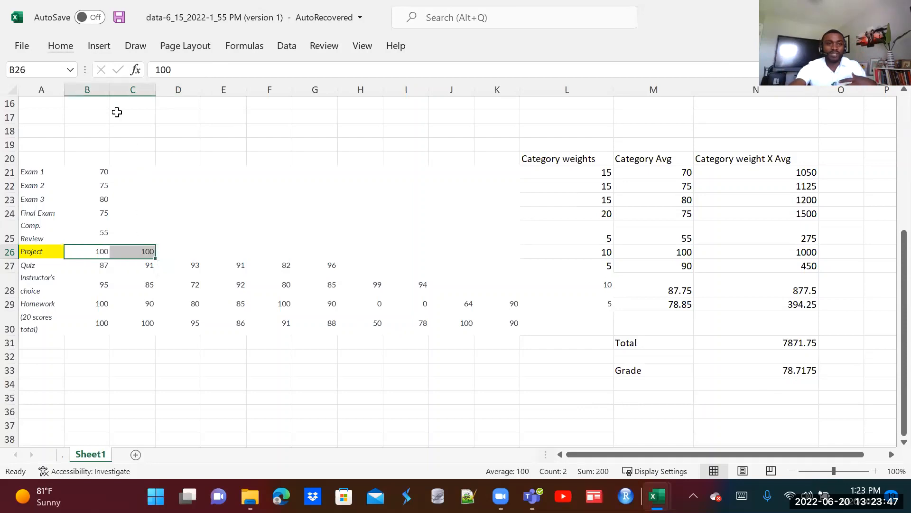
pyautogui.click(64, 45)
pyautogui.click(225, 94)
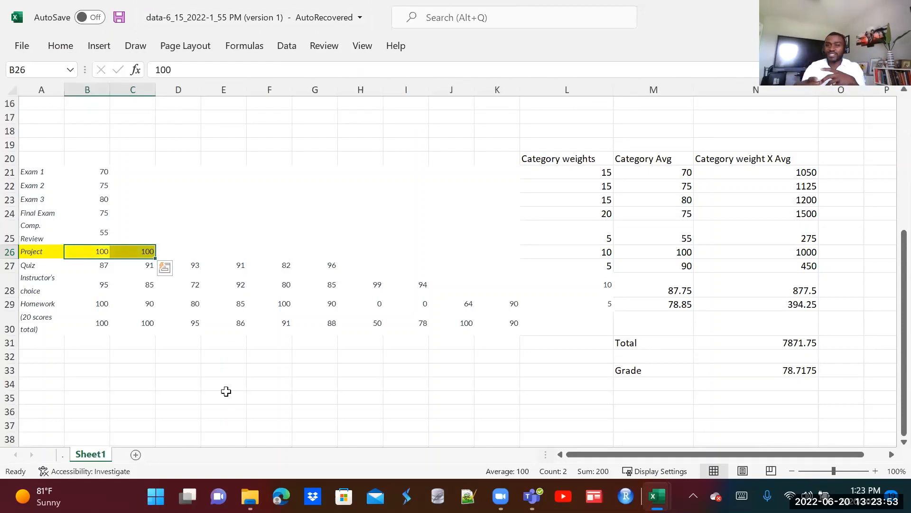
pyautogui.click(240, 387)
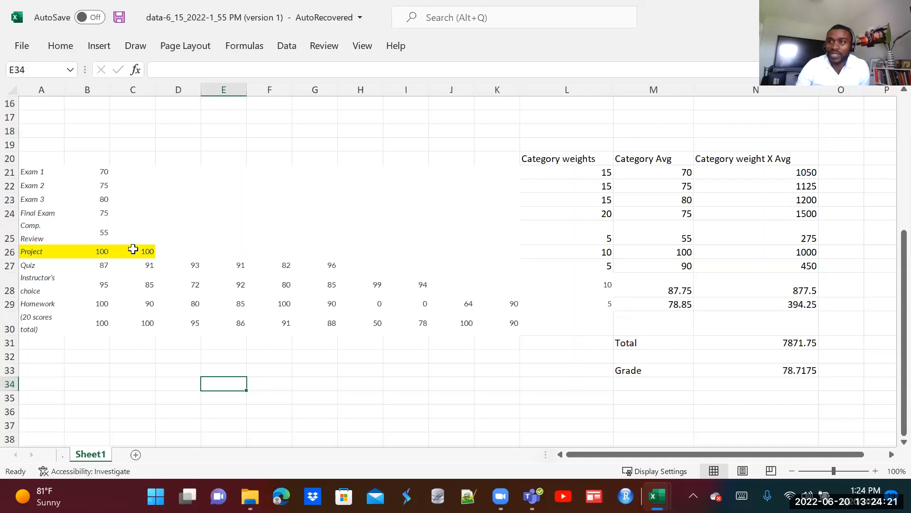
pyautogui.scroll(1, 290, 341)
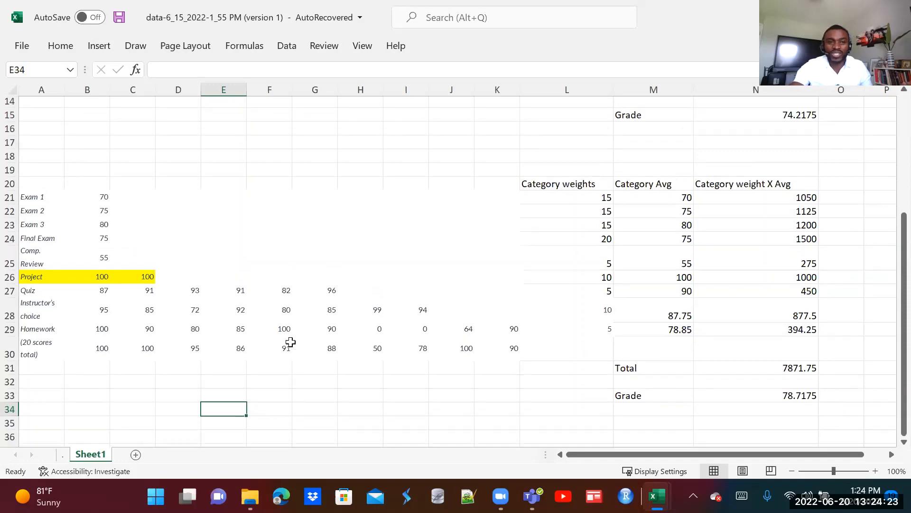
pyautogui.scroll(4, 290, 342)
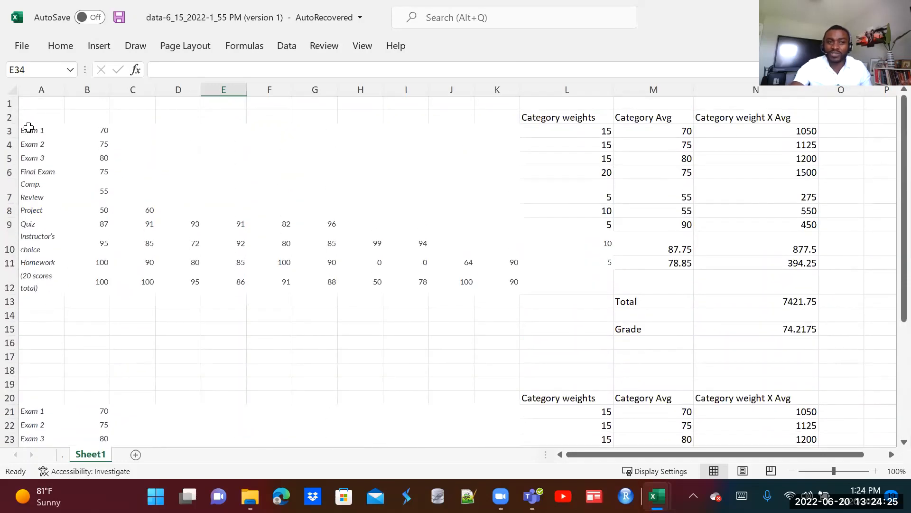
pyautogui.moveTo(28, 126); pyautogui.dragTo(717, 240)
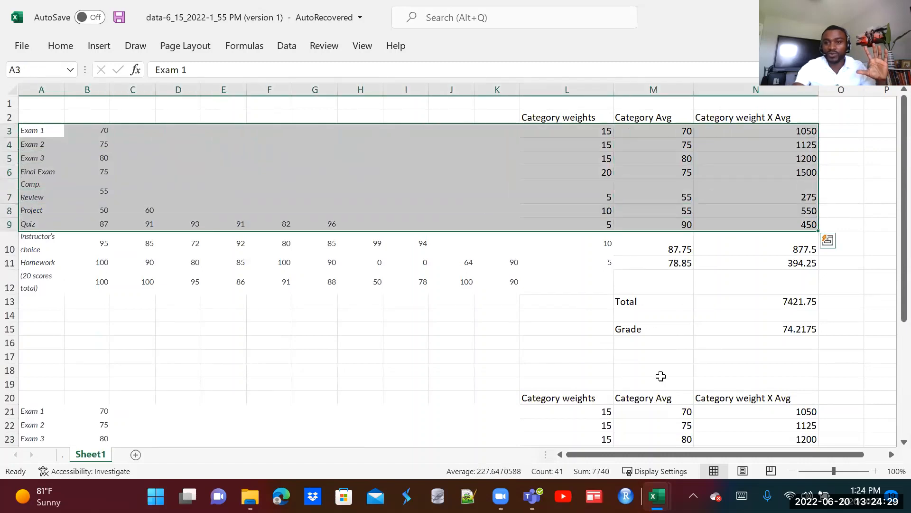
pyautogui.click(661, 375)
pyautogui.moveTo(24, 125); pyautogui.dragTo(663, 137)
pyautogui.click(605, 361)
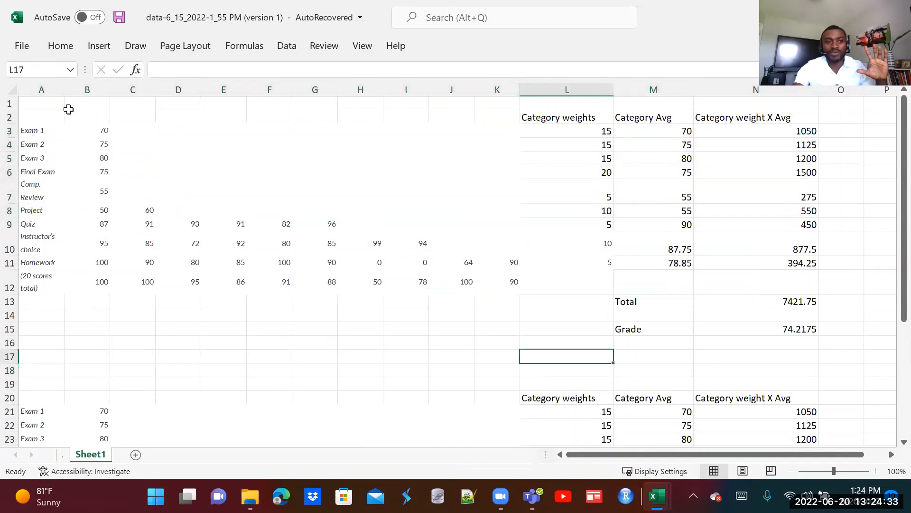
# Step: Copy the original gradebook range A2:N15 and paste another duplicate starting at cell A34
pyautogui.moveTo(30, 111); pyautogui.dragTo(784, 337)
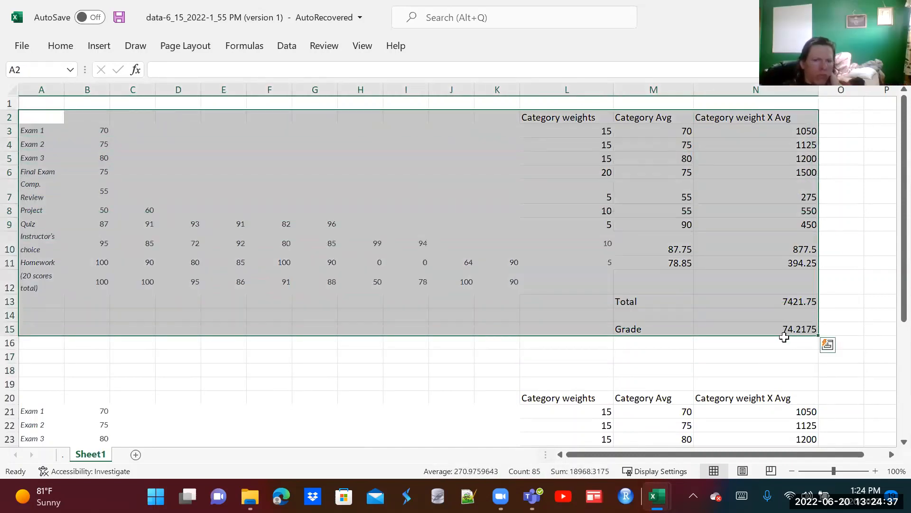
pyautogui.hotkey('ctrl', 'c')
pyautogui.scroll(-8, 509, 317)
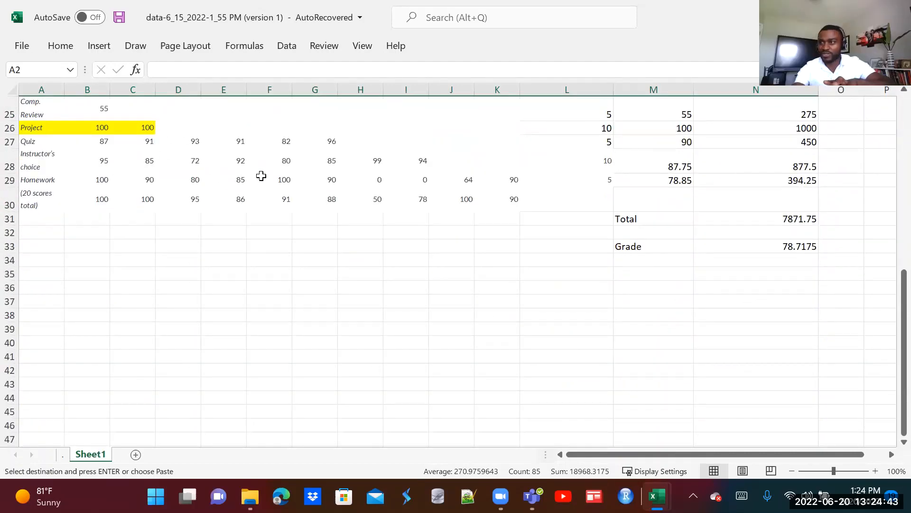
pyautogui.click(53, 259)
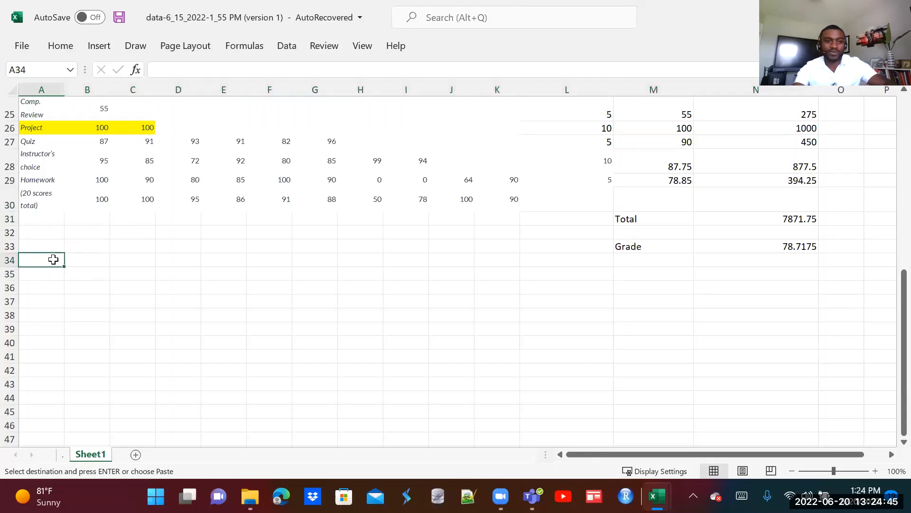
pyautogui.hotkey('ctrl', 'v')
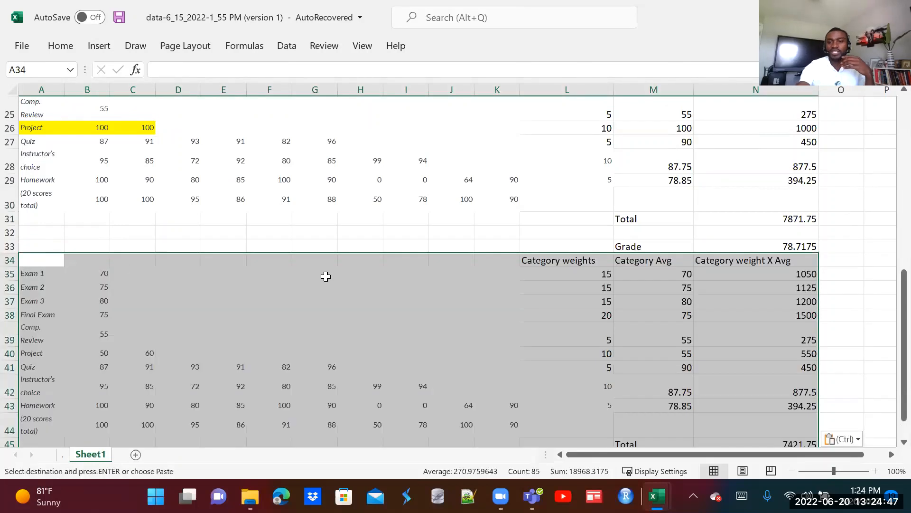
pyautogui.click(196, 231)
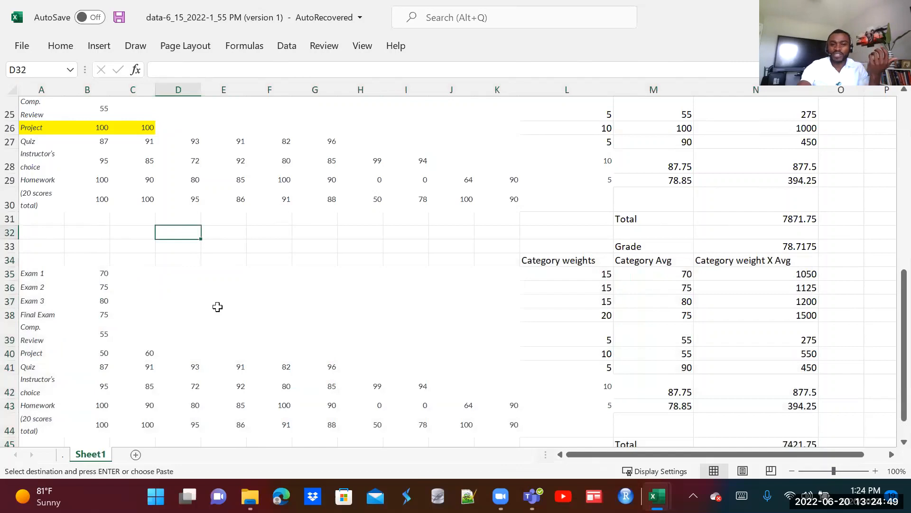
pyautogui.scroll(-2, 215, 309)
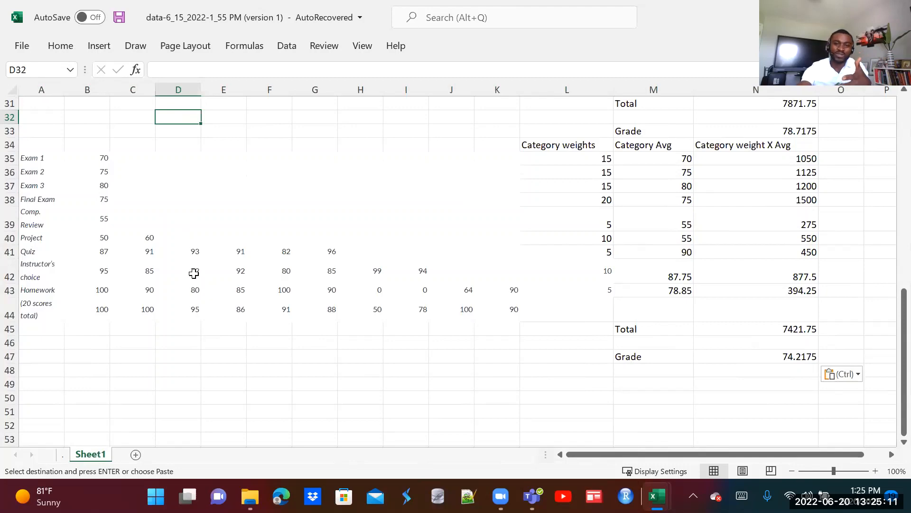
pyautogui.scroll(6, 189, 271)
pyautogui.scroll(2, 190, 270)
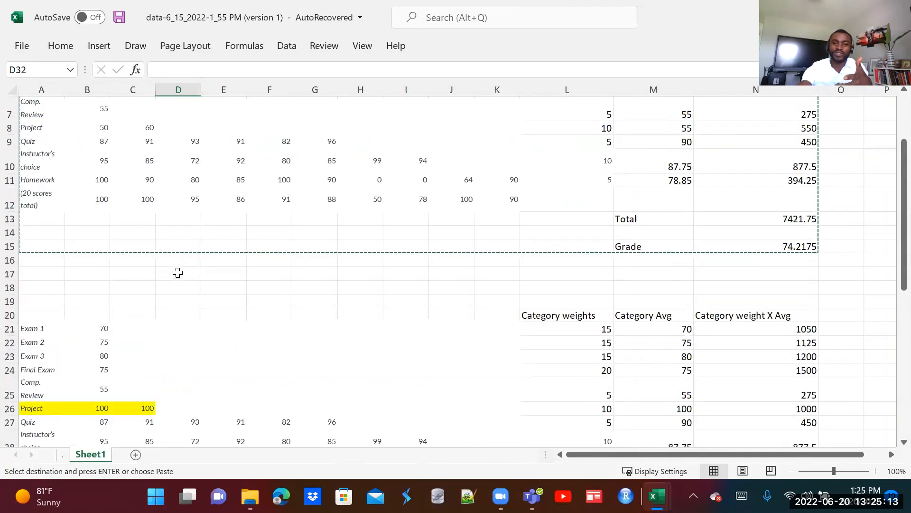
pyautogui.scroll(-1, 140, 350)
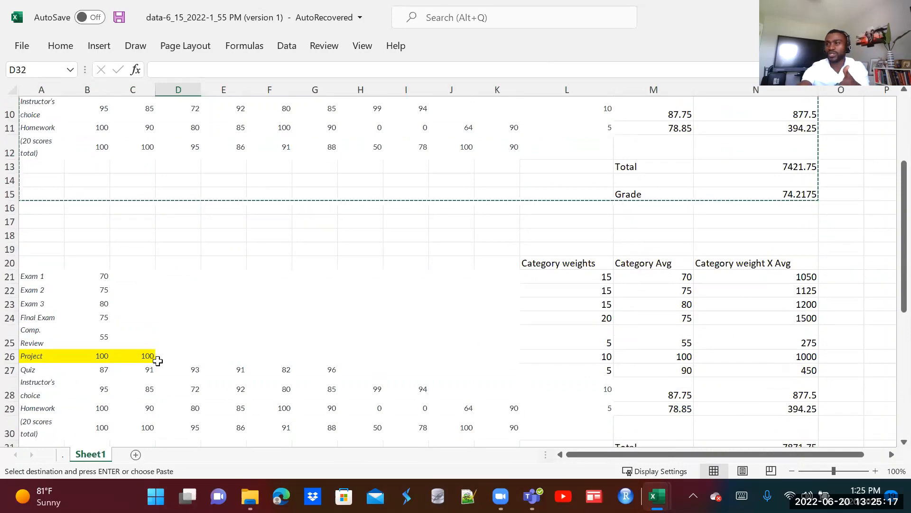
pyautogui.scroll(-7, 158, 361)
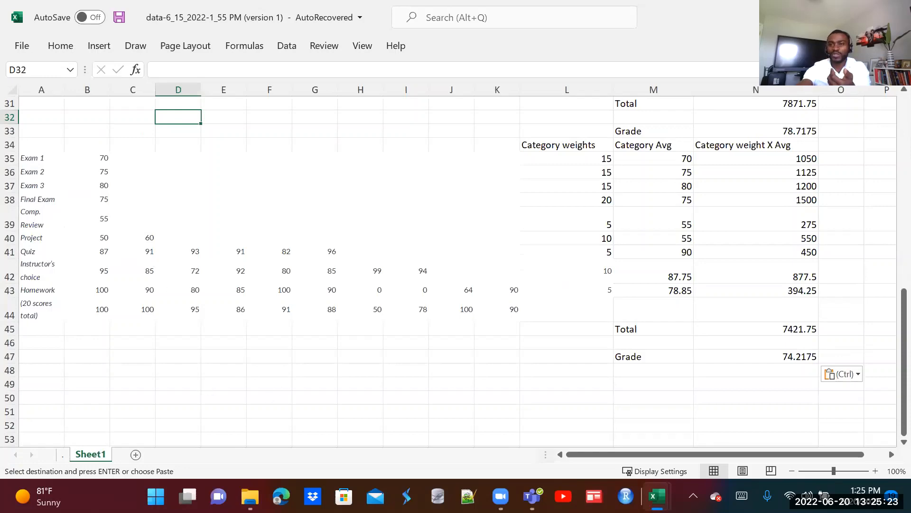
# Step: Reduce the worksheet window and arrange it side by side with the IvyLearn project page
pyautogui.click(860, 17)
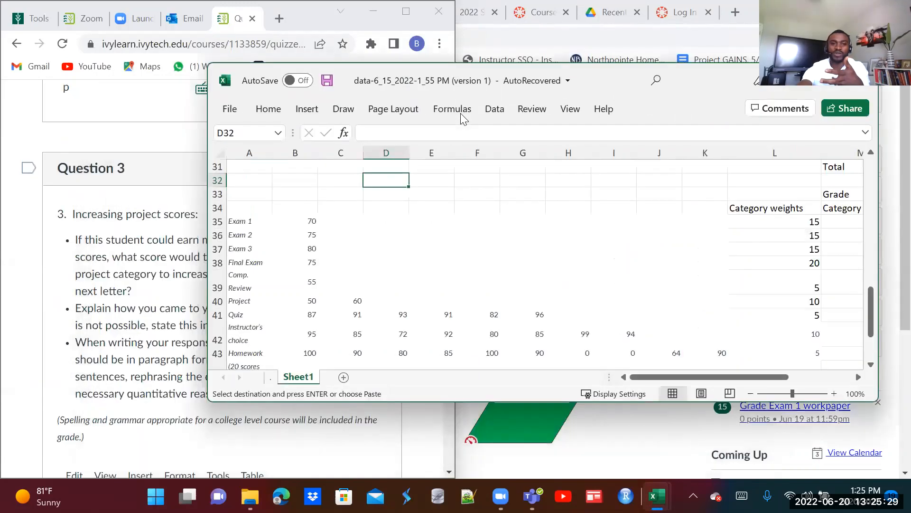
pyautogui.moveTo(461, 113); pyautogui.dragTo(572, 85)
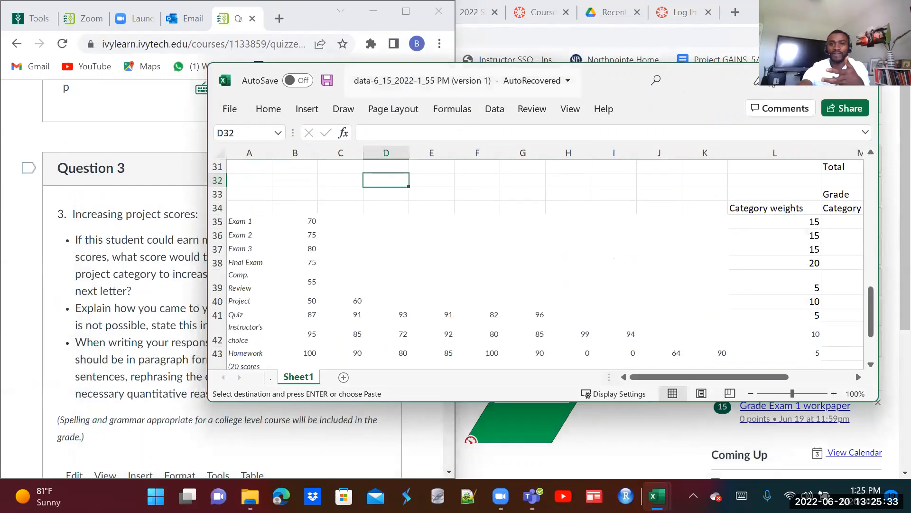
pyautogui.moveTo(852, 79)
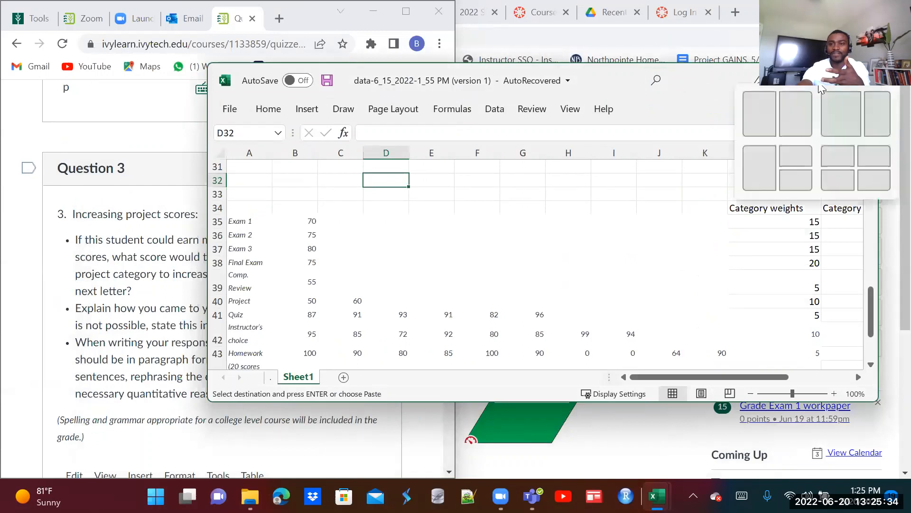
pyautogui.click(801, 106)
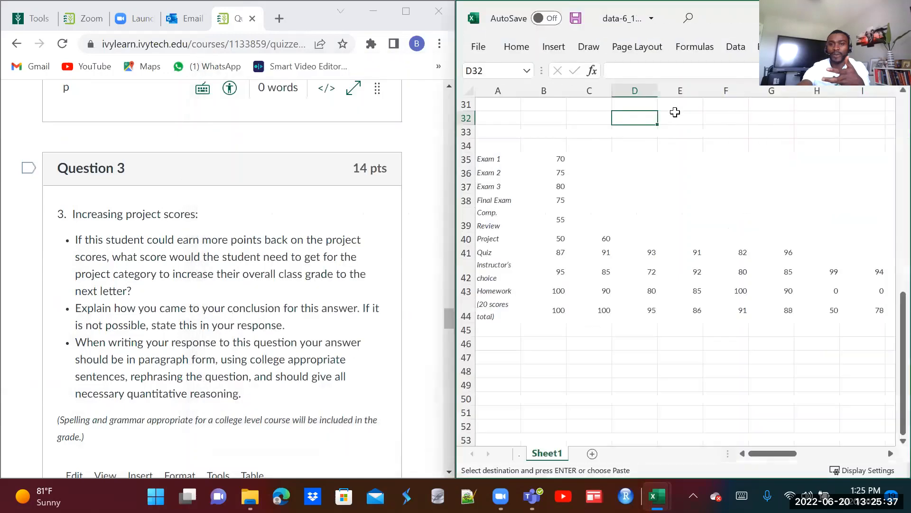
# Step: Read the Question 4 requirements about raising the letter grade with the Final Exam score on the project page
pyautogui.scroll(-8, 206, 212)
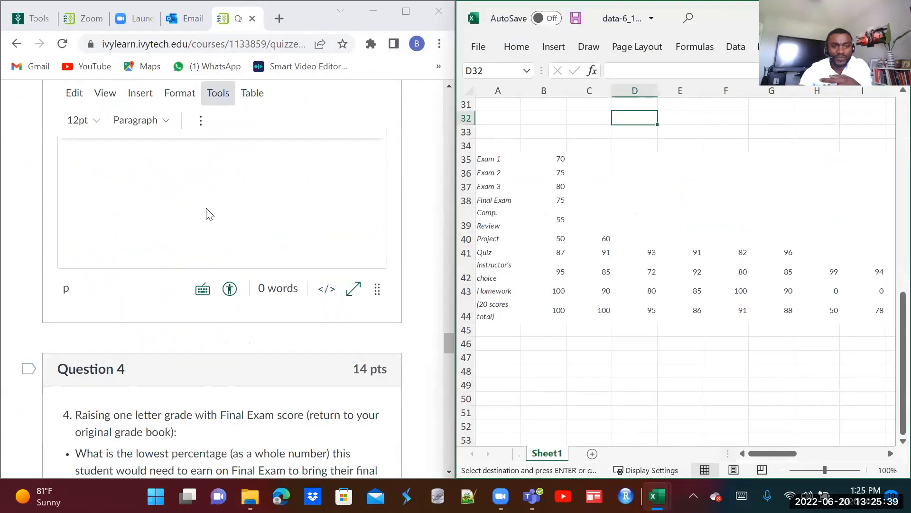
pyautogui.scroll(-2, 209, 215)
pyautogui.scroll(-3, 205, 209)
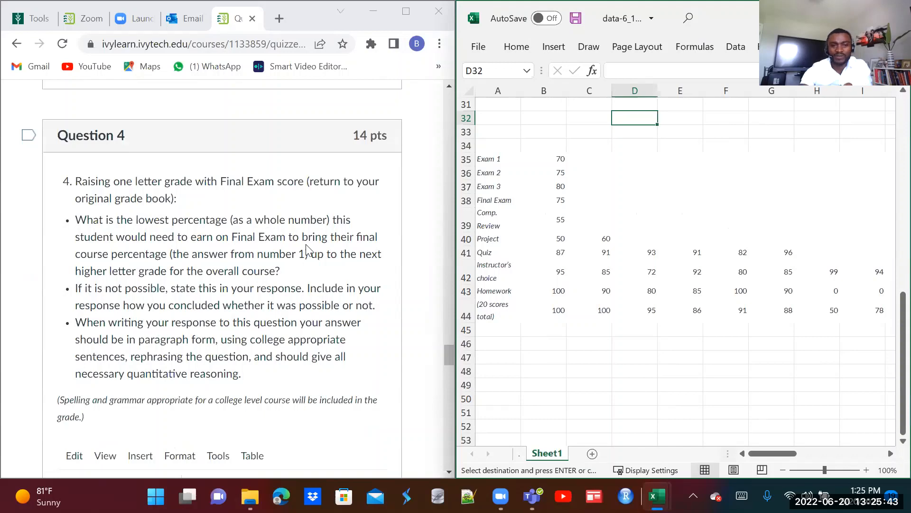
pyautogui.scroll(-5, 304, 247)
pyautogui.scroll(-2, 293, 244)
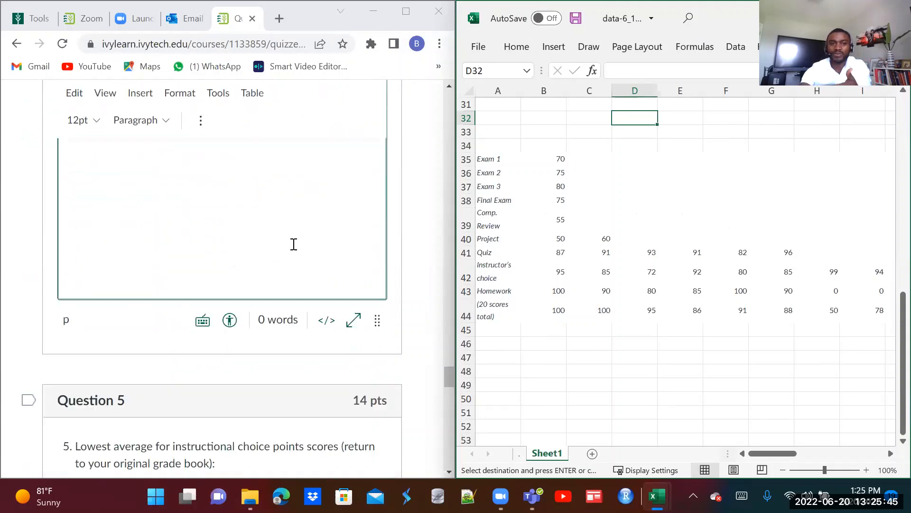
pyautogui.scroll(3, 287, 244)
pyautogui.scroll(-3, 224, 265)
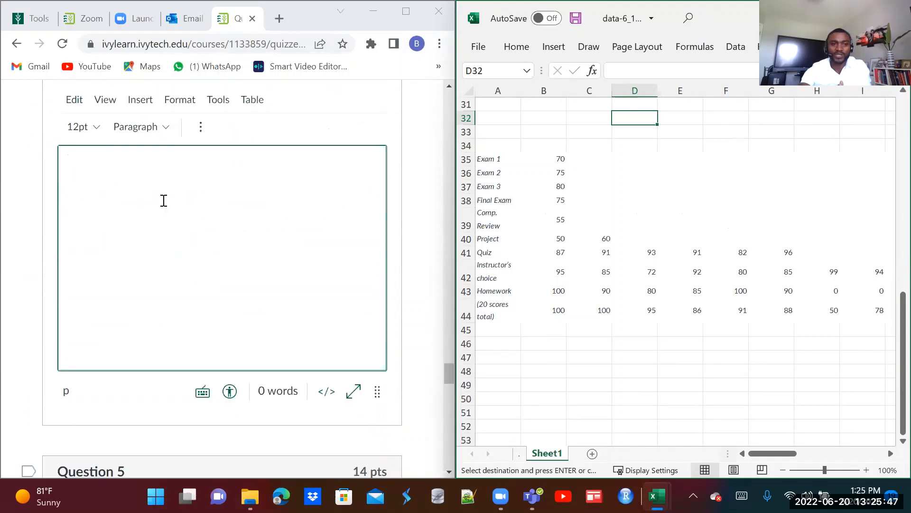
# Step: Read the Question 5 and Question 6 requirements about instructional choice zeros and changed category weights on the project page
pyautogui.scroll(-8, 267, 281)
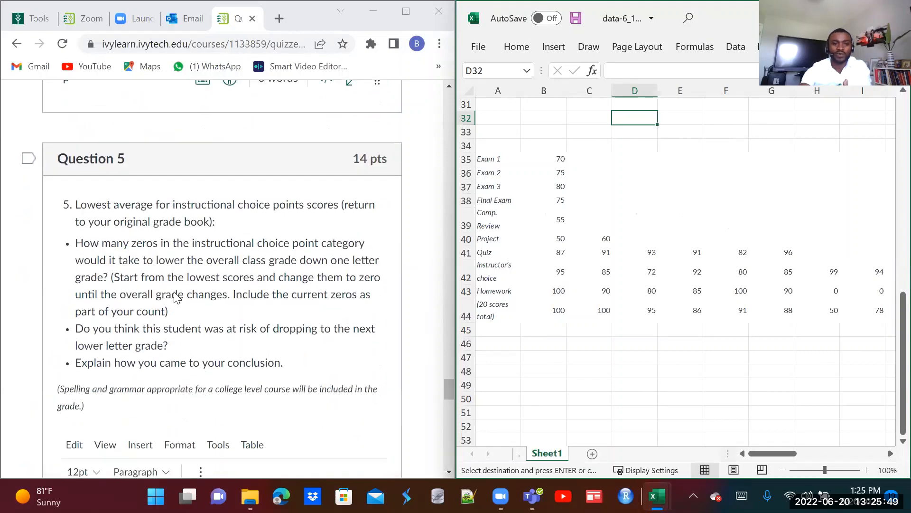
pyautogui.scroll(4, 161, 284)
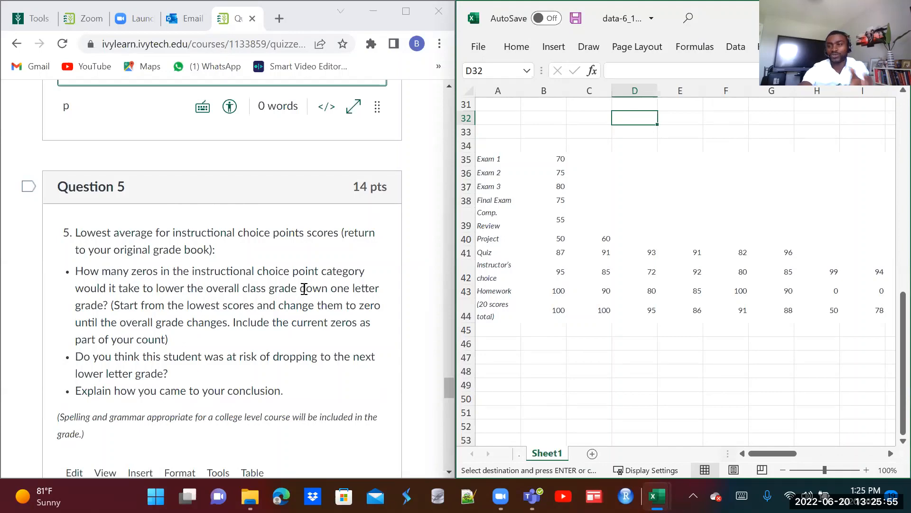
pyautogui.scroll(-3, 306, 287)
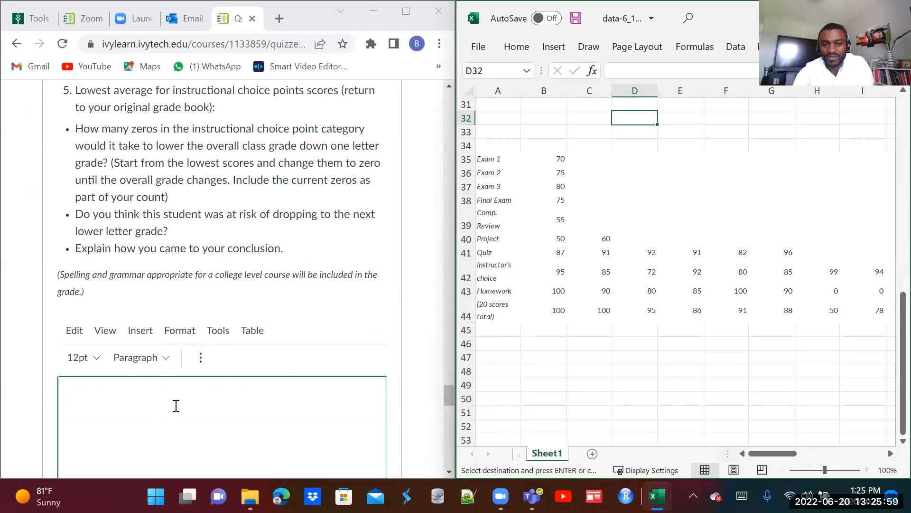
pyautogui.scroll(-2, 176, 405)
pyautogui.scroll(-3, 178, 394)
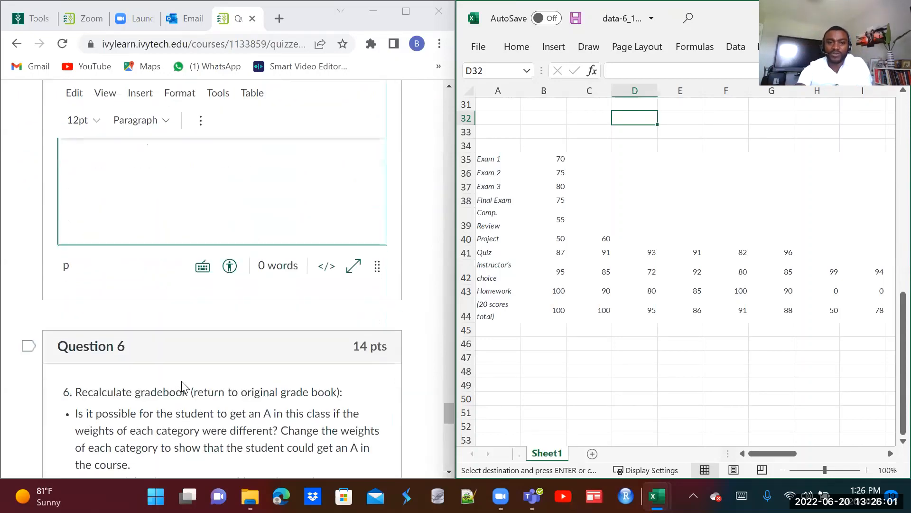
pyautogui.scroll(-3, 181, 381)
pyautogui.scroll(-2, 183, 383)
pyautogui.scroll(3, 183, 386)
pyautogui.scroll(-6, 183, 387)
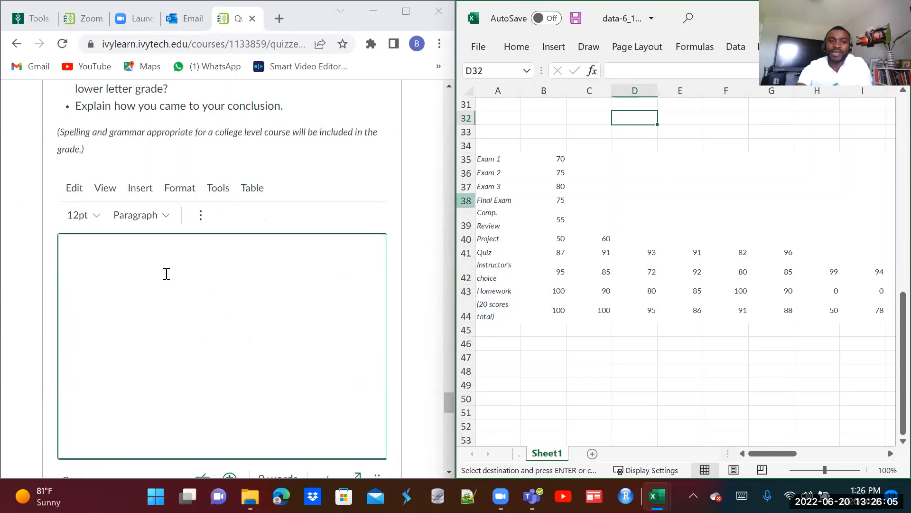
# Step: Review the Question 1 upload rubric and look through the remaining questions down to the quiz submission section
pyautogui.scroll(10, 161, 271)
pyautogui.scroll(15, 157, 264)
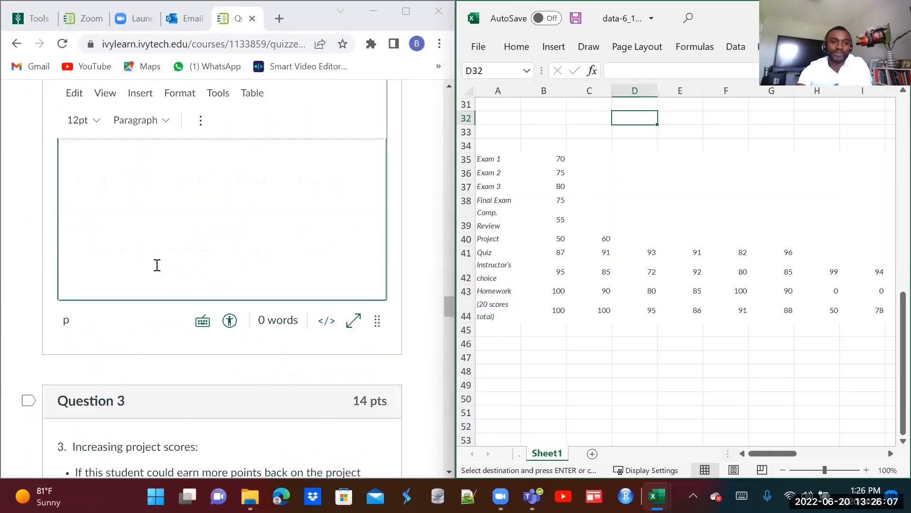
pyautogui.scroll(5, 158, 265)
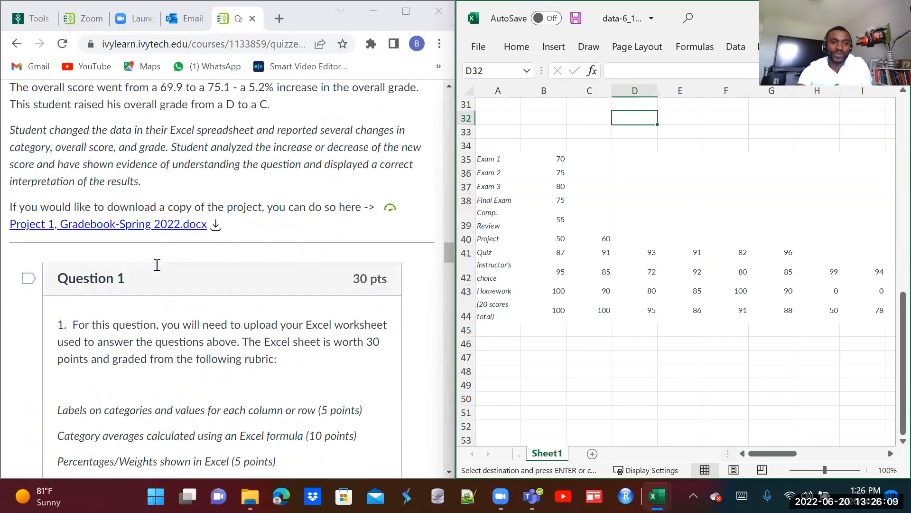
pyautogui.scroll(-3, 157, 264)
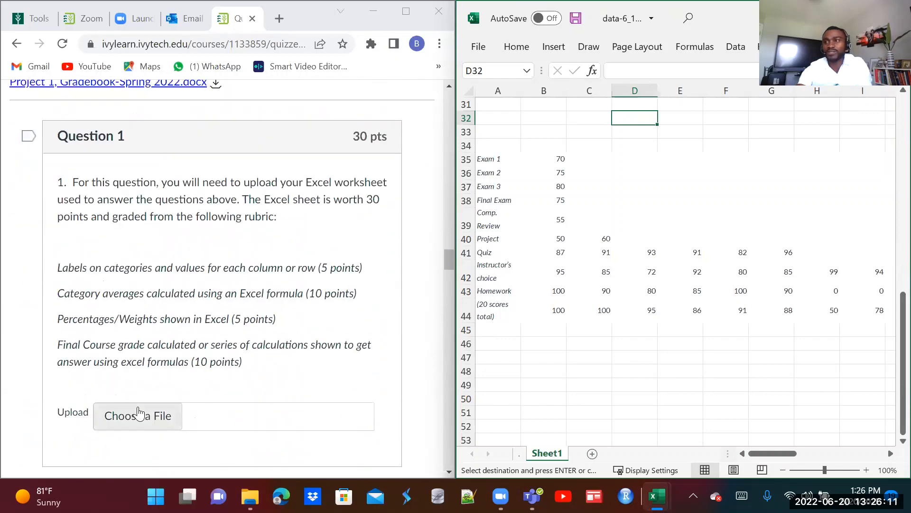
pyautogui.scroll(-15, 147, 403)
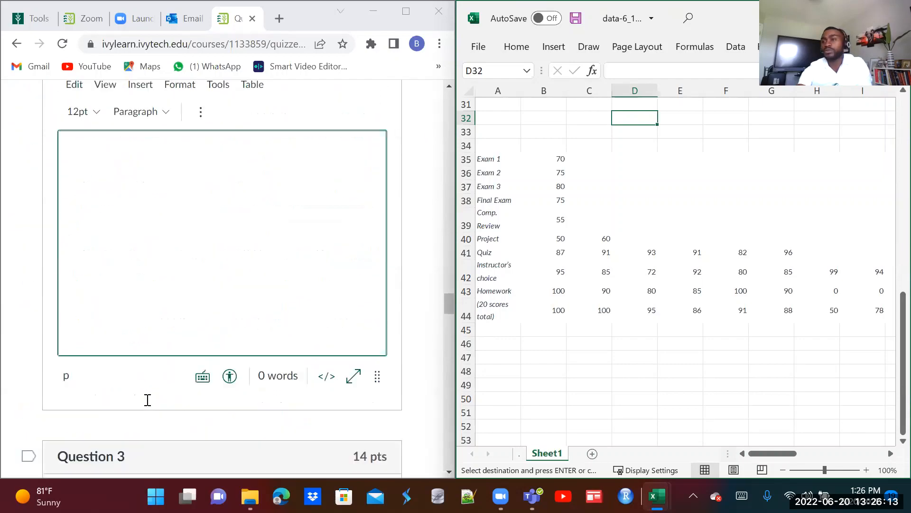
pyautogui.scroll(-20, 150, 404)
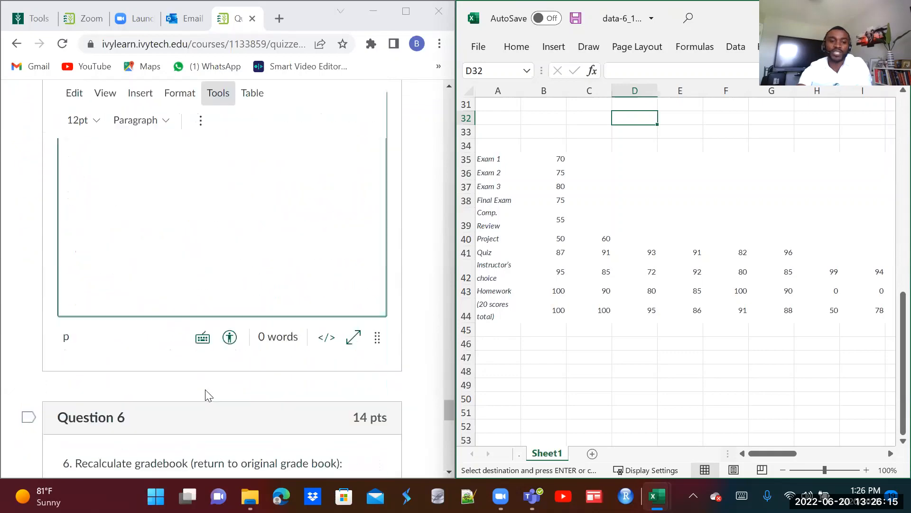
pyautogui.scroll(-10, 291, 395)
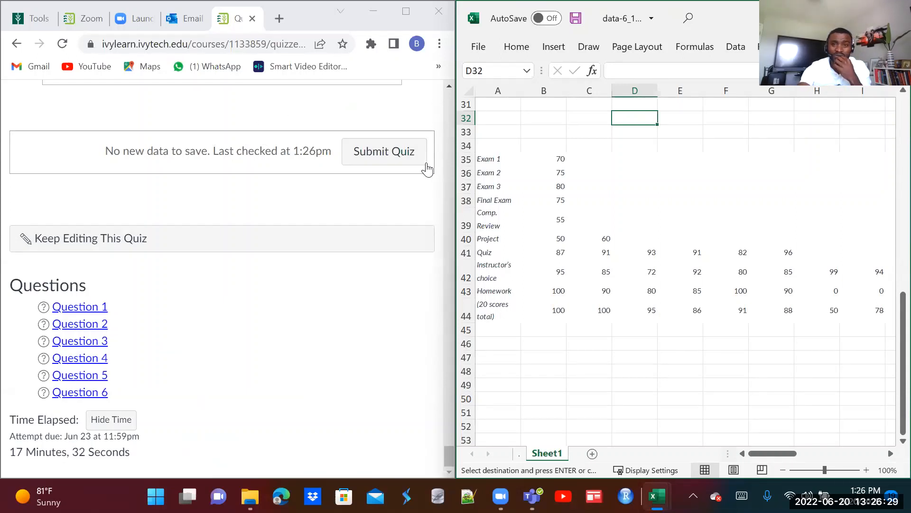
# Step: Maximize the browser window, switch to the completed sample gradebook in Excel and examine its highlighted what-if copies and final grades
pyautogui.click(406, 14)
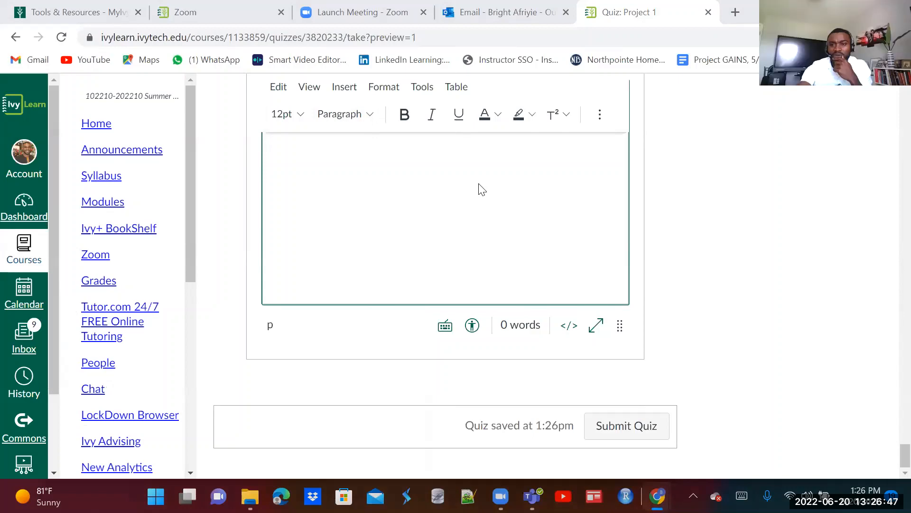
pyautogui.hotkey('alt', 'Tab')
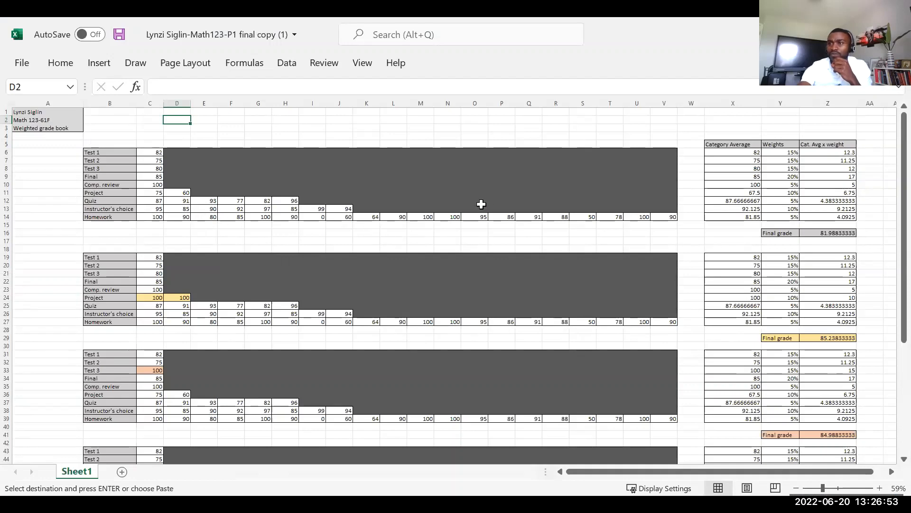
pyautogui.scroll(-1, 606, 218)
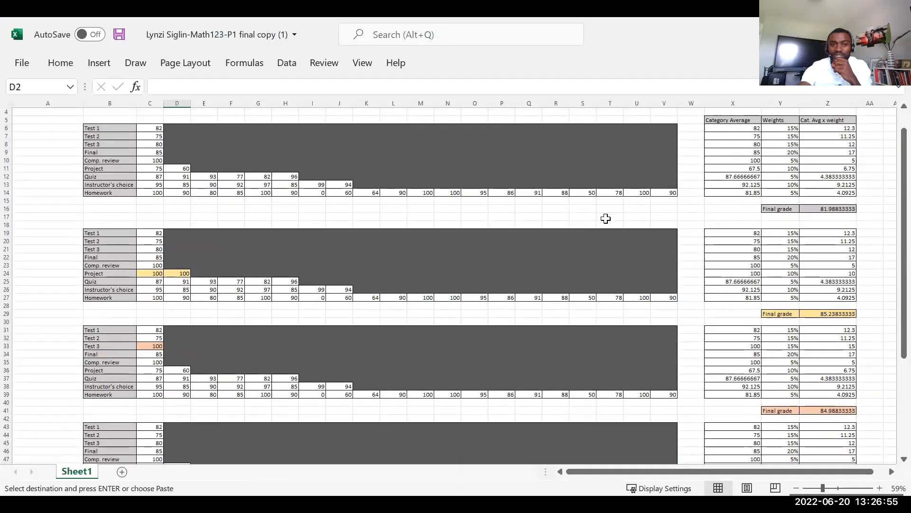
pyautogui.scroll(-7, 606, 218)
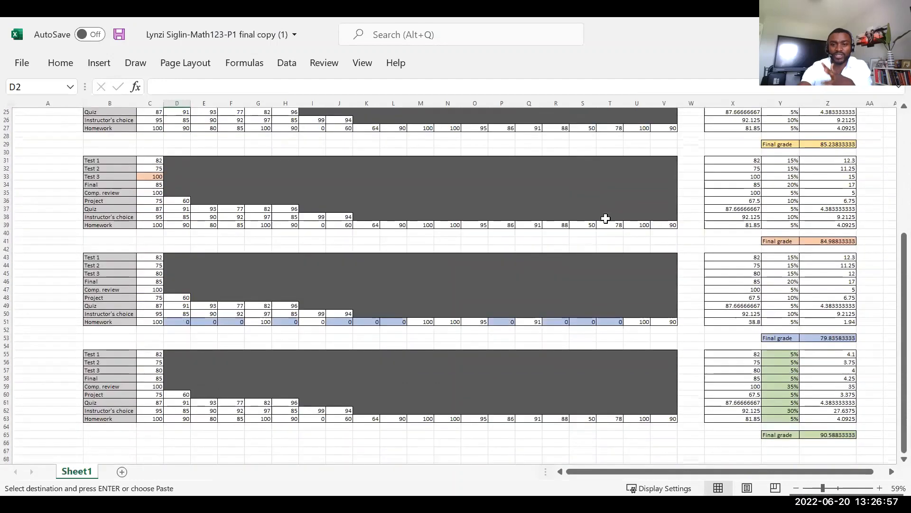
pyautogui.scroll(-1, 606, 217)
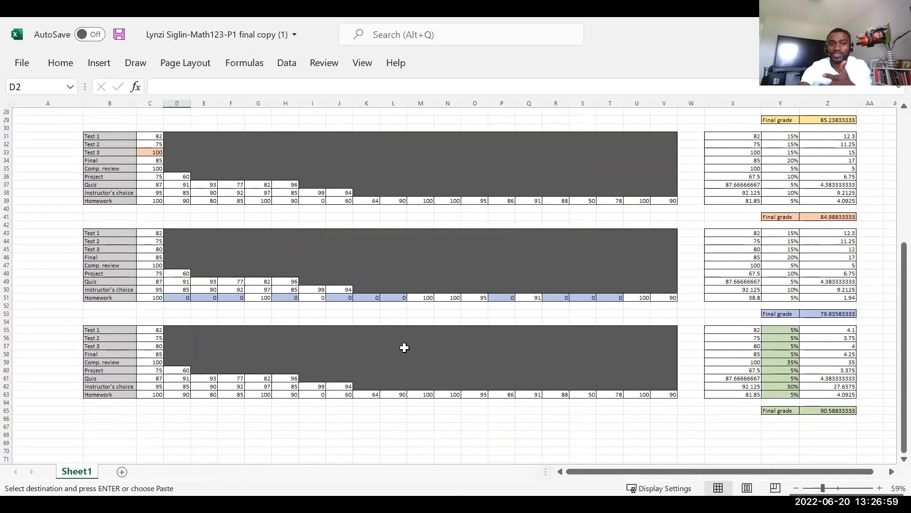
pyautogui.scroll(7, 287, 311)
pyautogui.scroll(1, 193, 301)
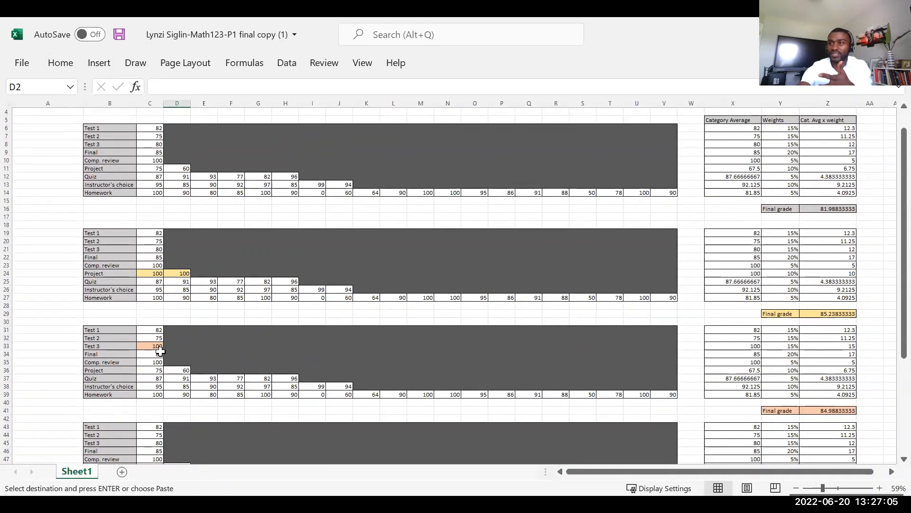
pyautogui.scroll(-4, 159, 350)
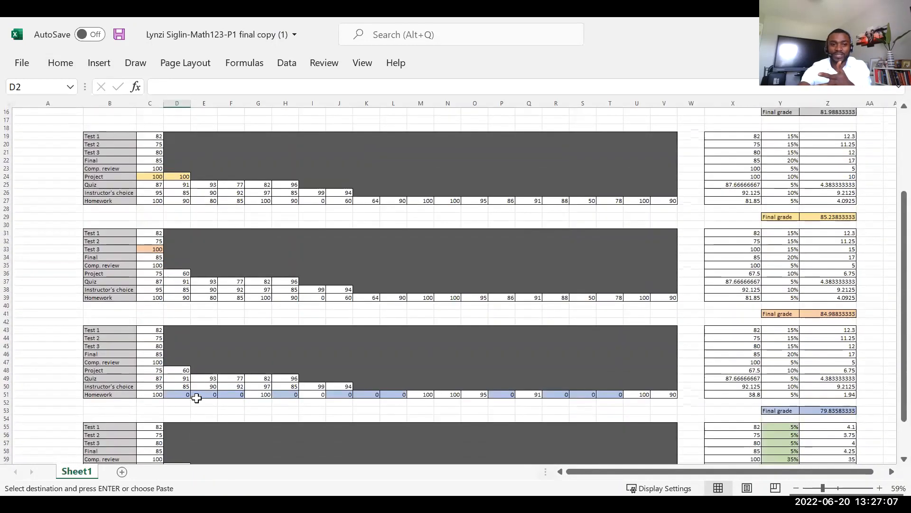
pyautogui.scroll(-3, 420, 363)
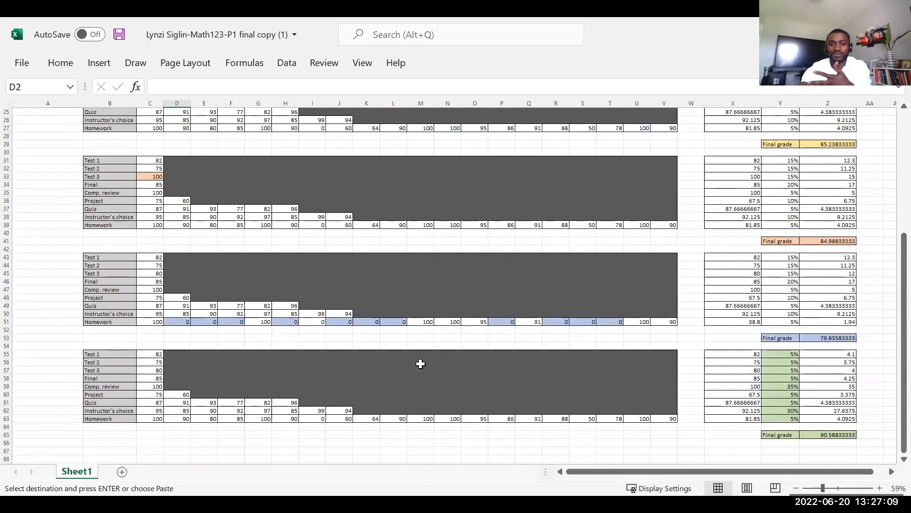
pyautogui.scroll(-2, 413, 364)
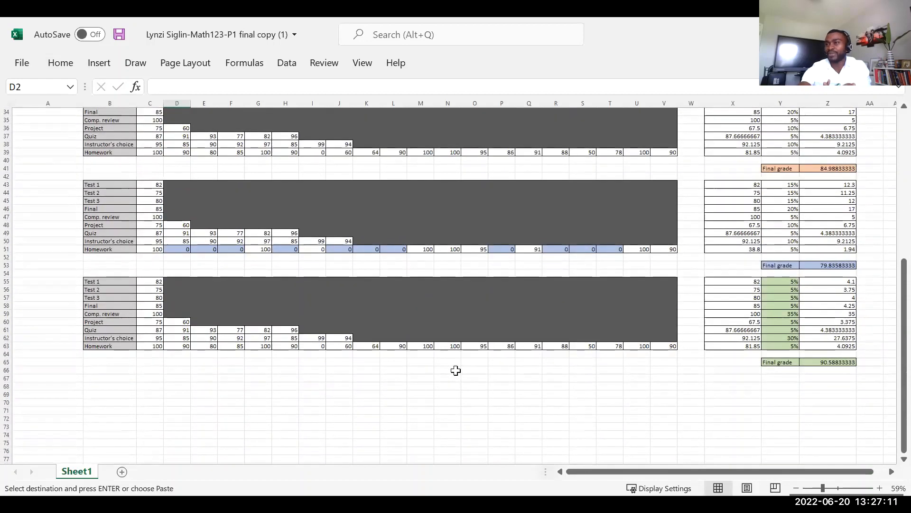
pyautogui.scroll(10, 455, 369)
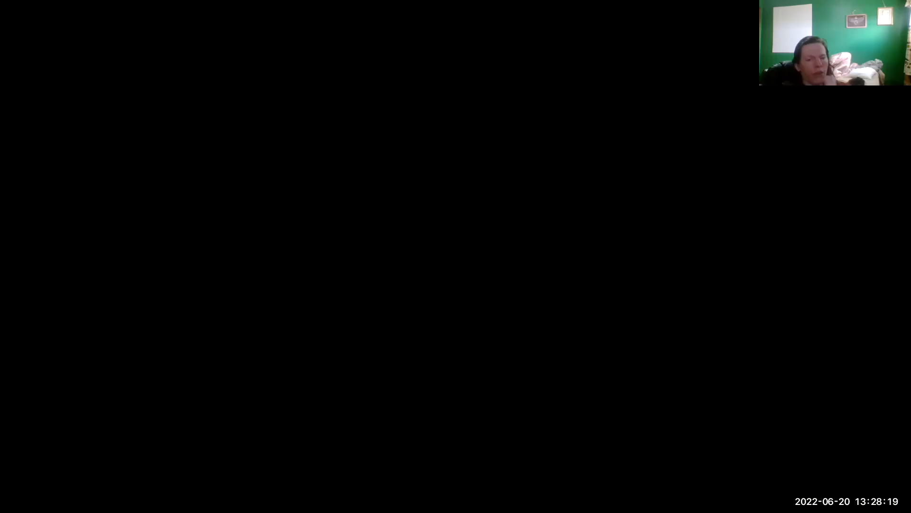
# Step: Return to the IvyLearn project page and read the example of a well written response above Question 1
pyautogui.scroll(-10, 384, 254)
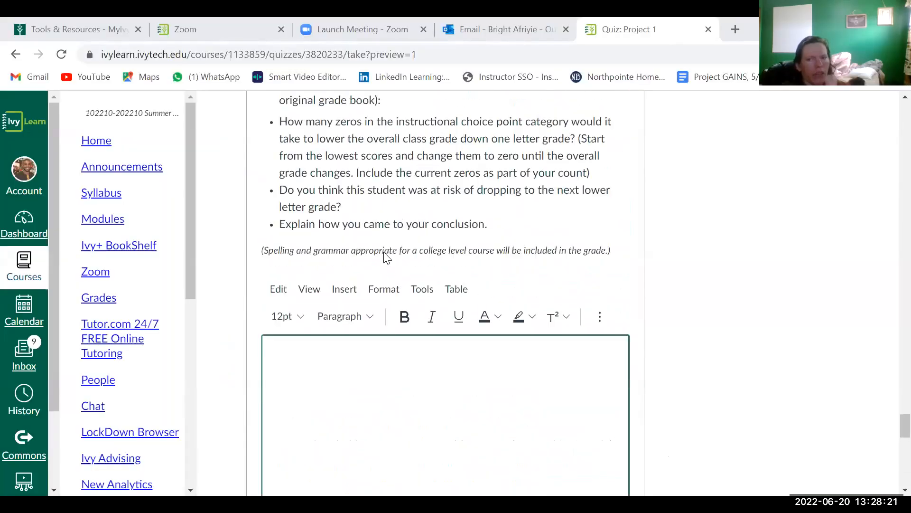
pyautogui.scroll(20, 385, 258)
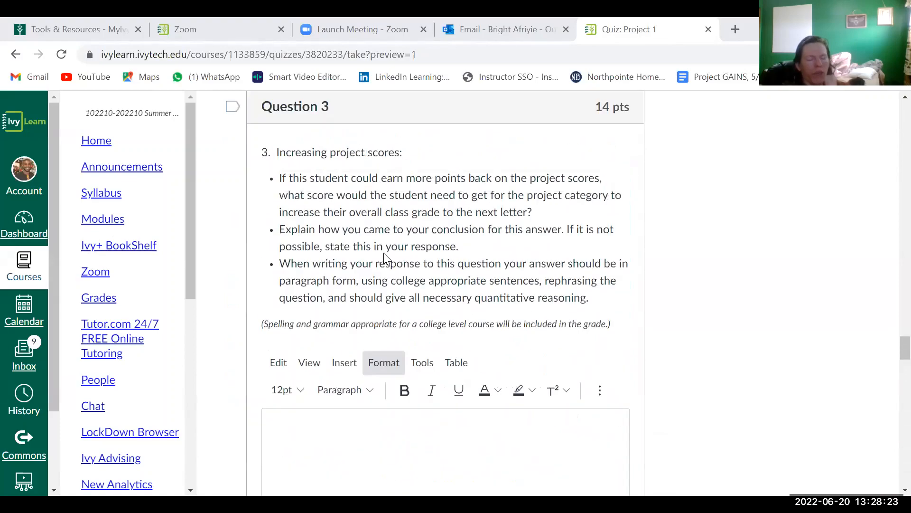
pyautogui.scroll(15, 386, 257)
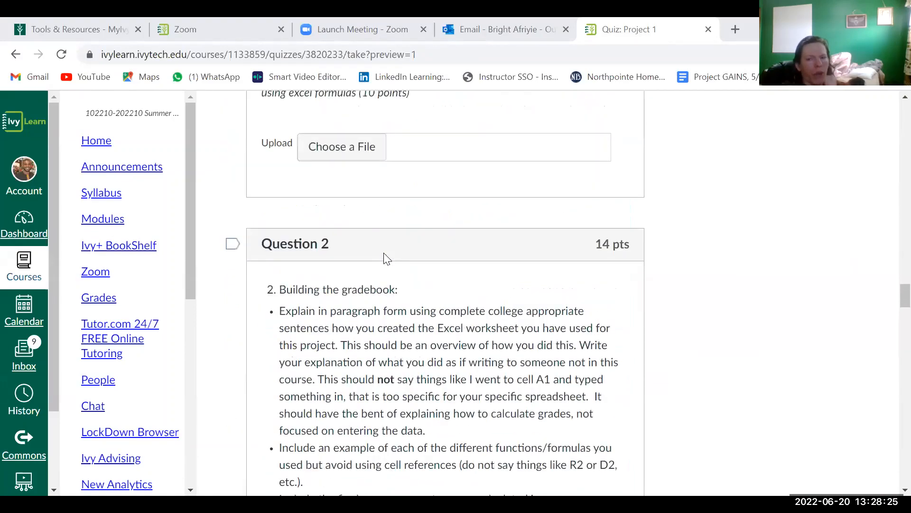
pyautogui.scroll(9, 385, 258)
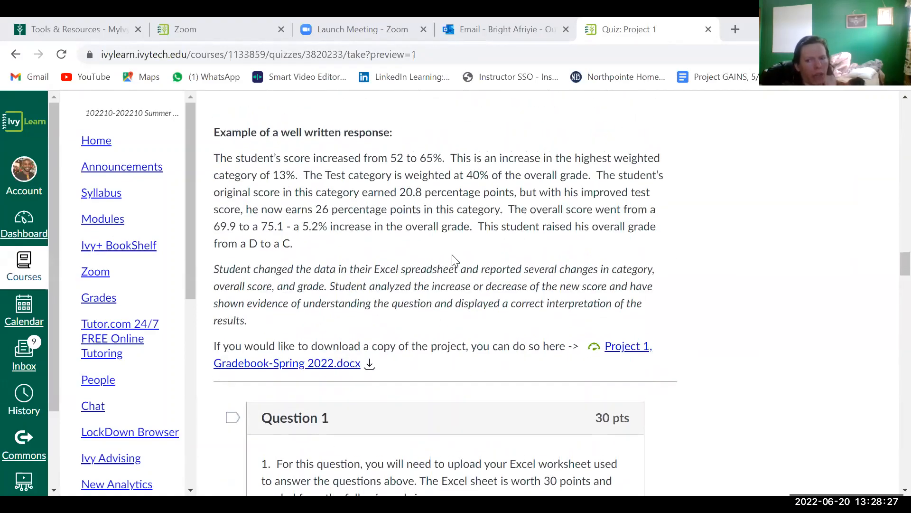
pyautogui.scroll(-2, 456, 256)
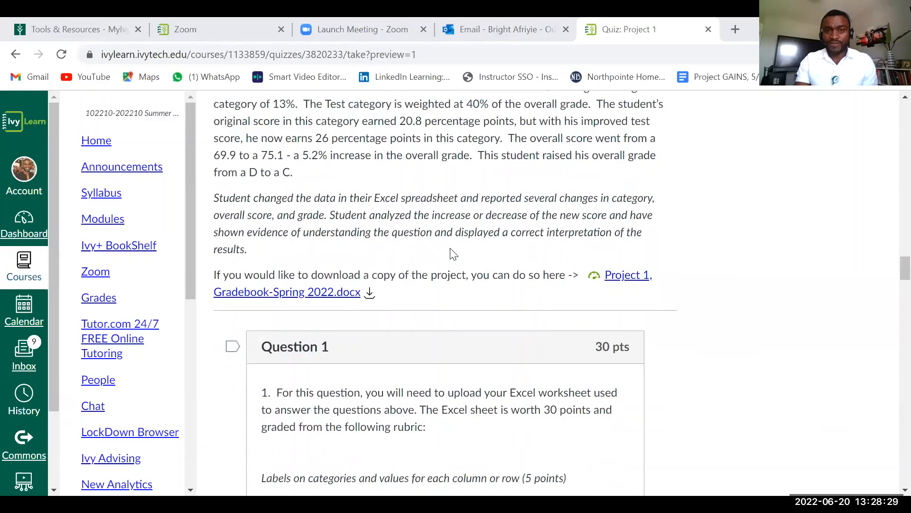
pyautogui.scroll(3, 454, 249)
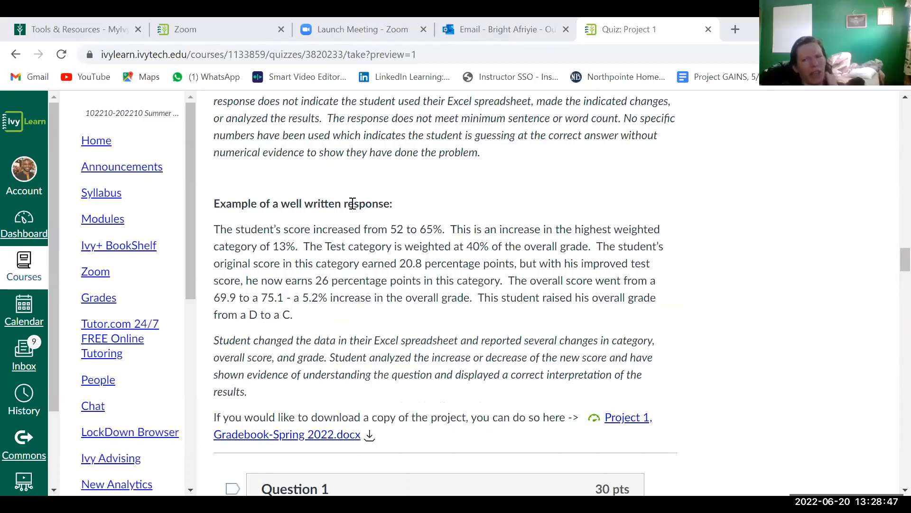
# Step: Review the project instructions, covering the what-if questions, typed response rules and required Excel spreadsheet contents
pyautogui.scroll(15, 366, 229)
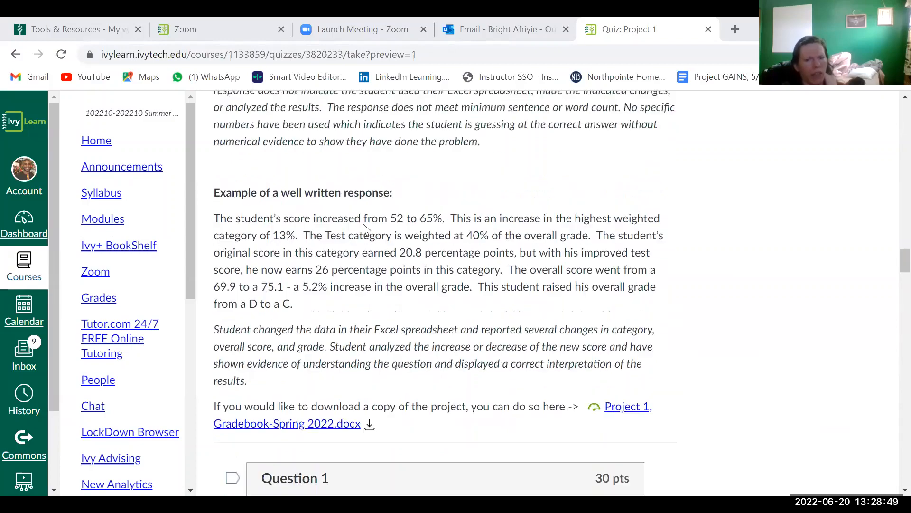
pyautogui.scroll(12, 365, 229)
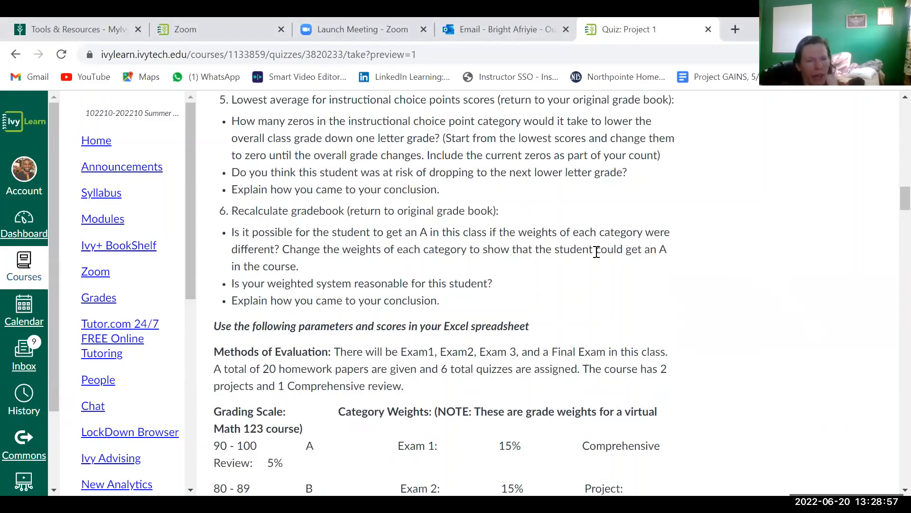
pyautogui.scroll(10, 531, 270)
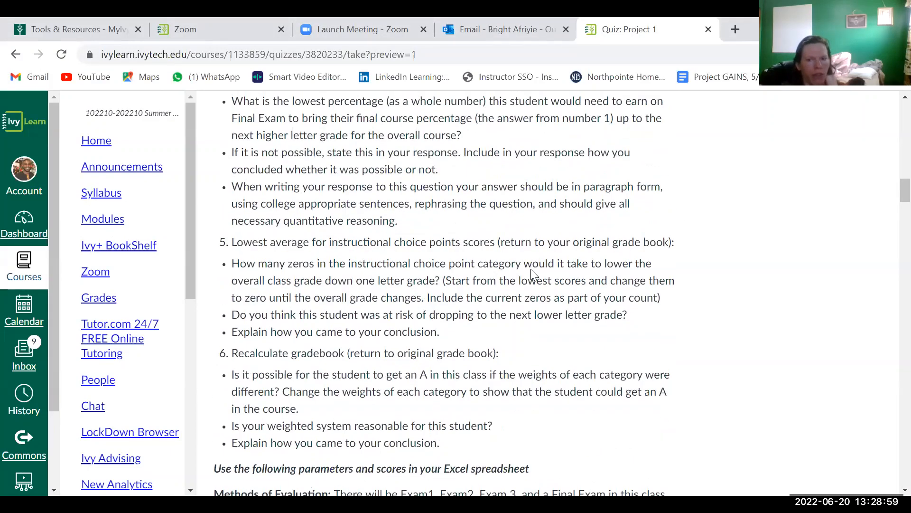
pyautogui.scroll(7, 498, 270)
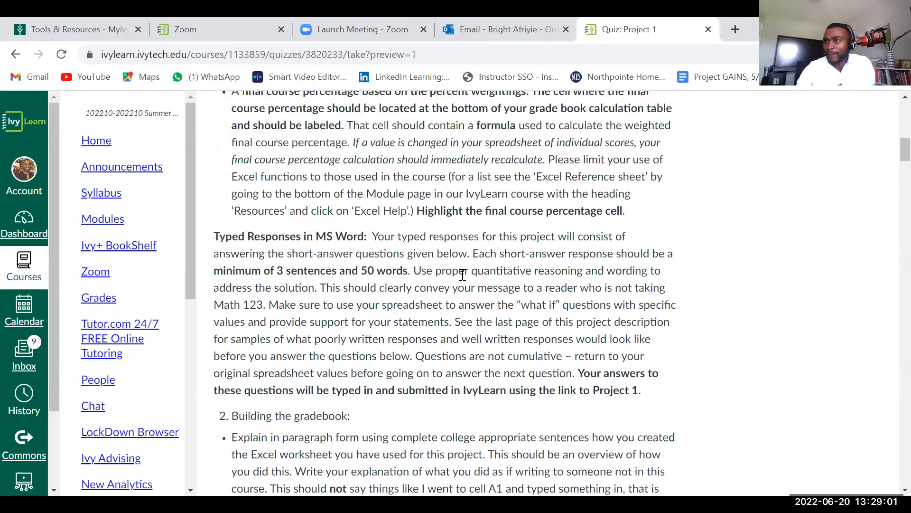
pyautogui.scroll(9, 462, 275)
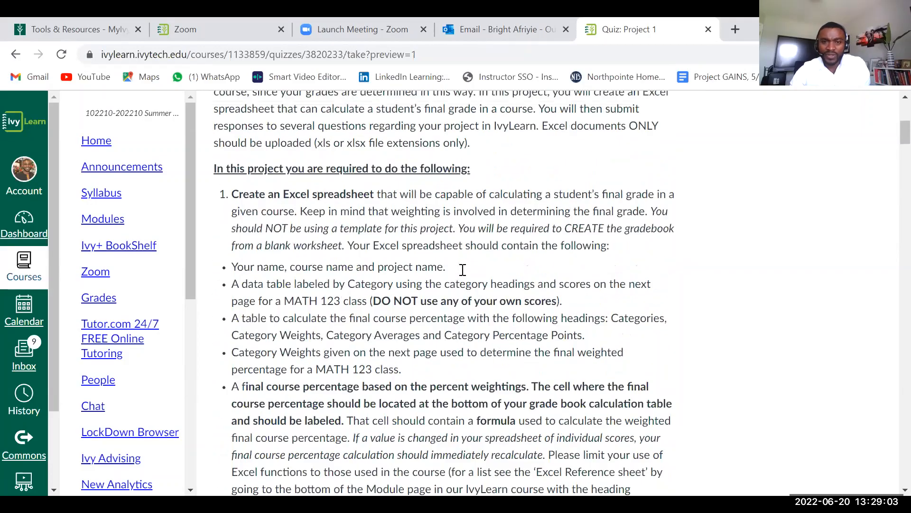